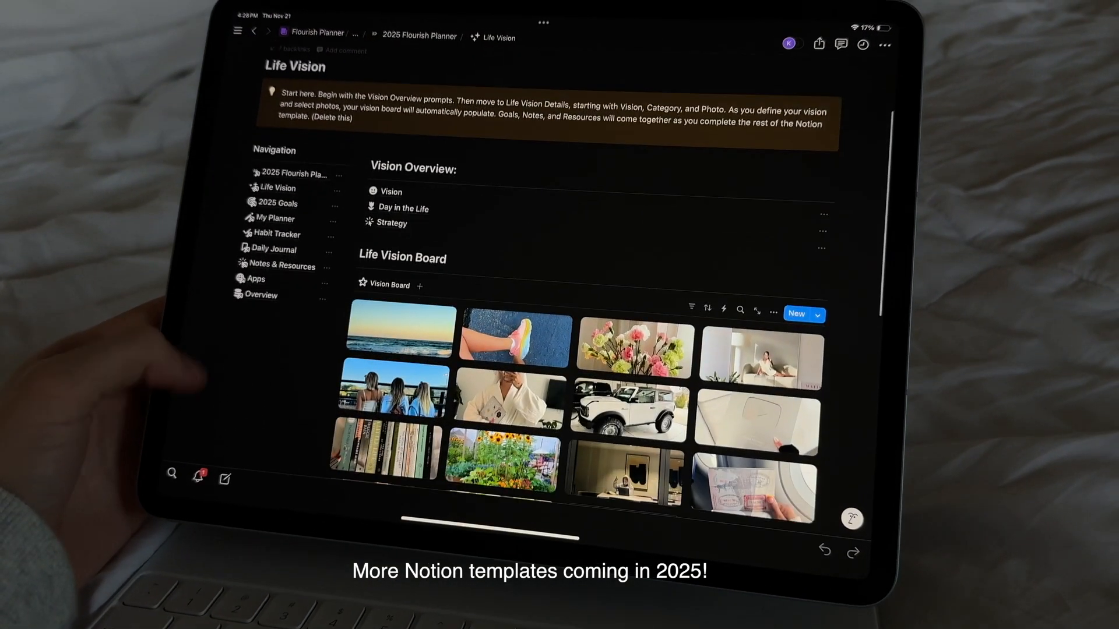
{"action": "scroll", "coordinate": [559, 315], "scroll_direction": "down", "scroll_amount": 6}
{"action": "scroll", "coordinate": [560, 315], "scroll_direction": "down", "scroll_amount": 4}
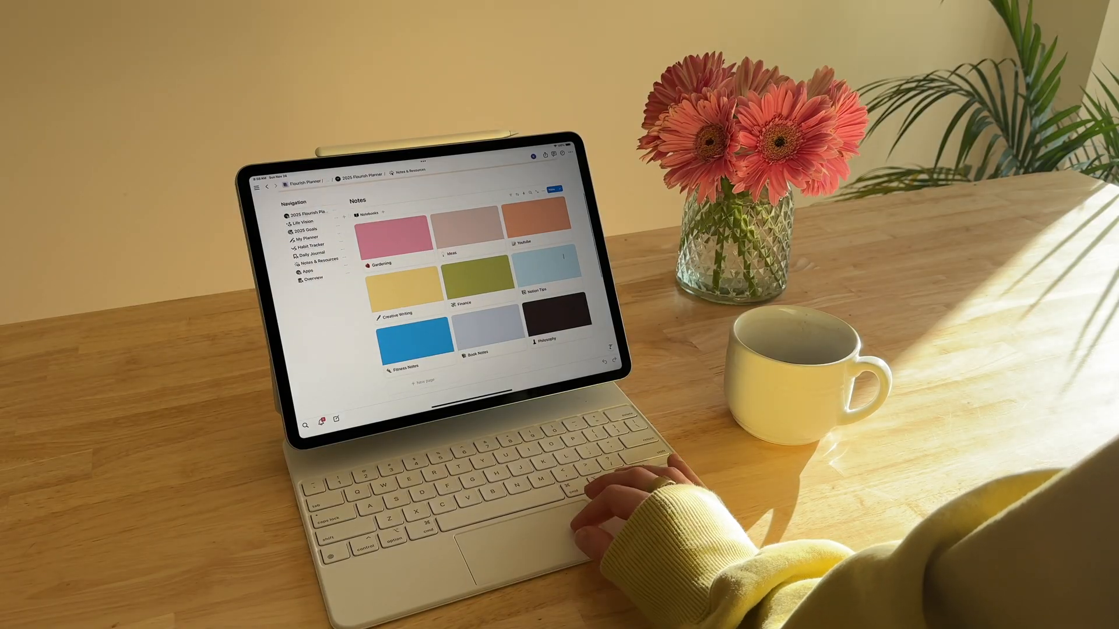
{"action": "scroll", "coordinate": [446, 280], "scroll_direction": "down", "scroll_amount": 3}
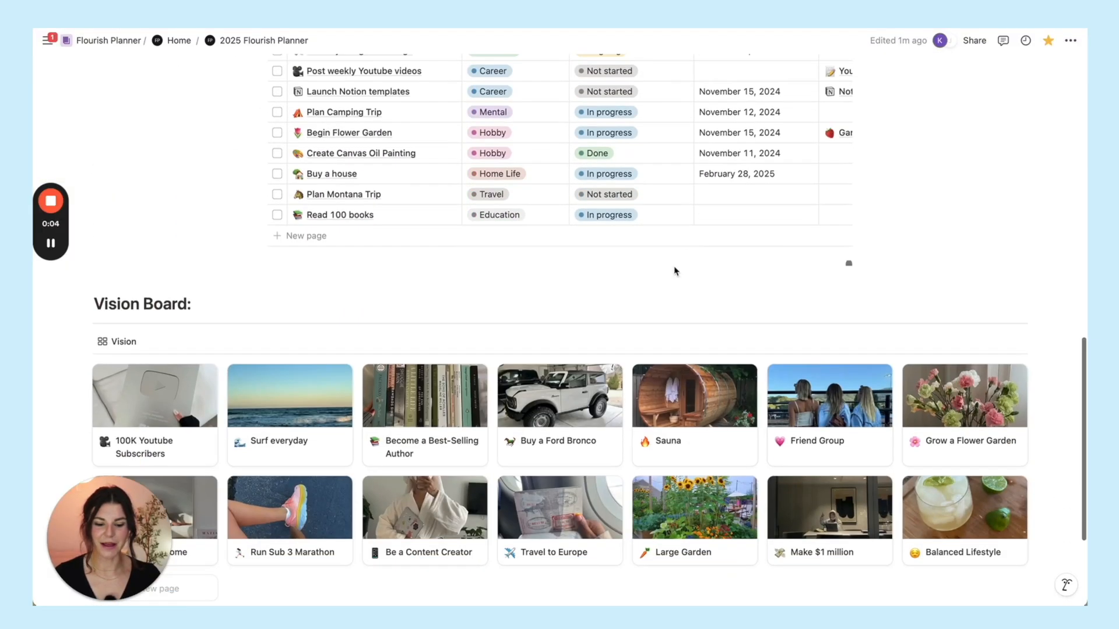
{"action": "scroll", "coordinate": [674, 271], "scroll_direction": "up", "scroll_amount": 8}
{"action": "scroll", "coordinate": [675, 271], "scroll_direction": "up", "scroll_amount": 5}
{"action": "scroll", "coordinate": [674, 271], "scroll_direction": "up", "scroll_amount": 3}
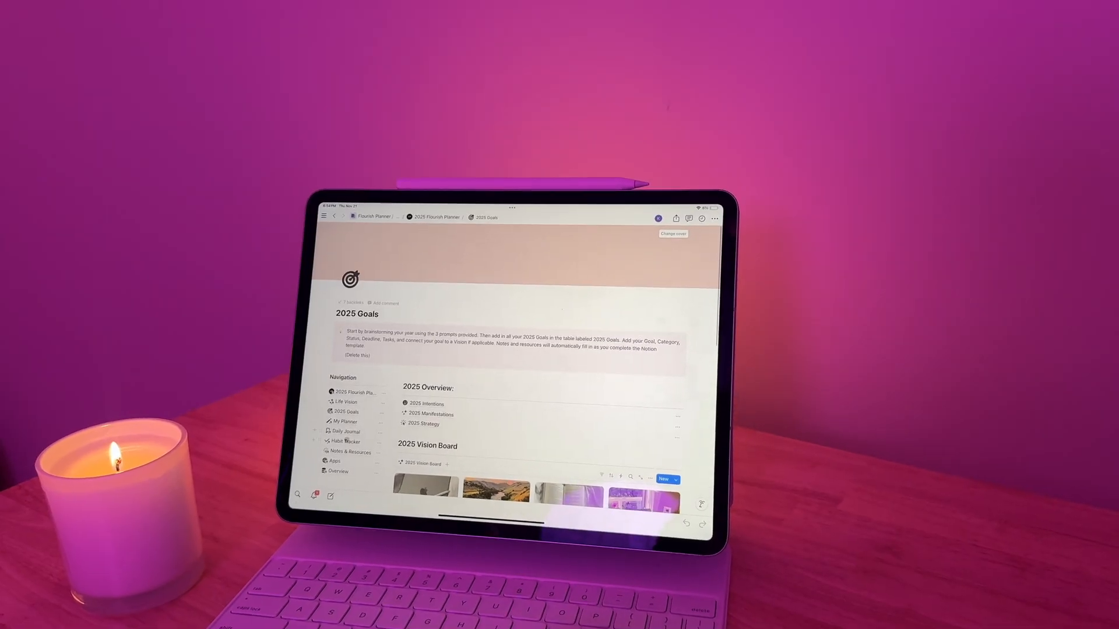
- Toggle the Master To Do List and Archive tabs, complete Film Youtube Vlog, then go to Mobile View
{"action": "left_click", "coordinate": [345, 441]}
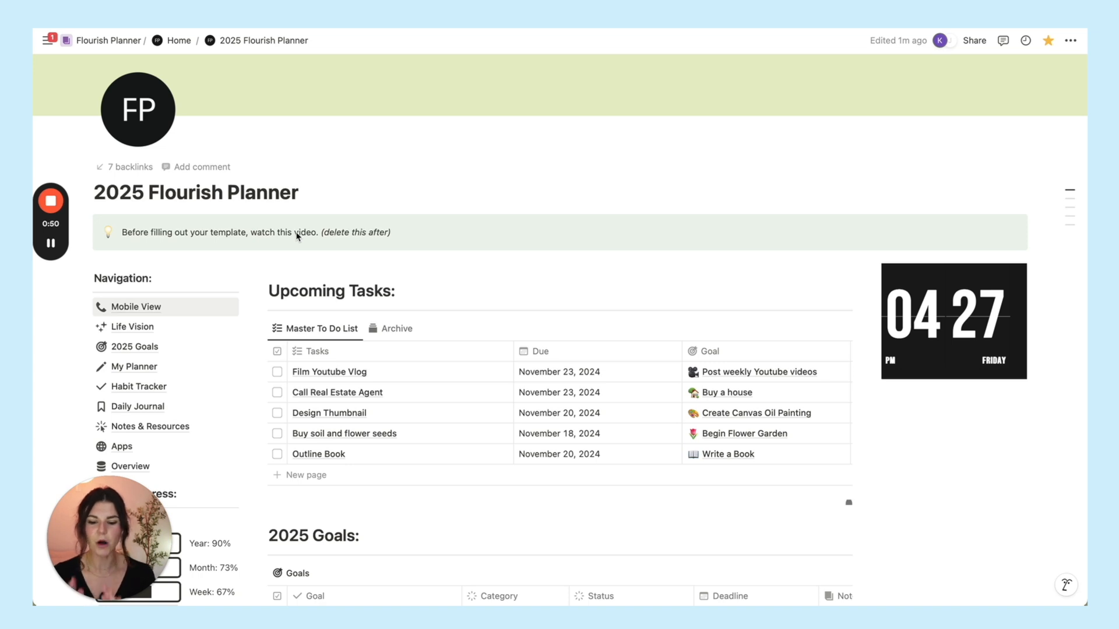
{"action": "scroll", "coordinate": [354, 273], "scroll_direction": "down", "scroll_amount": 2}
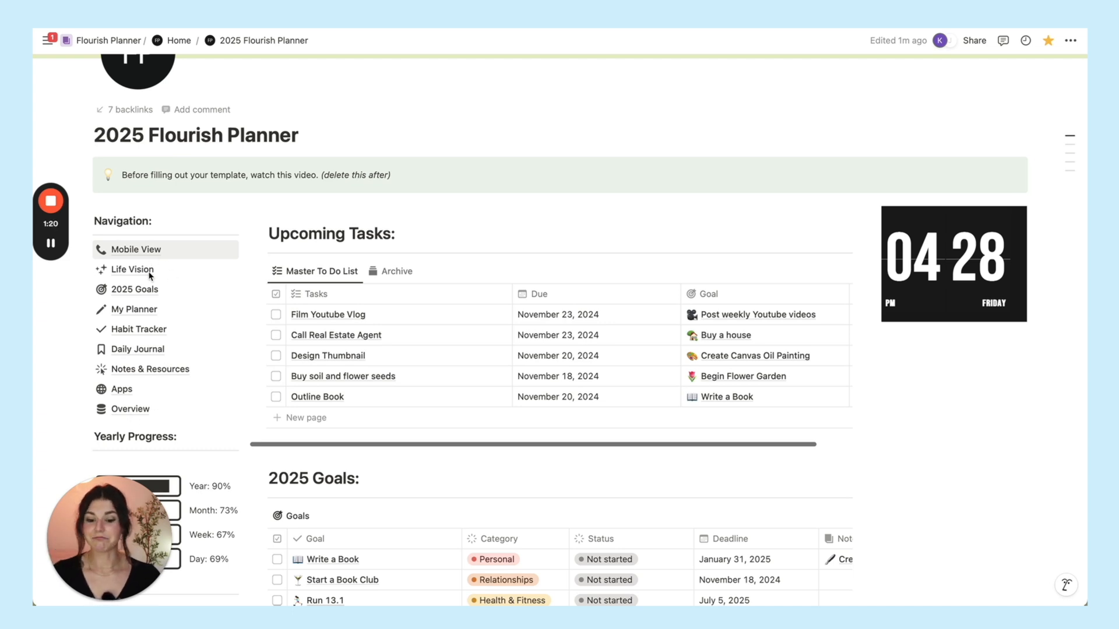
{"action": "scroll", "coordinate": [163, 273], "scroll_direction": "down", "scroll_amount": 4}
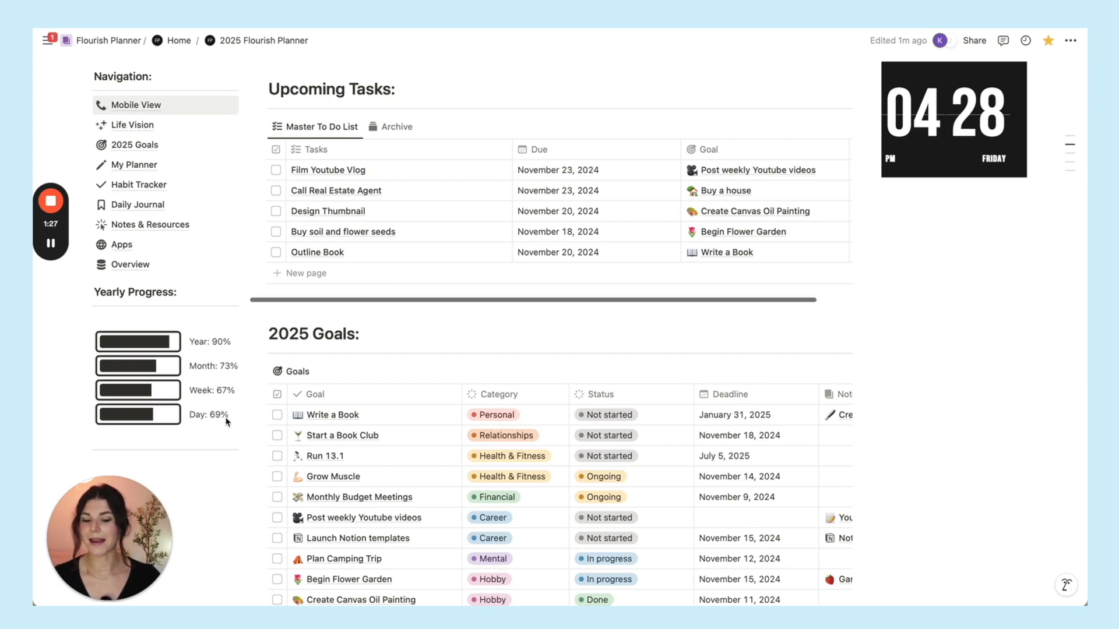
{"action": "scroll", "coordinate": [350, 306], "scroll_direction": "up", "scroll_amount": 3}
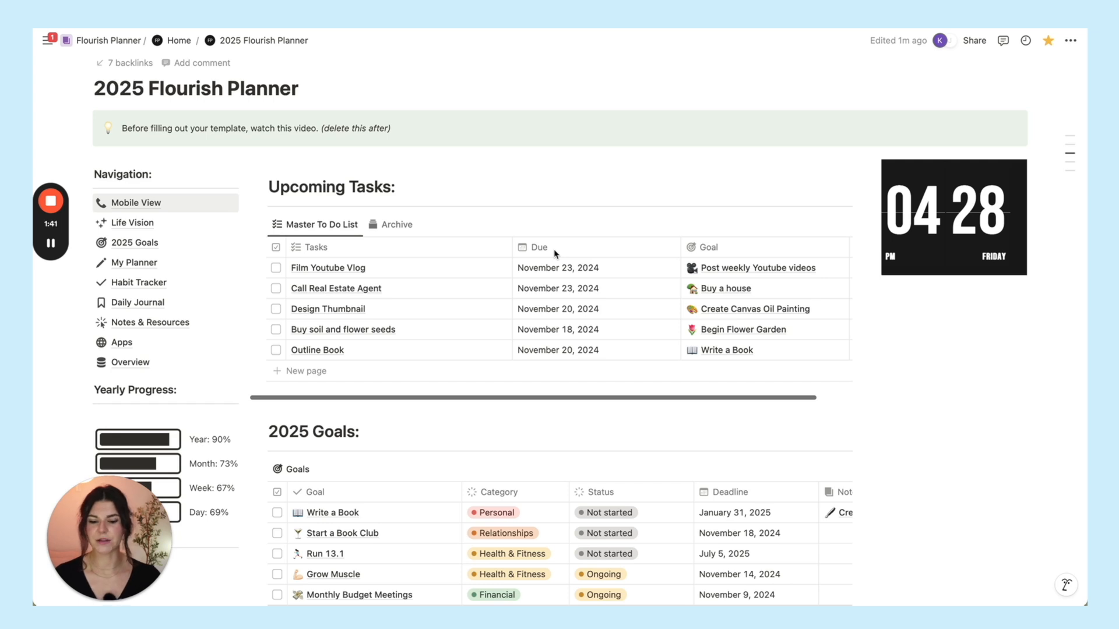
{"action": "left_click", "coordinate": [398, 225]}
{"action": "left_click", "coordinate": [341, 226]}
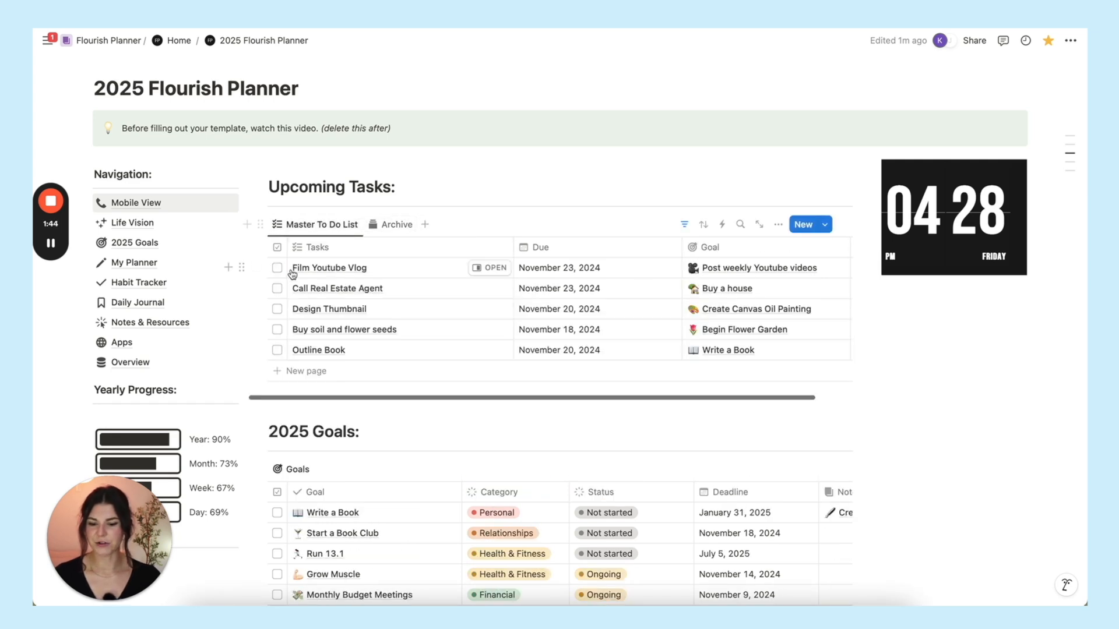
{"action": "left_click", "coordinate": [278, 268]}
{"action": "left_click", "coordinate": [396, 225]}
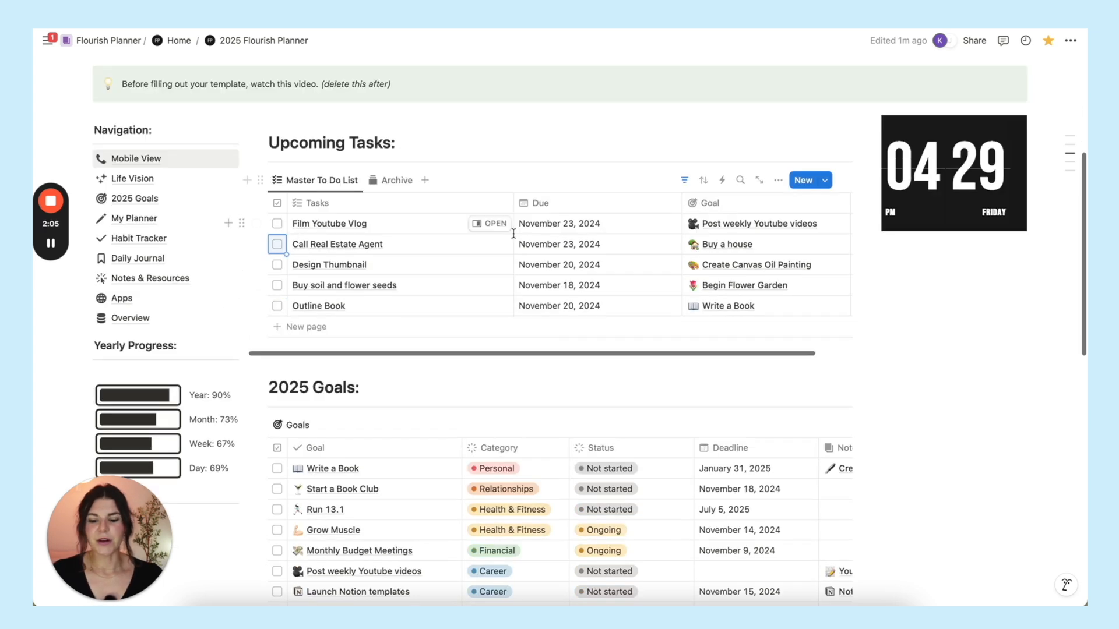
{"action": "scroll", "coordinate": [384, 288], "scroll_direction": "down", "scroll_amount": 3}
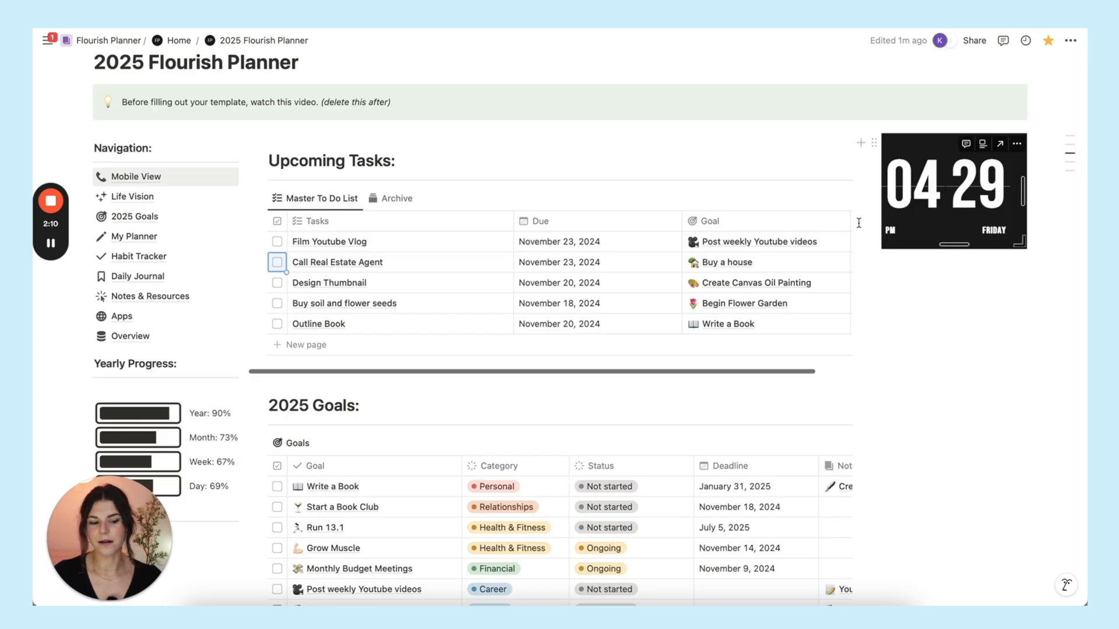
{"action": "scroll", "coordinate": [859, 223], "scroll_direction": "down", "scroll_amount": 4}
{"action": "scroll", "coordinate": [858, 223], "scroll_direction": "up", "scroll_amount": 1}
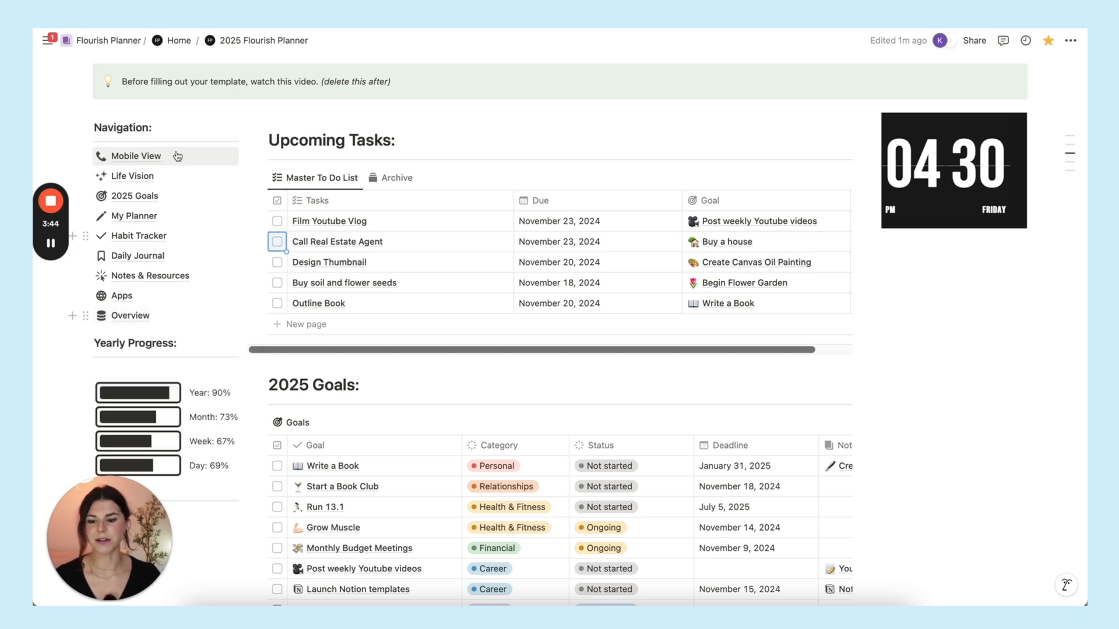
{"action": "left_click", "coordinate": [135, 156]}
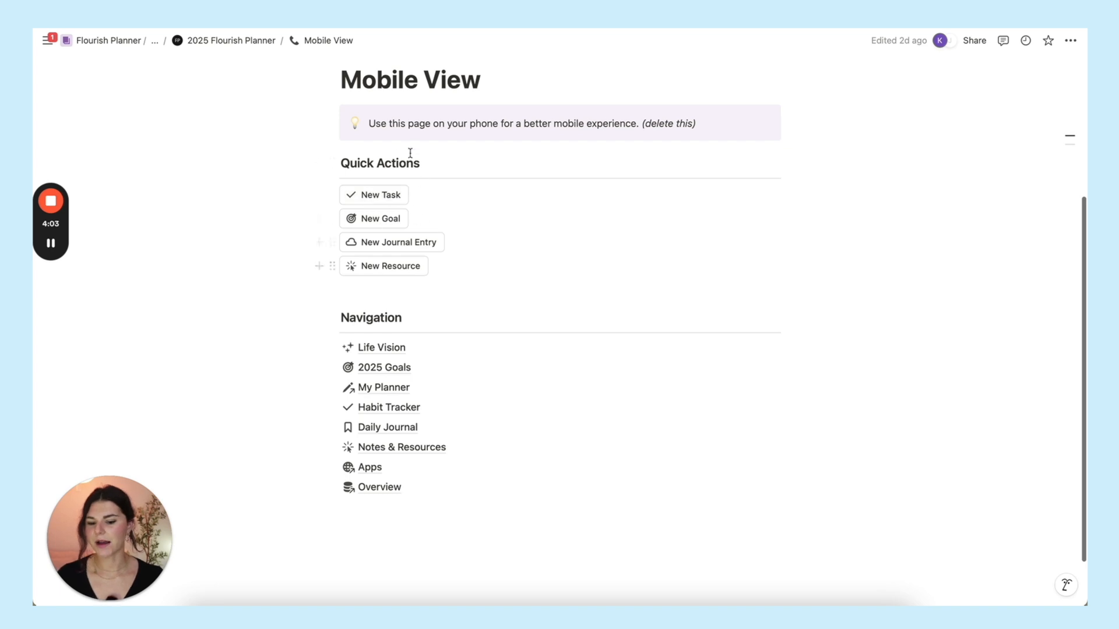
{"action": "scroll", "coordinate": [396, 152], "scroll_direction": "down", "scroll_amount": 2}
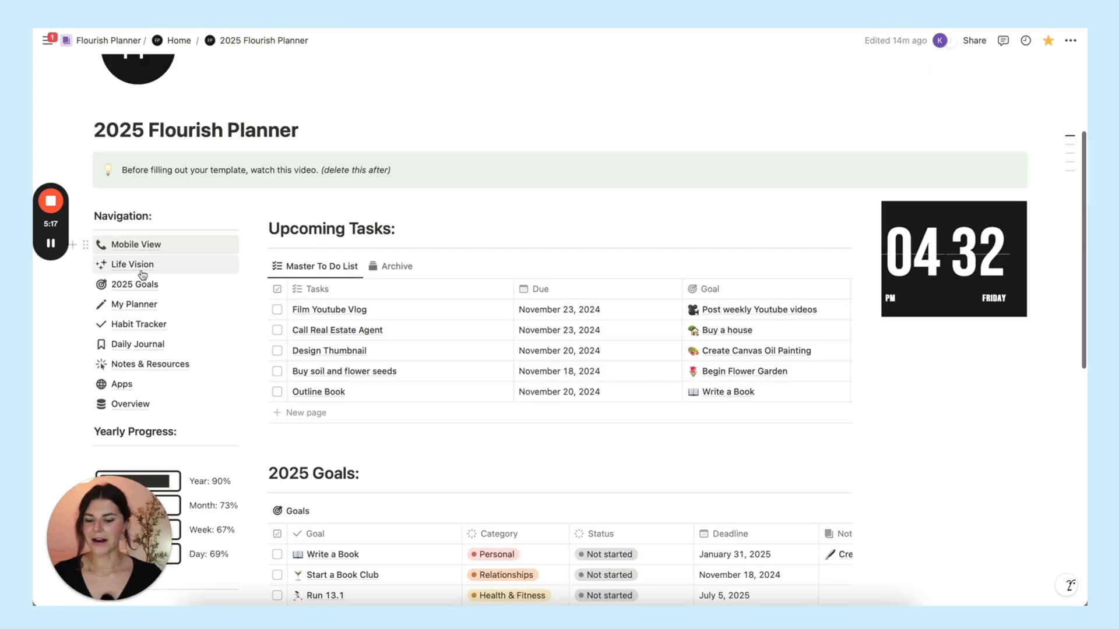
- Go to the Life Vision page and filter Life Vision Details to the Personal tab (Sauna)
{"action": "left_click", "coordinate": [133, 266]}
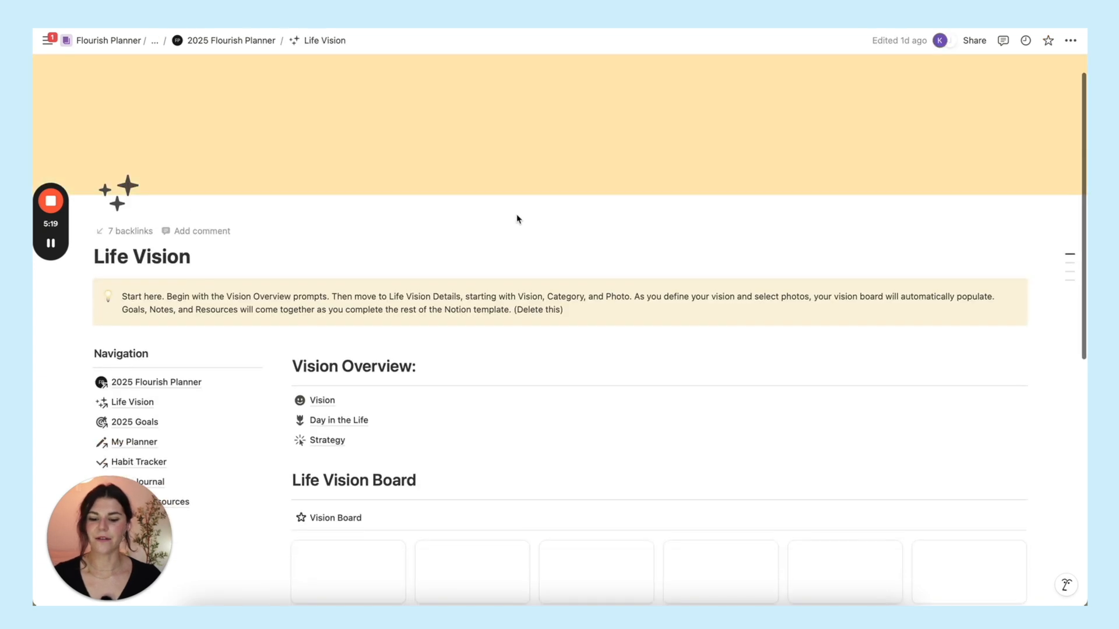
{"action": "scroll", "coordinate": [516, 215], "scroll_direction": "down", "scroll_amount": 3}
{"action": "scroll", "coordinate": [516, 215], "scroll_direction": "down", "scroll_amount": 2}
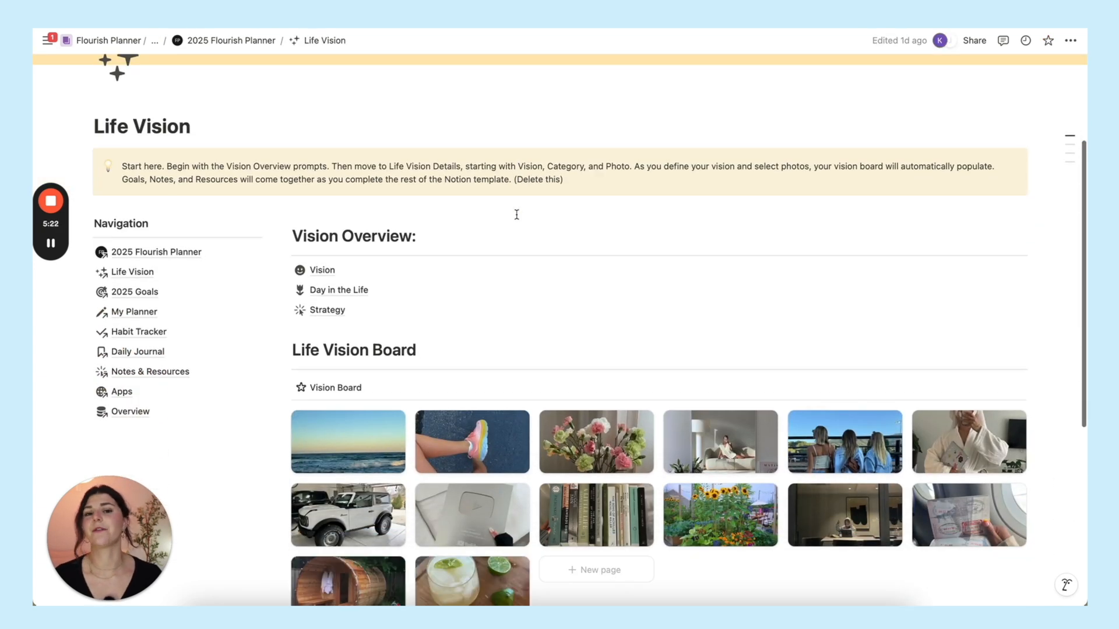
{"action": "scroll", "coordinate": [516, 215], "scroll_direction": "down", "scroll_amount": 1}
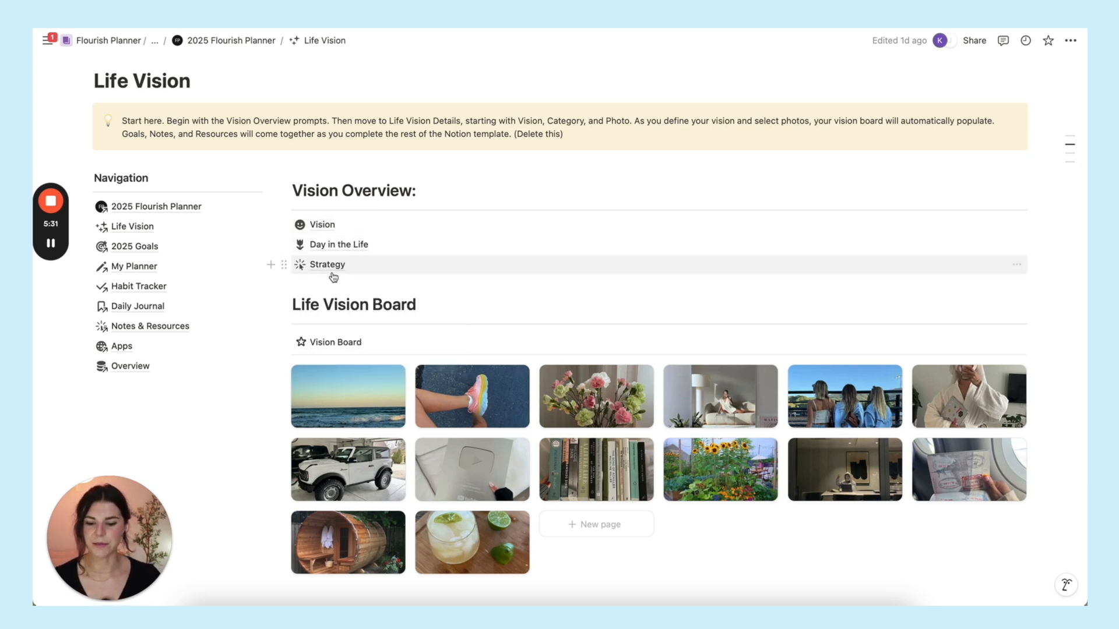
{"action": "scroll", "coordinate": [492, 251], "scroll_direction": "down", "scroll_amount": 1}
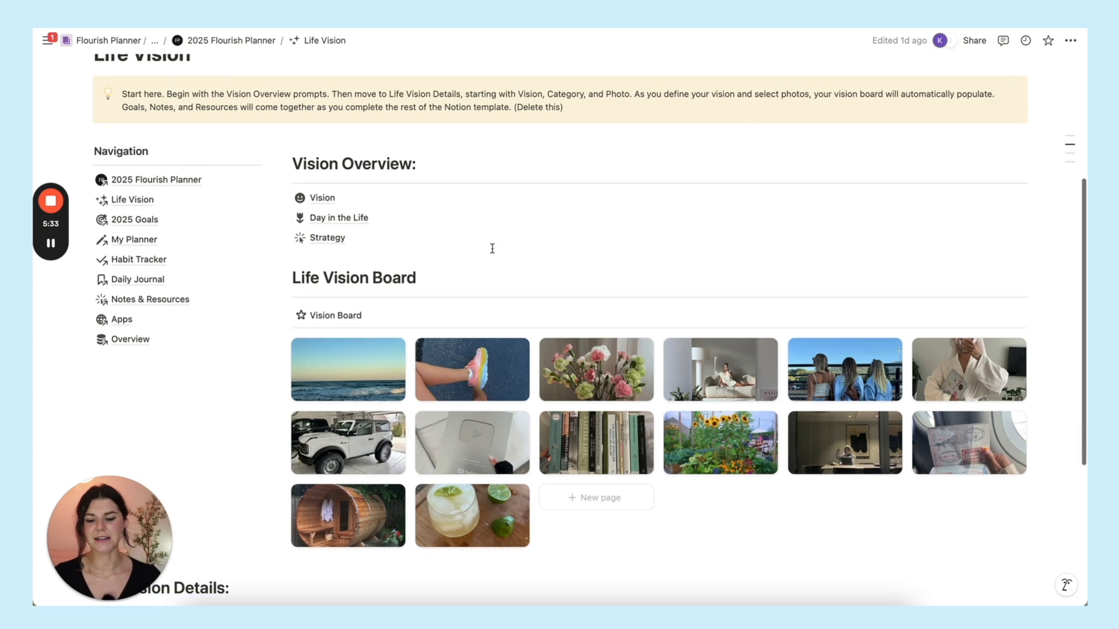
{"action": "scroll", "coordinate": [385, 159], "scroll_direction": "down", "scroll_amount": 1}
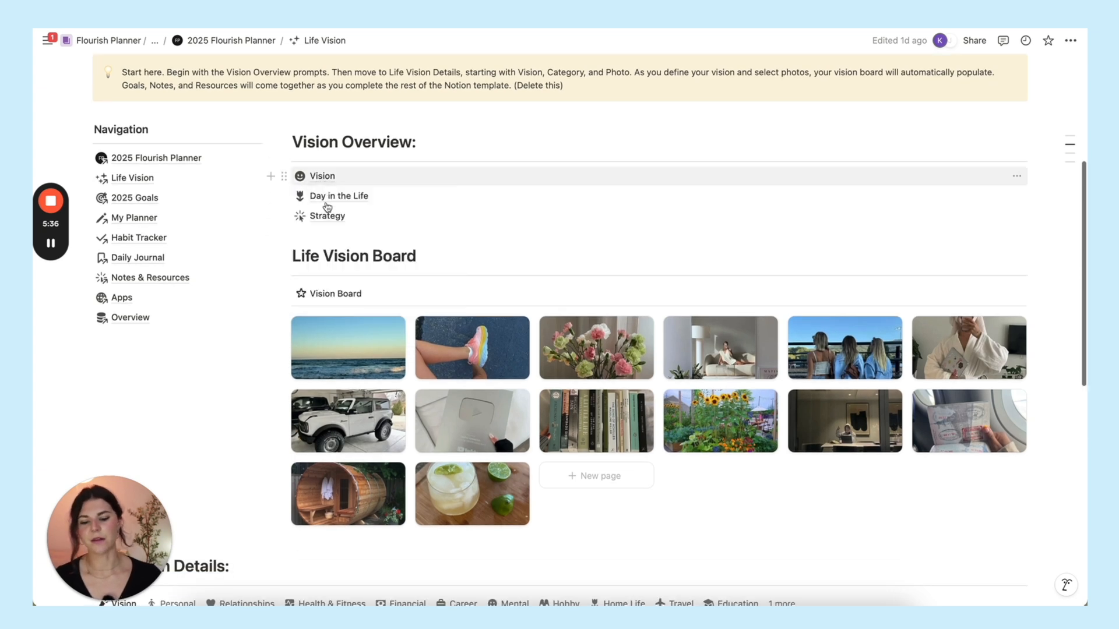
{"action": "scroll", "coordinate": [327, 210], "scroll_direction": "down", "scroll_amount": 1}
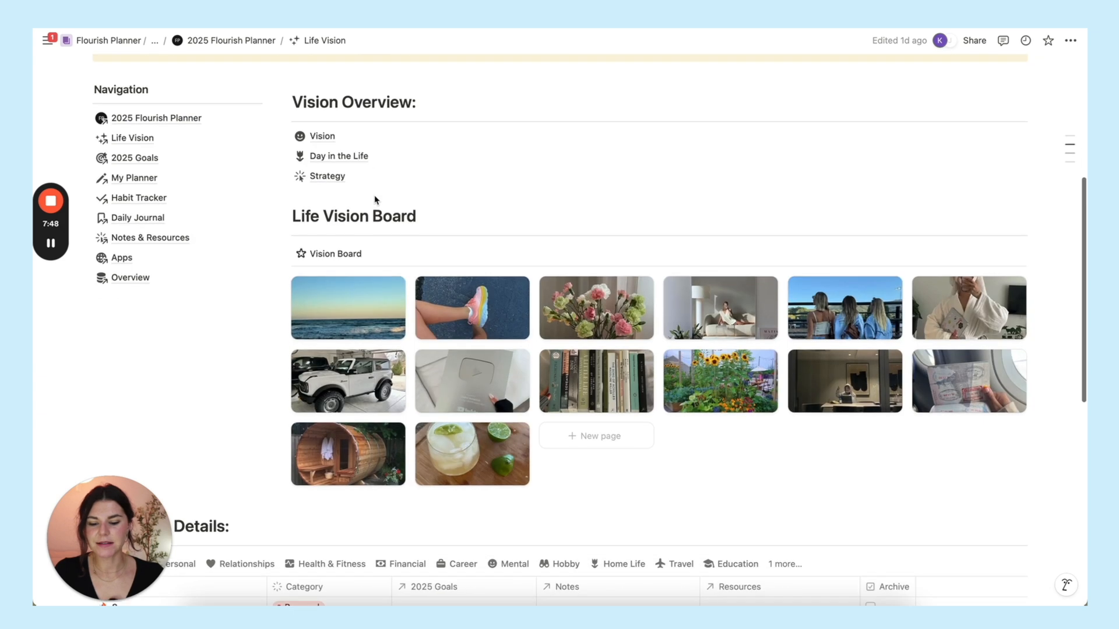
{"action": "scroll", "coordinate": [473, 350], "scroll_direction": "down", "scroll_amount": 1}
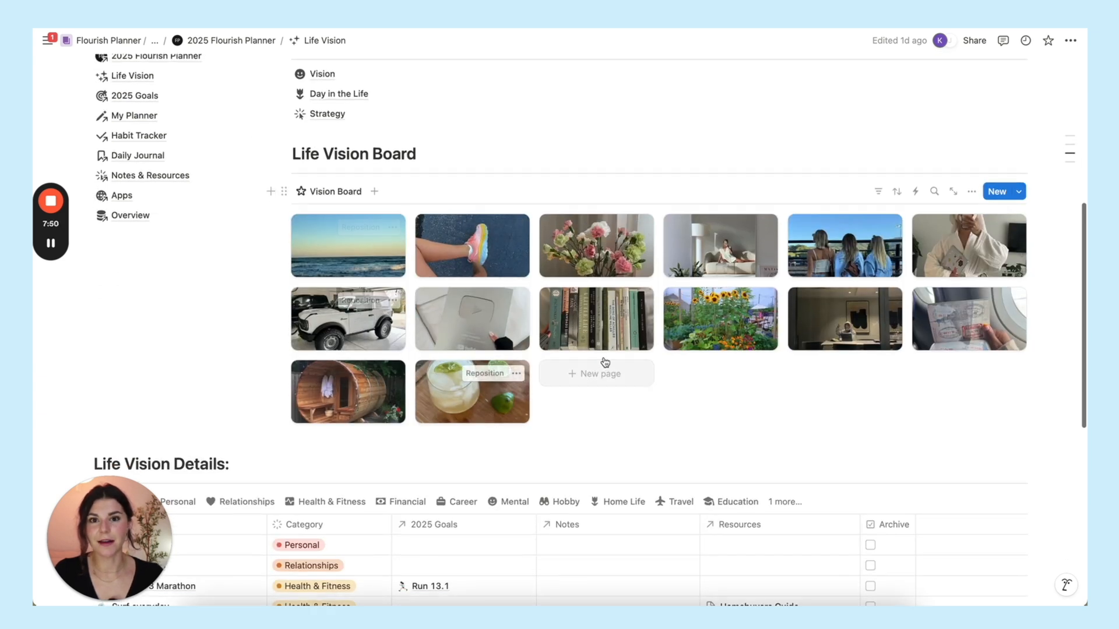
{"action": "scroll", "coordinate": [472, 353], "scroll_direction": "down", "scroll_amount": 1}
{"action": "scroll", "coordinate": [472, 353], "scroll_direction": "down", "scroll_amount": 2}
{"action": "scroll", "coordinate": [472, 354], "scroll_direction": "down", "scroll_amount": 1}
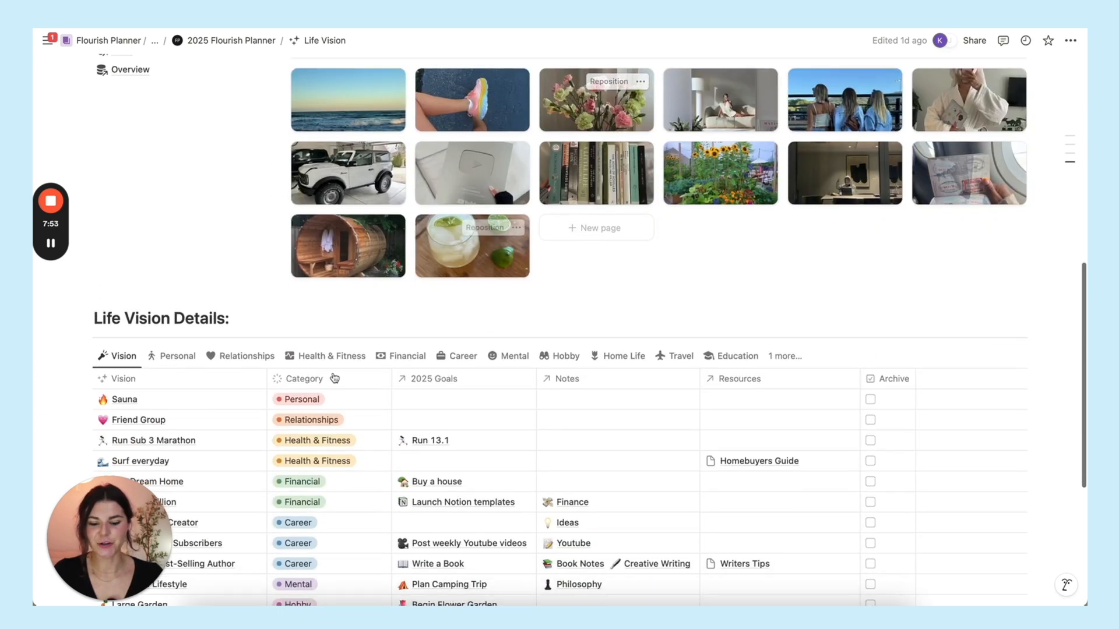
{"action": "scroll", "coordinate": [300, 492], "scroll_direction": "down", "scroll_amount": 2}
{"action": "scroll", "coordinate": [299, 437], "scroll_direction": "down", "scroll_amount": 1}
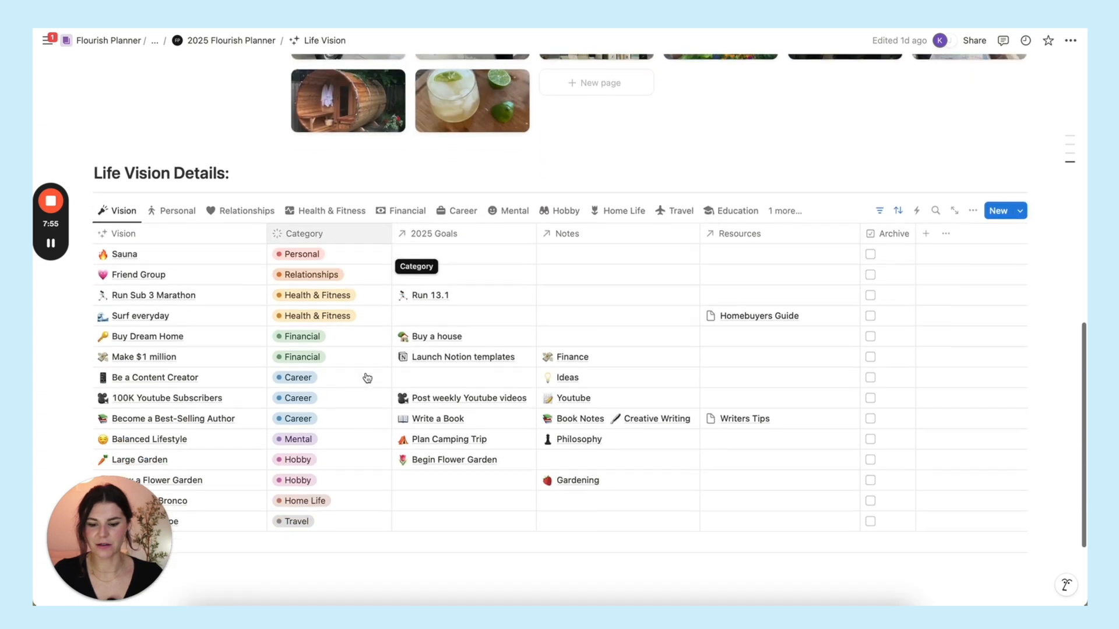
{"action": "scroll", "coordinate": [332, 385], "scroll_direction": "up", "scroll_amount": 1}
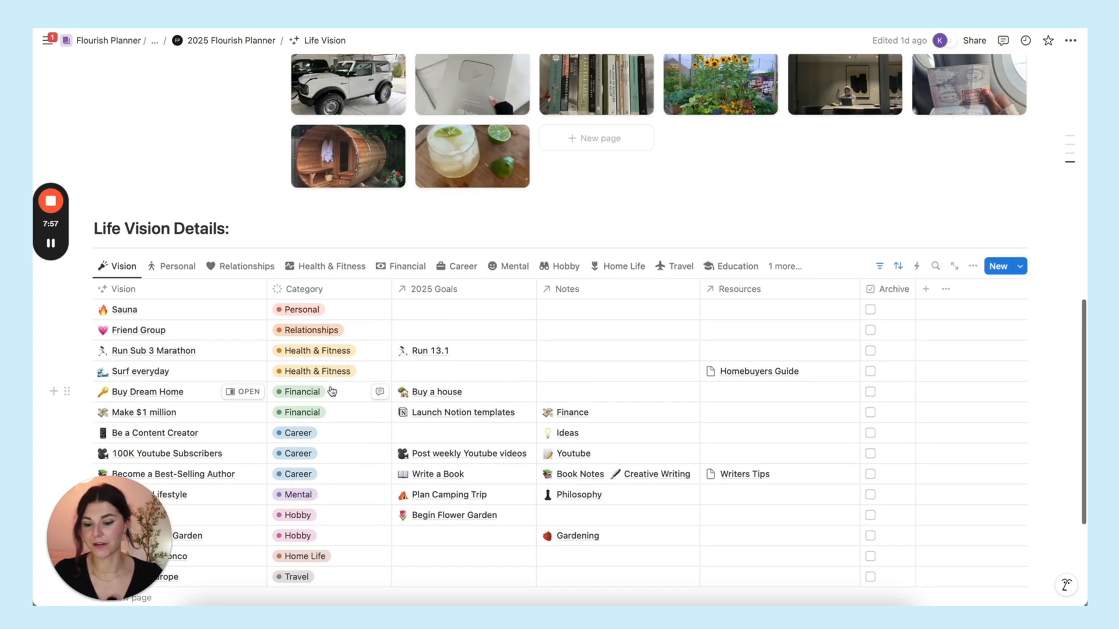
{"action": "scroll", "coordinate": [331, 392], "scroll_direction": "up", "scroll_amount": 2}
{"action": "scroll", "coordinate": [323, 394], "scroll_direction": "up", "scroll_amount": 1}
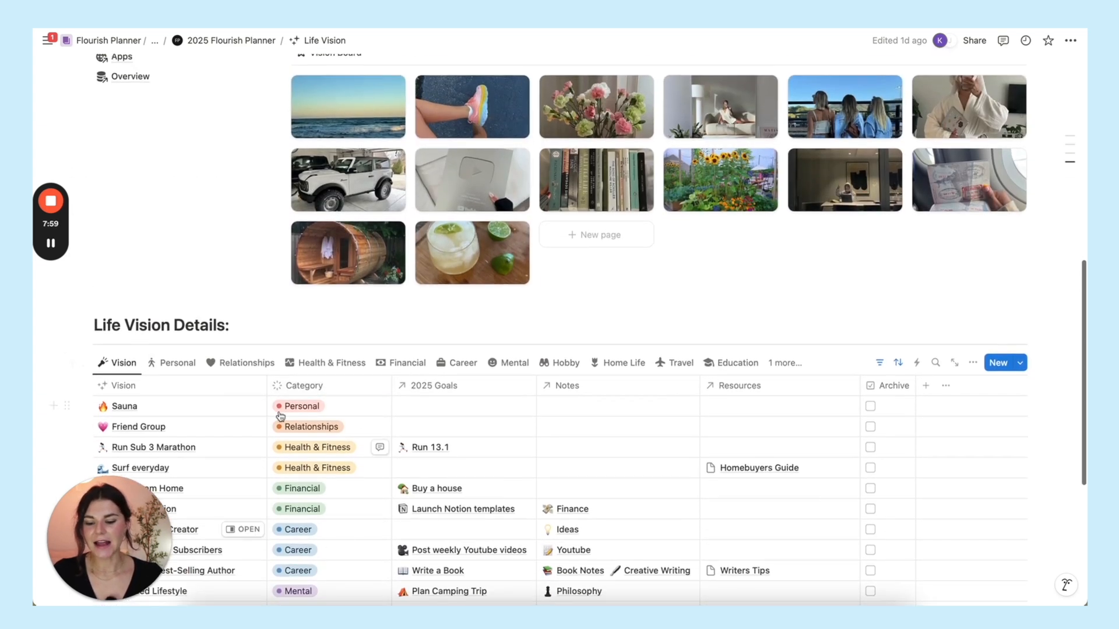
{"action": "scroll", "coordinate": [306, 428], "scroll_direction": "up", "scroll_amount": 1}
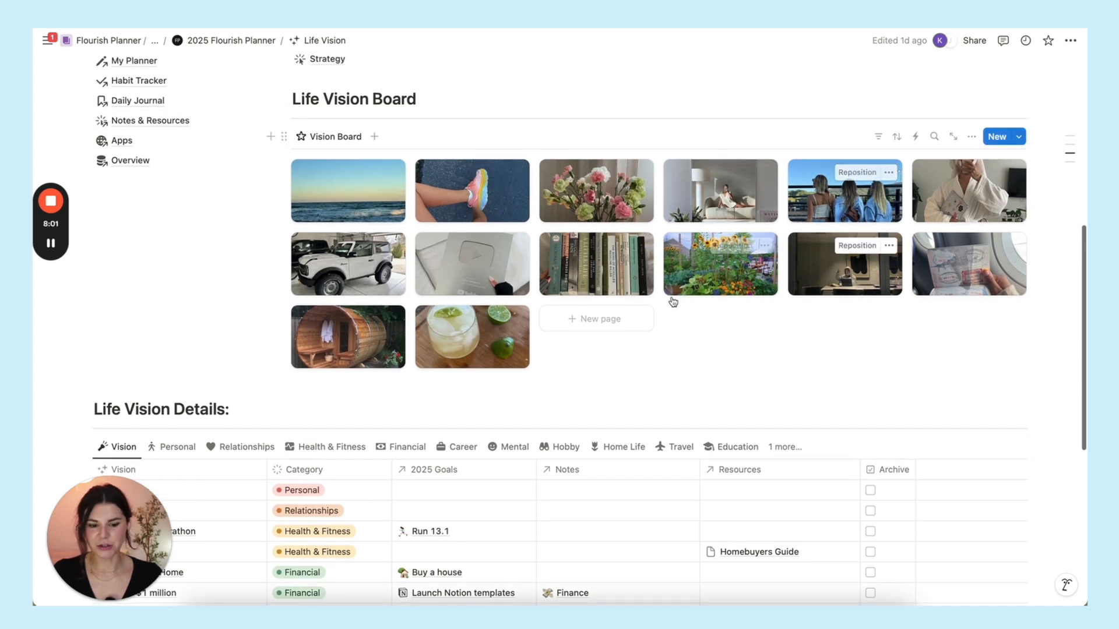
{"action": "scroll", "coordinate": [634, 297], "scroll_direction": "down", "scroll_amount": 4}
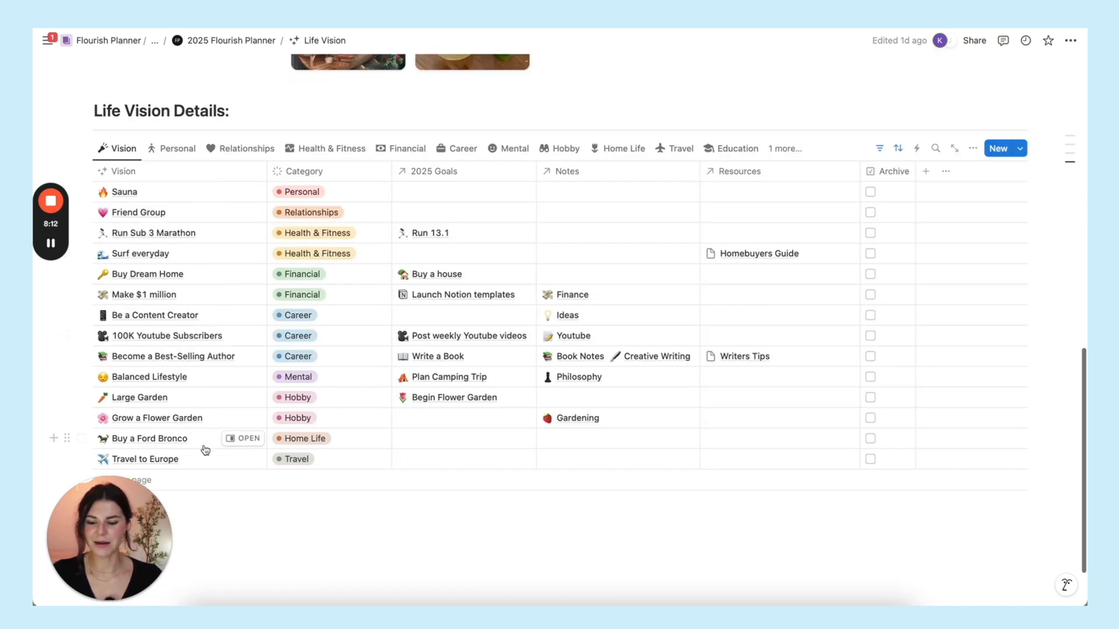
{"action": "left_click", "coordinate": [176, 148]}
- Browse the Relationships, Health & Fitness, Financial, Career, Mental, Hobby, Home Life, Travel, Education and Archive vision tabs
{"action": "left_click", "coordinate": [263, 333]}
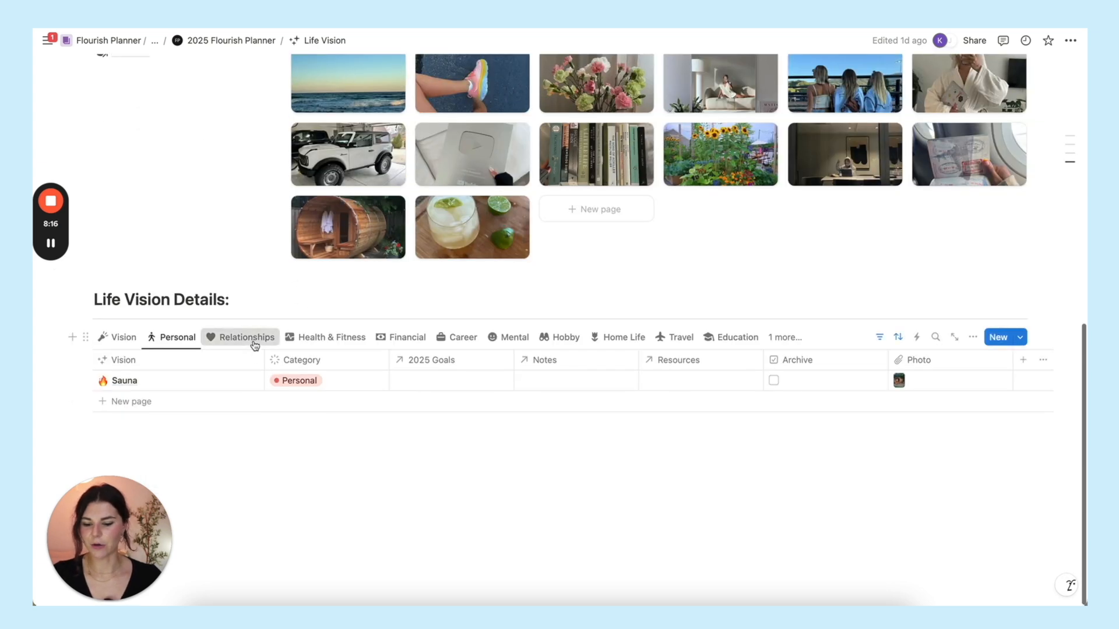
{"action": "left_click", "coordinate": [332, 399]}
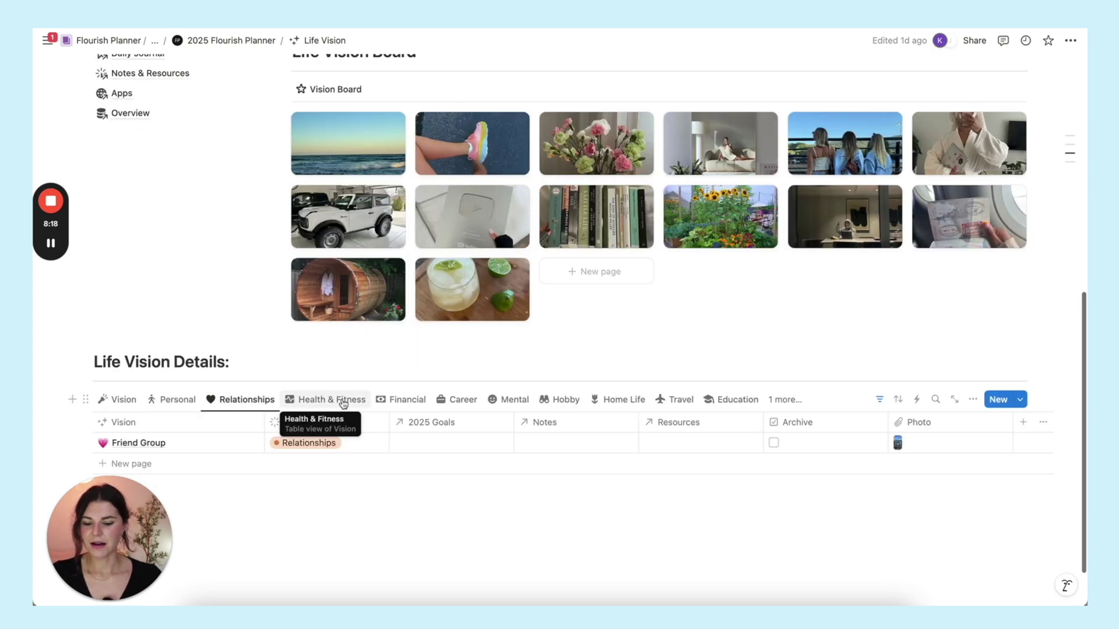
{"action": "left_click", "coordinate": [407, 399]}
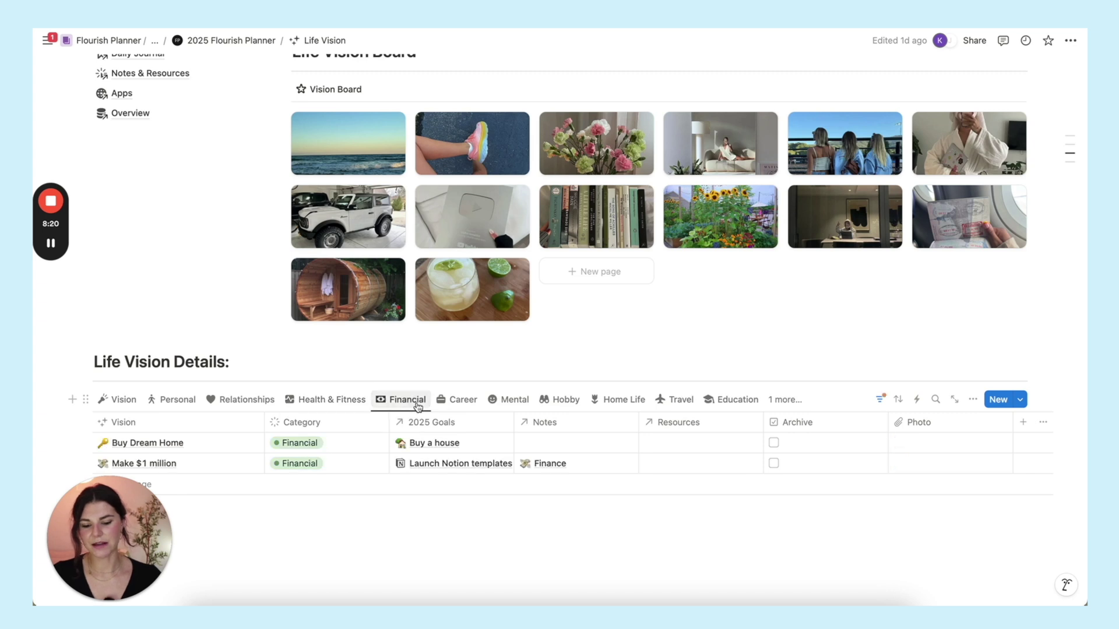
{"action": "left_click", "coordinate": [463, 400]}
{"action": "left_click", "coordinate": [514, 399]}
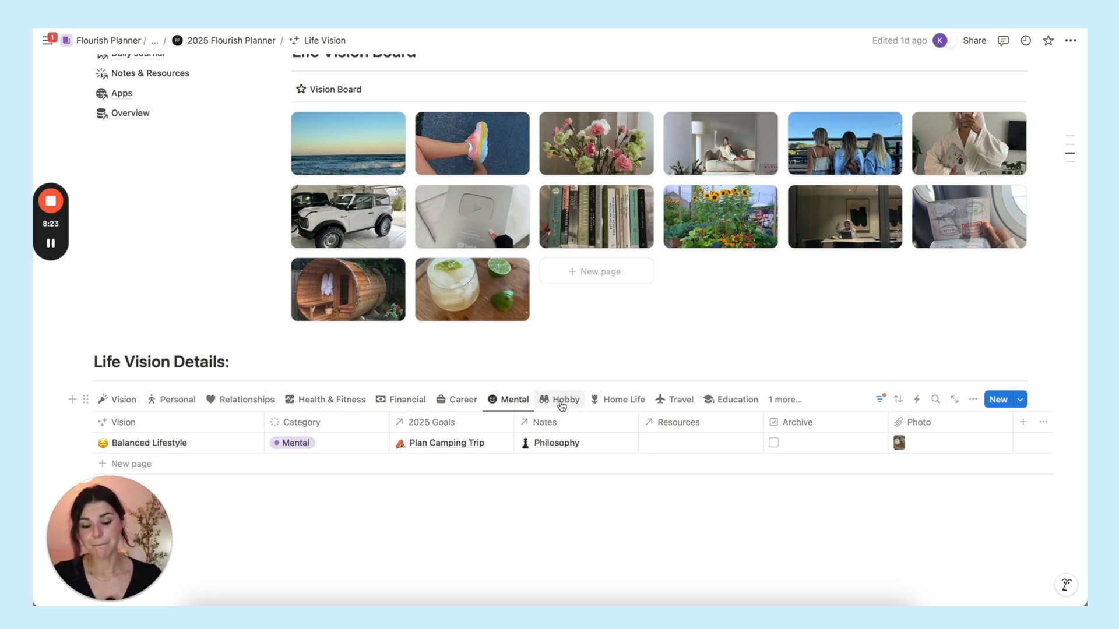
{"action": "left_click", "coordinate": [561, 402]}
{"action": "left_click", "coordinate": [623, 399]}
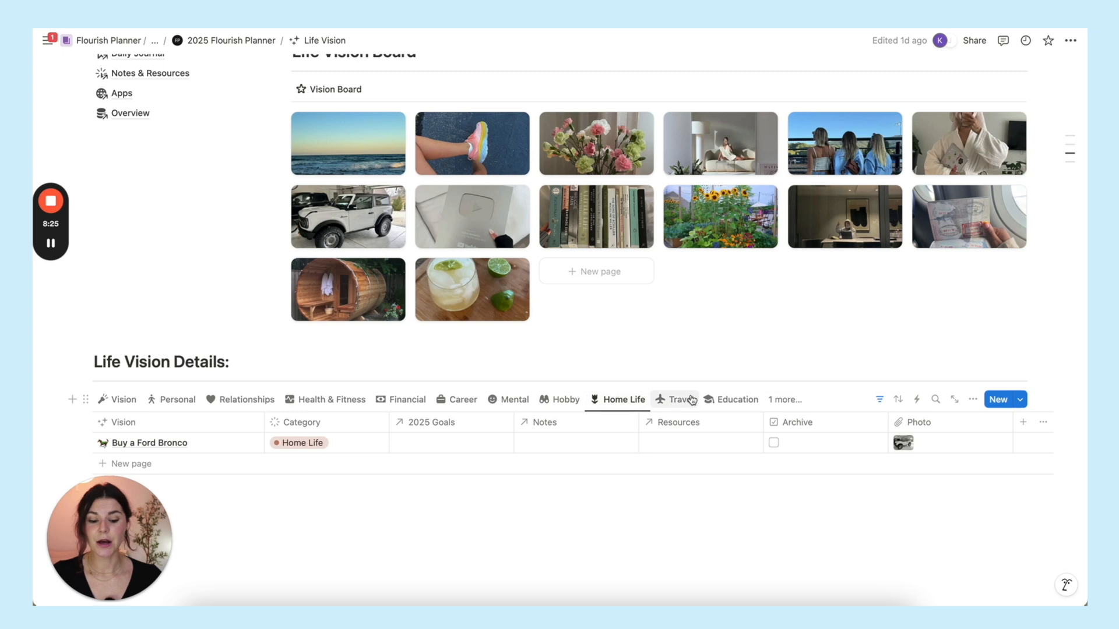
{"action": "left_click", "coordinate": [681, 400]}
{"action": "scroll", "coordinate": [719, 391], "scroll_direction": "down", "scroll_amount": 1}
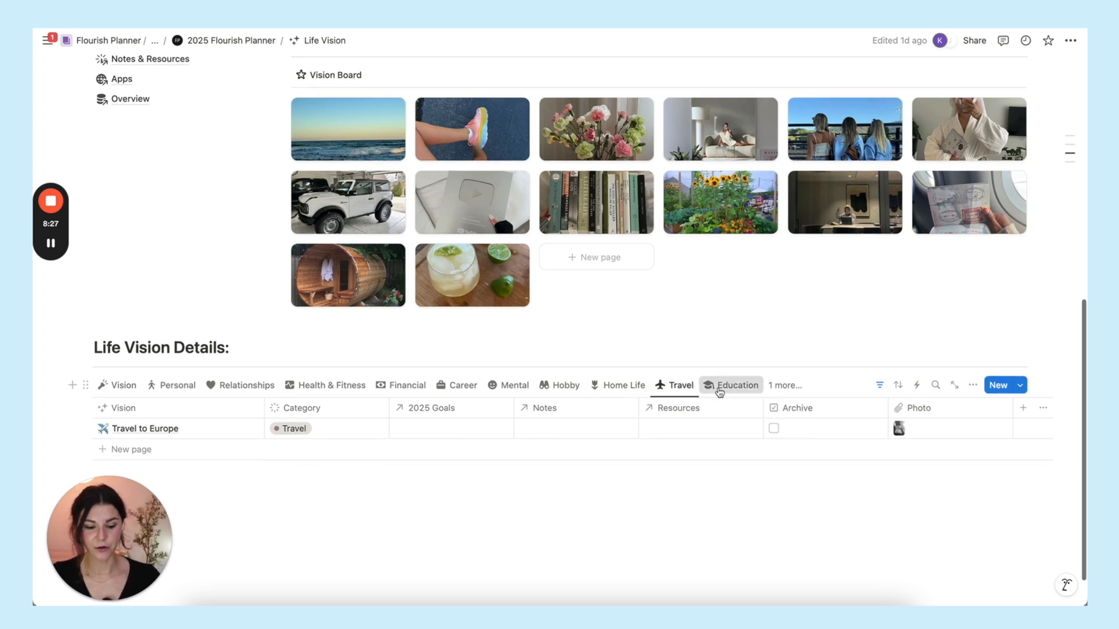
{"action": "scroll", "coordinate": [719, 391], "scroll_direction": "up", "scroll_amount": 1}
{"action": "left_click", "coordinate": [731, 391]}
{"action": "left_click", "coordinate": [783, 399]}
{"action": "left_click", "coordinate": [751, 339]}
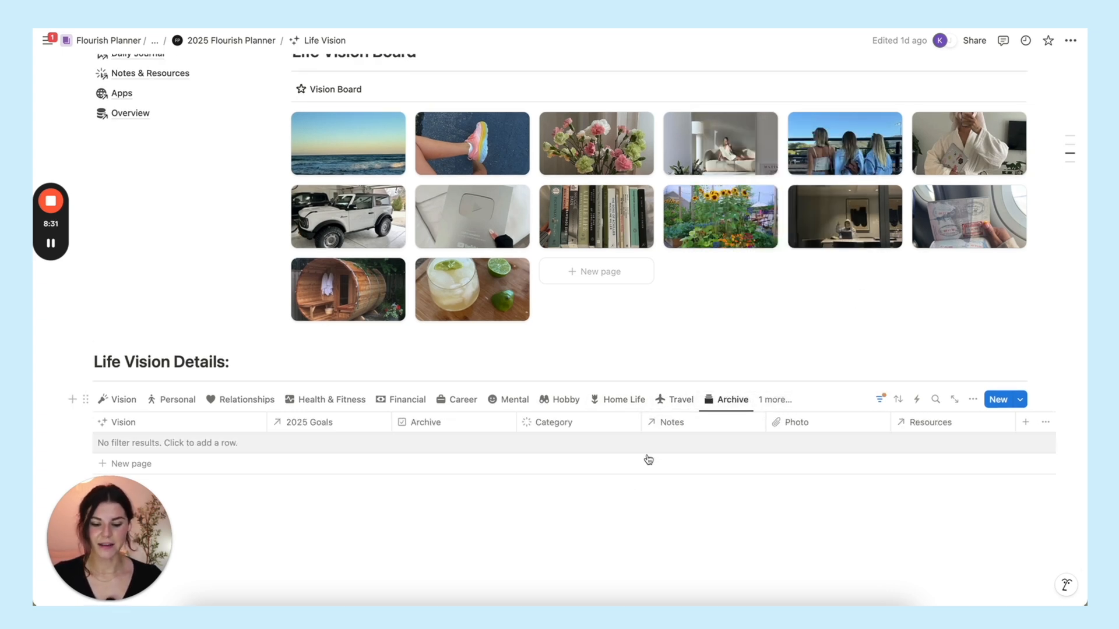
- Return to Personal and the full Vision table, then view Balanced Lifestyle in a side panel
{"action": "left_click", "coordinate": [172, 400]}
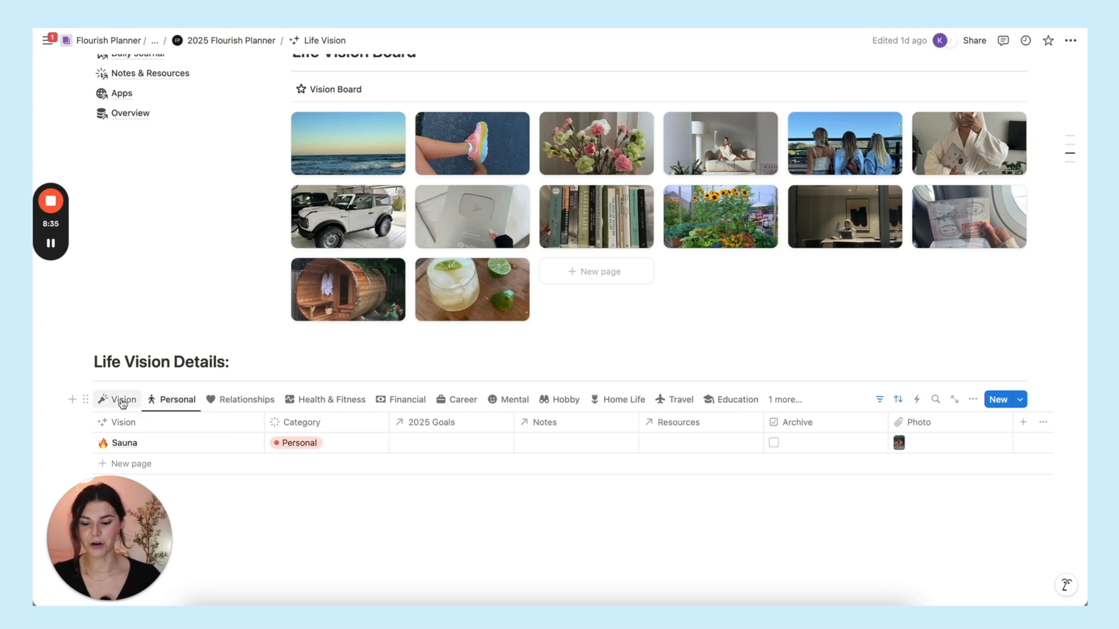
{"action": "left_click", "coordinate": [123, 400]}
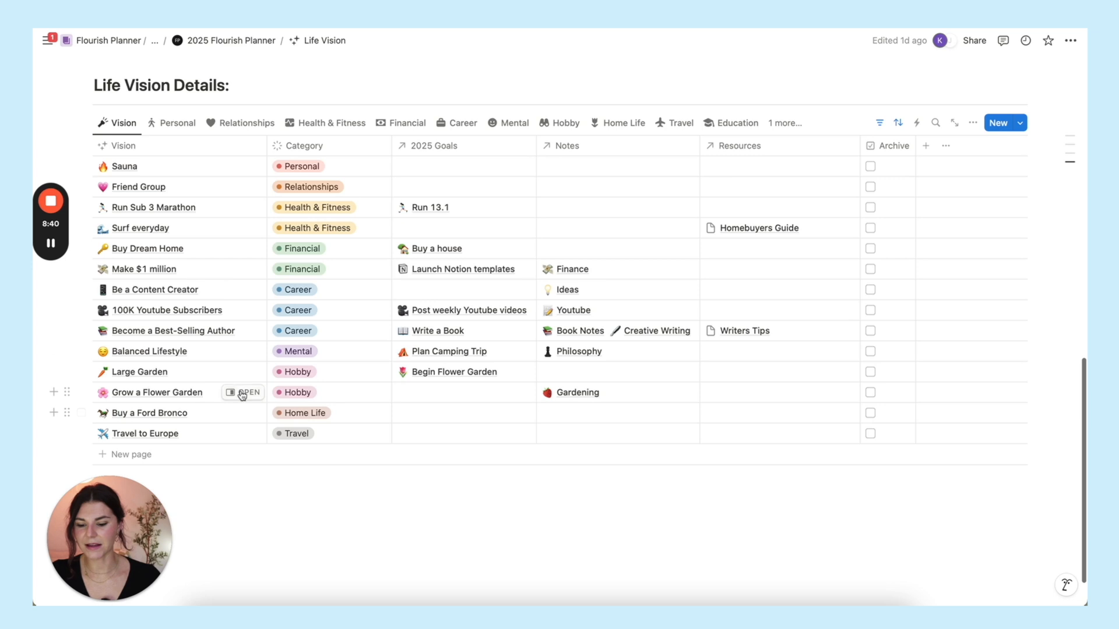
{"action": "left_click", "coordinate": [245, 353]}
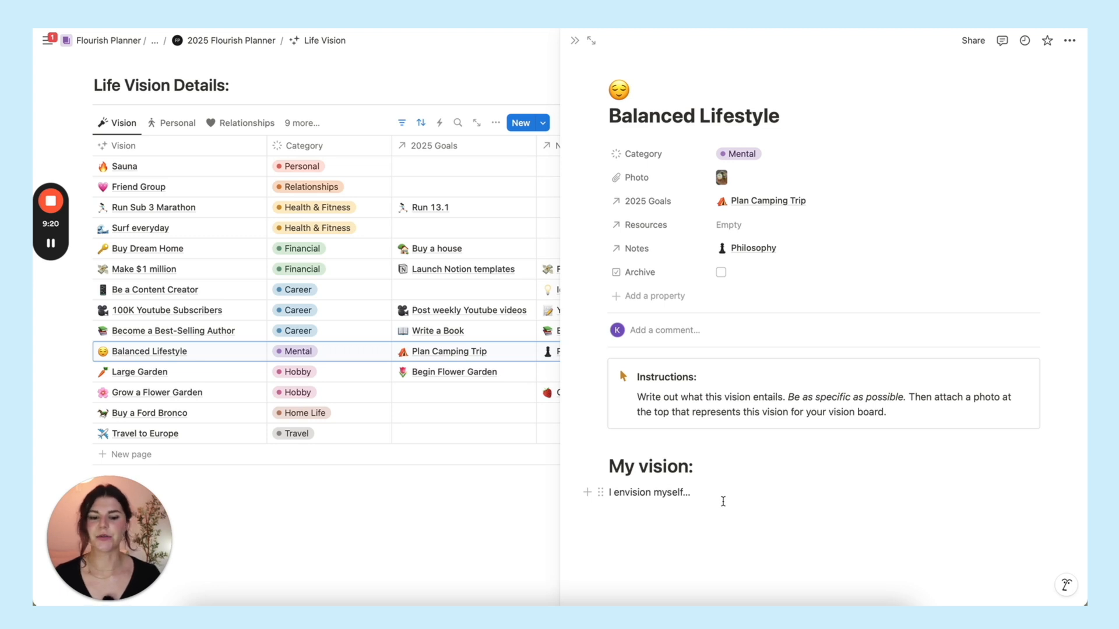
{"action": "mouse_move", "coordinate": [596, 191]}
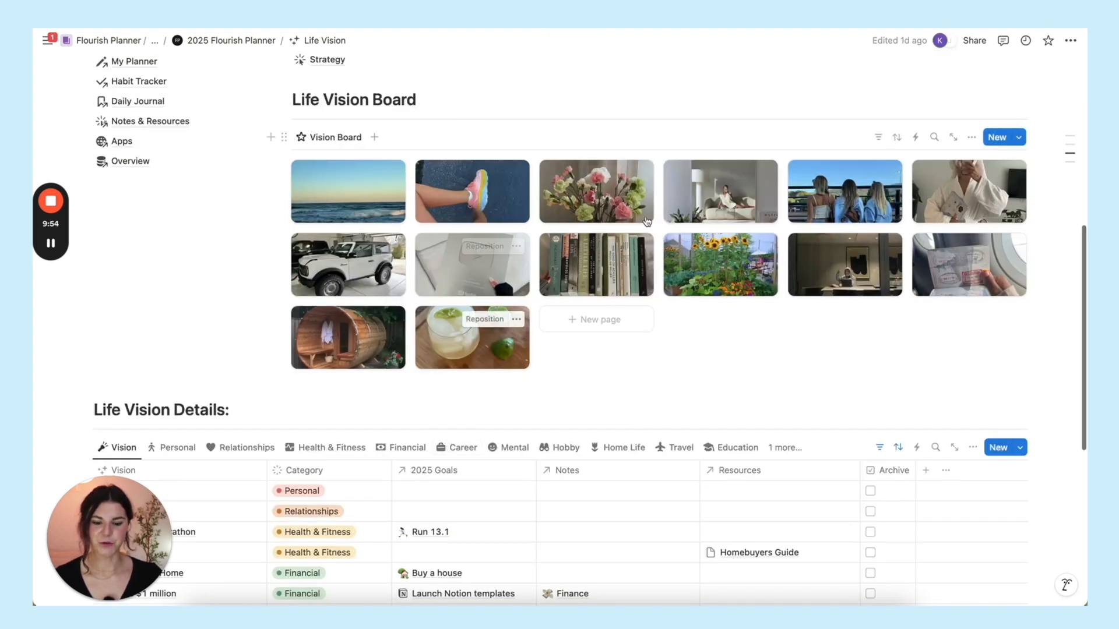
{"action": "scroll", "coordinate": [666, 259], "scroll_direction": "down", "scroll_amount": 1}
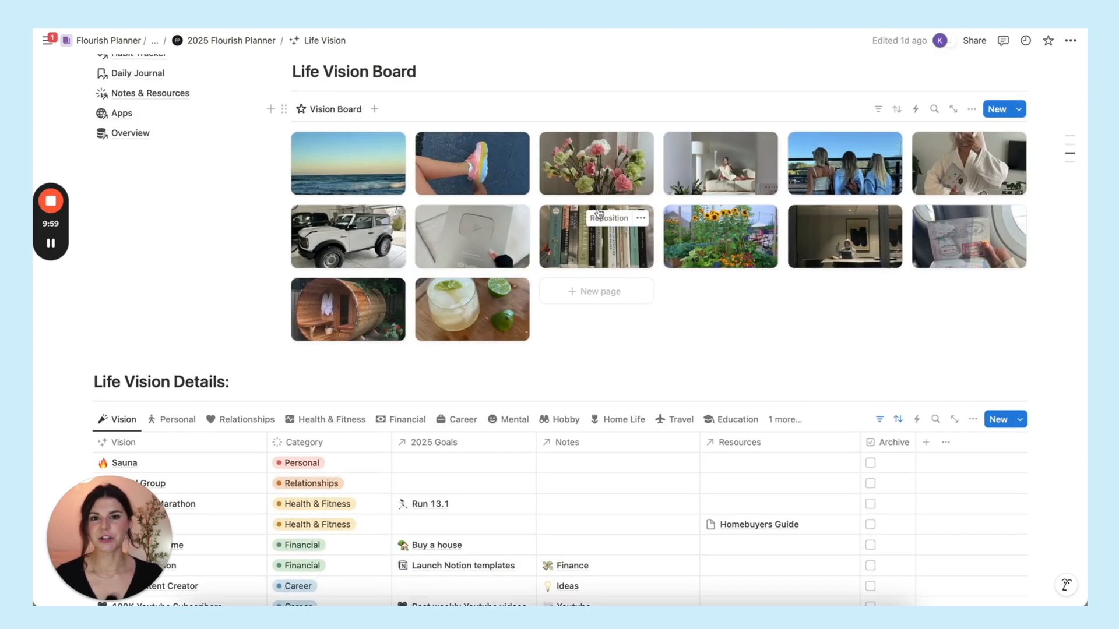
{"action": "scroll", "coordinate": [603, 219], "scroll_direction": "down", "scroll_amount": 1}
{"action": "scroll", "coordinate": [599, 213], "scroll_direction": "down", "scroll_amount": 1}
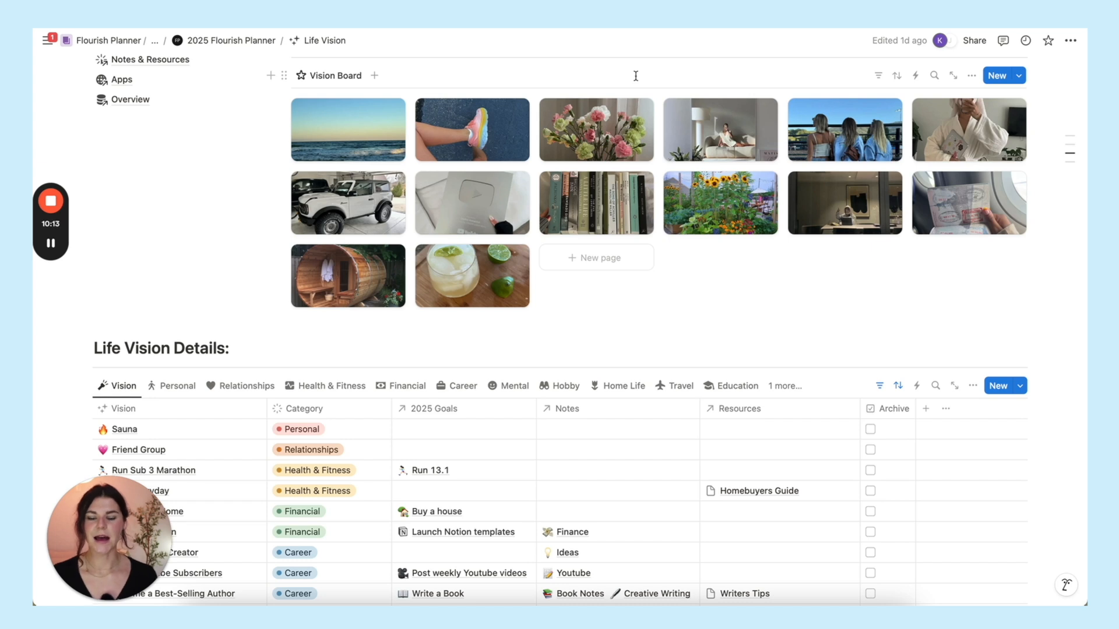
{"action": "scroll", "coordinate": [635, 75], "scroll_direction": "down", "scroll_amount": 4}
{"action": "scroll", "coordinate": [263, 335], "scroll_direction": "down", "scroll_amount": 1}
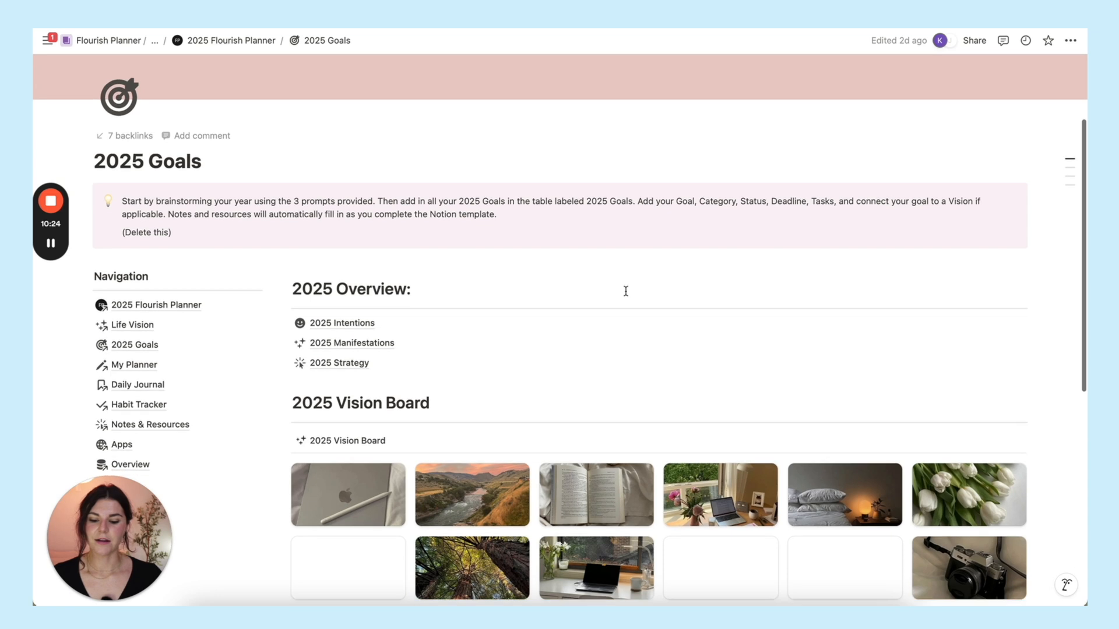
{"action": "scroll", "coordinate": [626, 292], "scroll_direction": "down", "scroll_amount": 2}
{"action": "scroll", "coordinate": [627, 291], "scroll_direction": "up", "scroll_amount": 5}
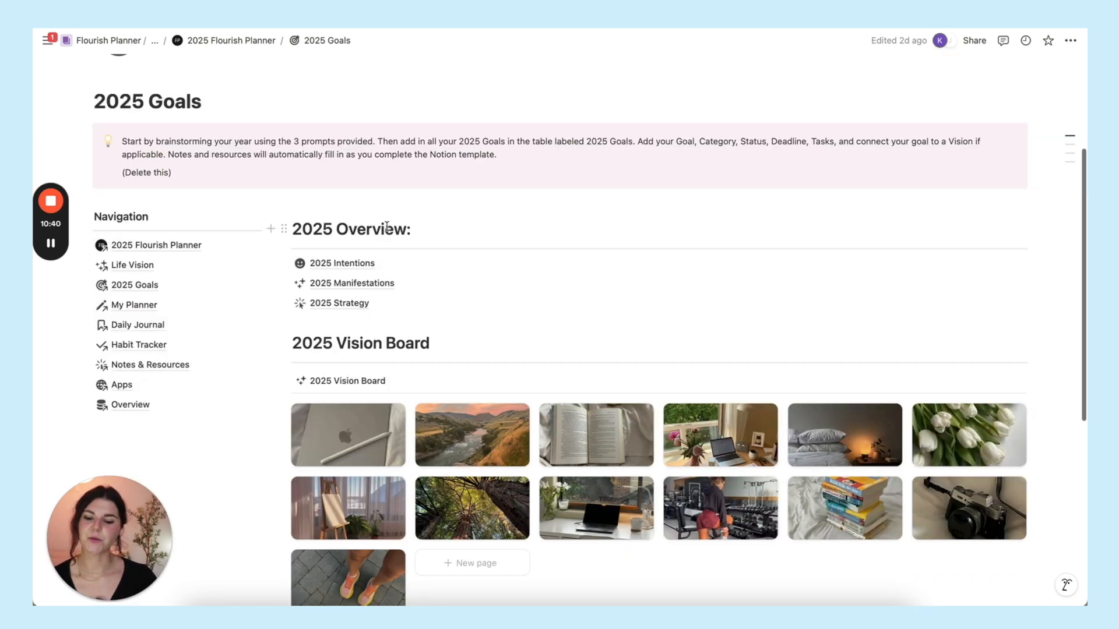
{"action": "mouse_move", "coordinate": [352, 344]}
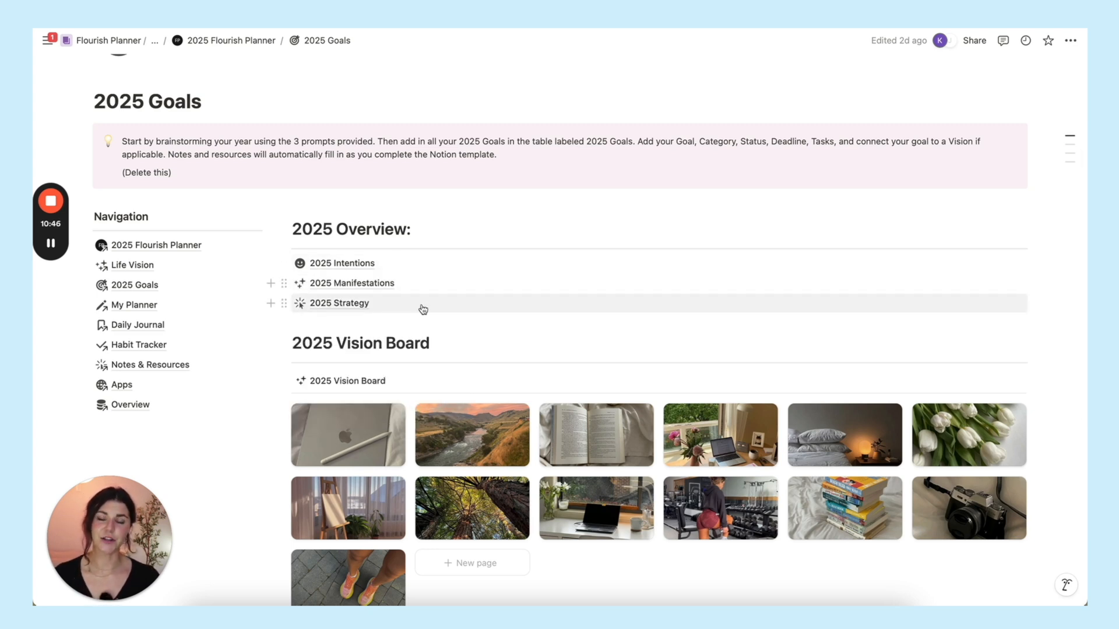
{"action": "scroll", "coordinate": [532, 224], "scroll_direction": "down", "scroll_amount": 5}
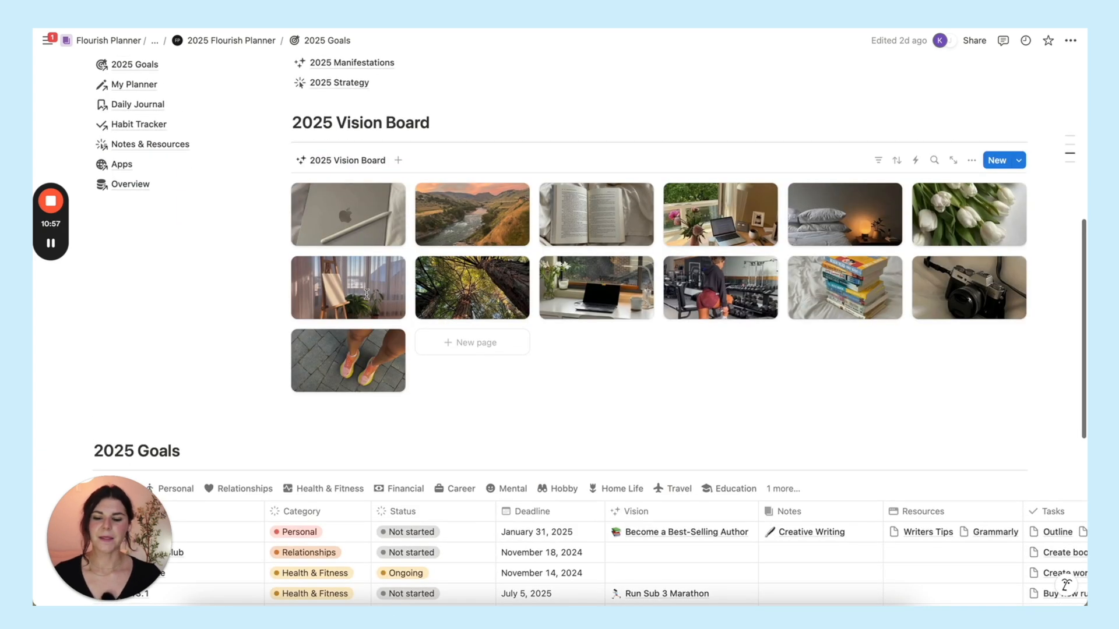
{"action": "scroll", "coordinate": [644, 295], "scroll_direction": "down", "scroll_amount": 3}
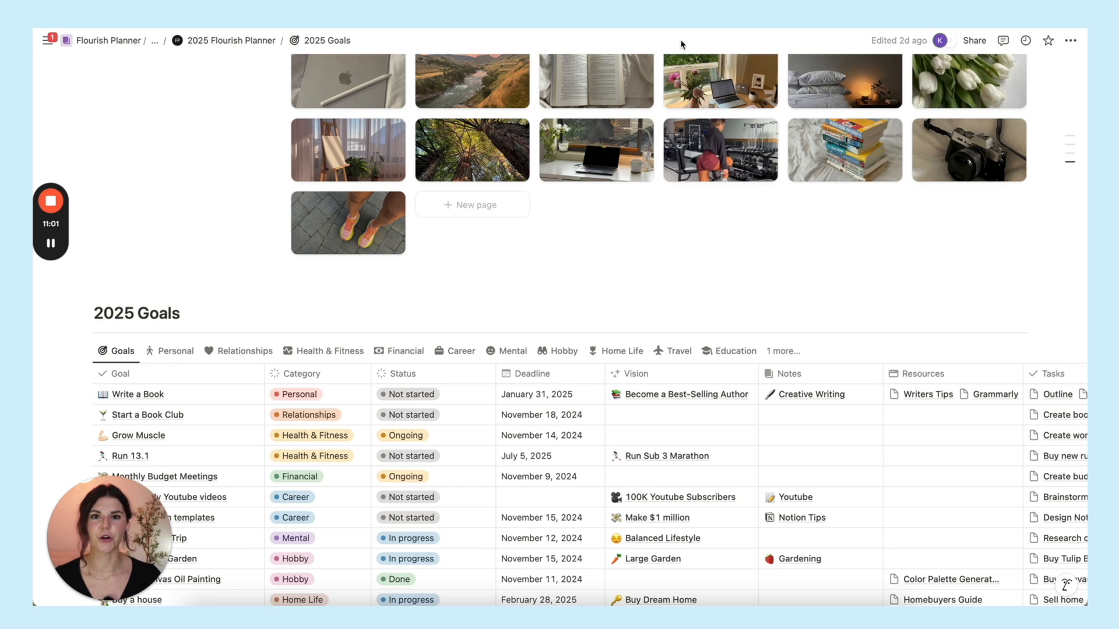
{"action": "scroll", "coordinate": [682, 87], "scroll_direction": "up", "scroll_amount": 4}
{"action": "scroll", "coordinate": [717, 145], "scroll_direction": "up", "scroll_amount": 2}
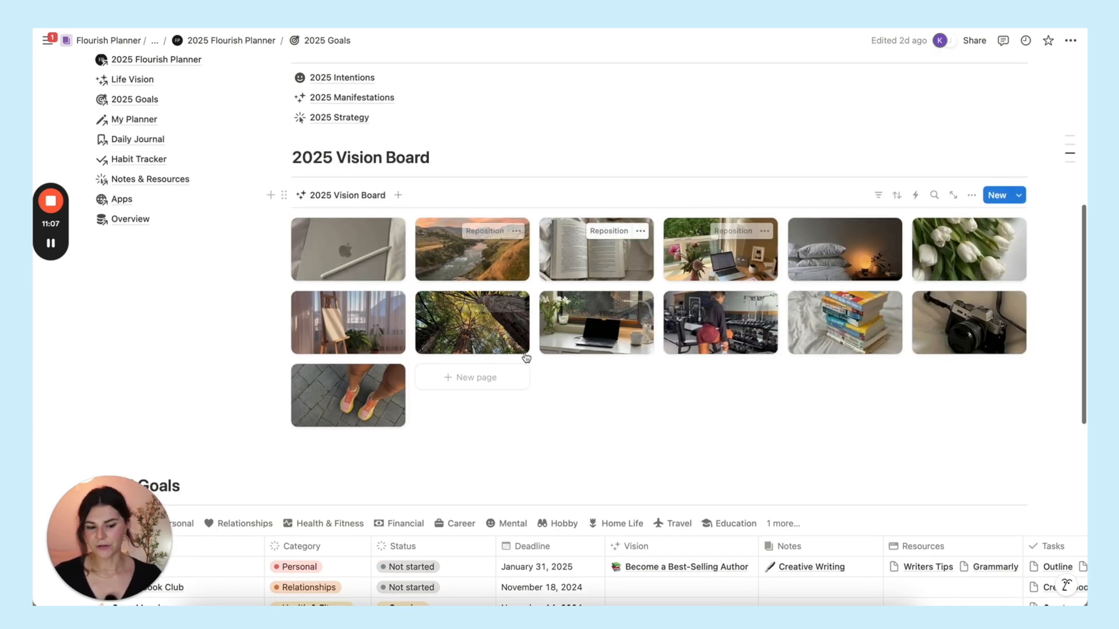
{"action": "scroll", "coordinate": [665, 319], "scroll_direction": "down", "scroll_amount": 2}
{"action": "scroll", "coordinate": [664, 318], "scroll_direction": "down", "scroll_amount": 2}
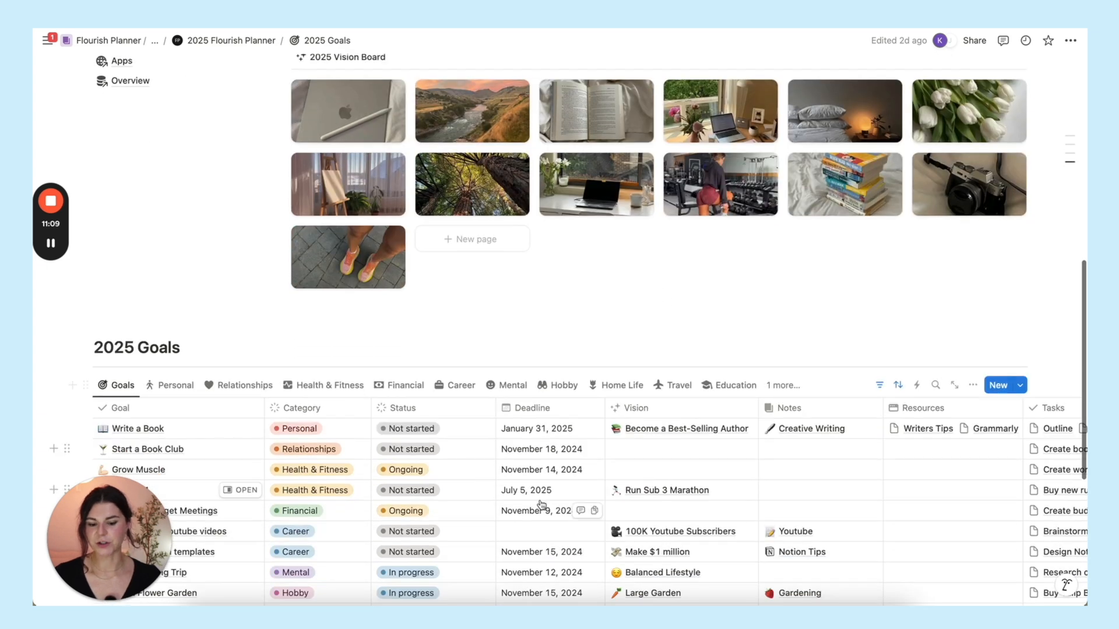
{"action": "scroll", "coordinate": [525, 446], "scroll_direction": "down", "scroll_amount": 3}
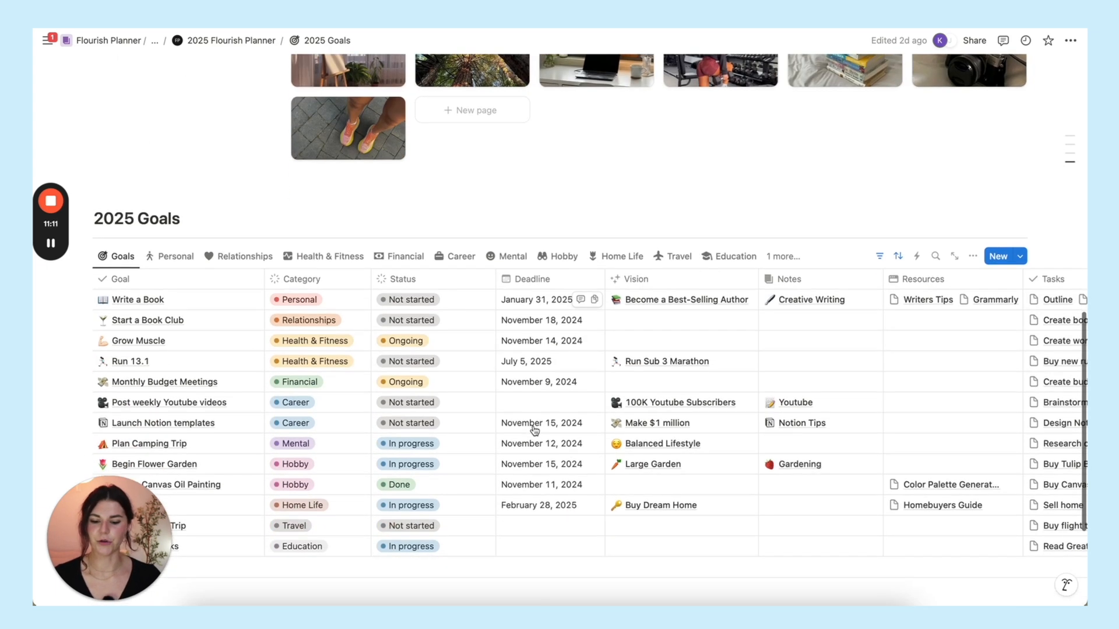
{"action": "scroll", "coordinate": [533, 430], "scroll_direction": "down", "scroll_amount": 2}
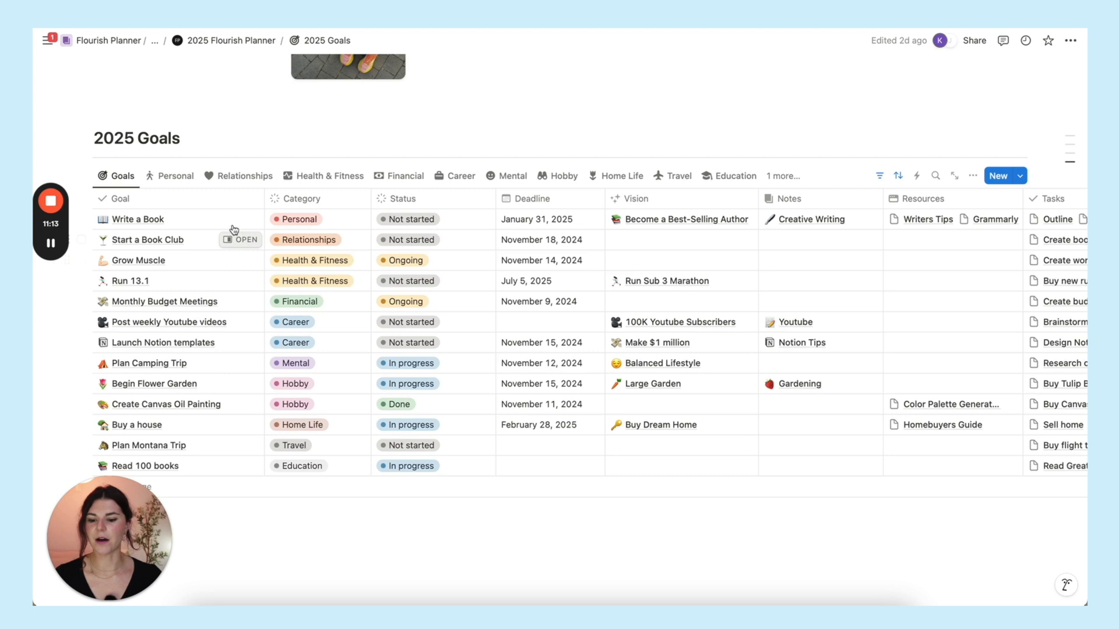
{"action": "mouse_move", "coordinate": [149, 423]}
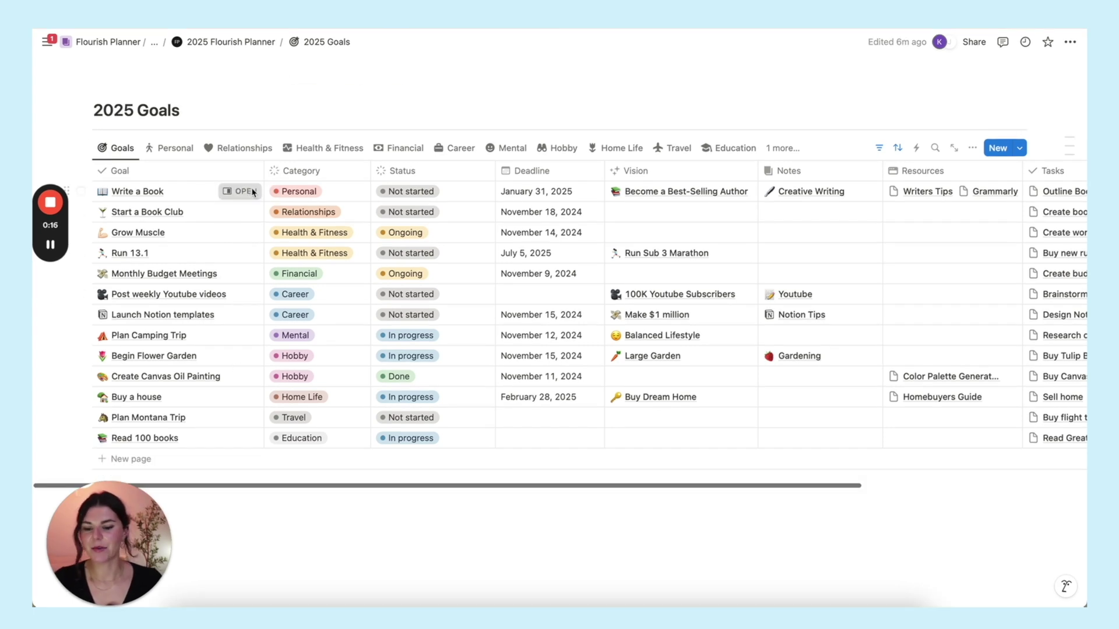
- In Write a Book's side peek, replace its linked vision with Become a Best-Selling Author
{"action": "left_click", "coordinate": [253, 191]}
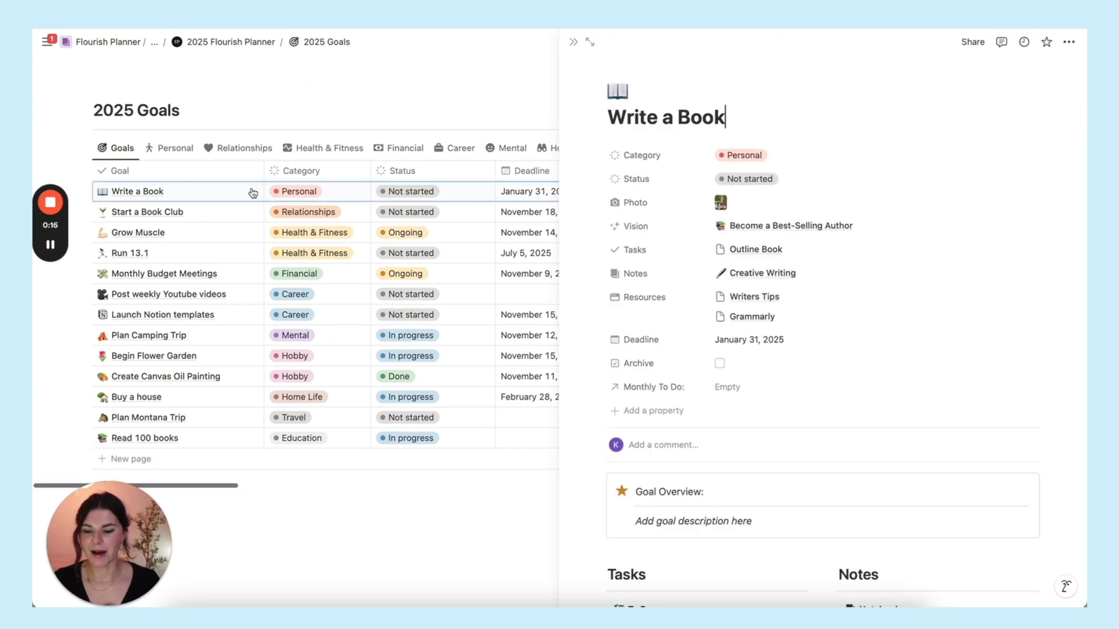
{"action": "scroll", "coordinate": [732, 263], "scroll_direction": "down", "scroll_amount": 1}
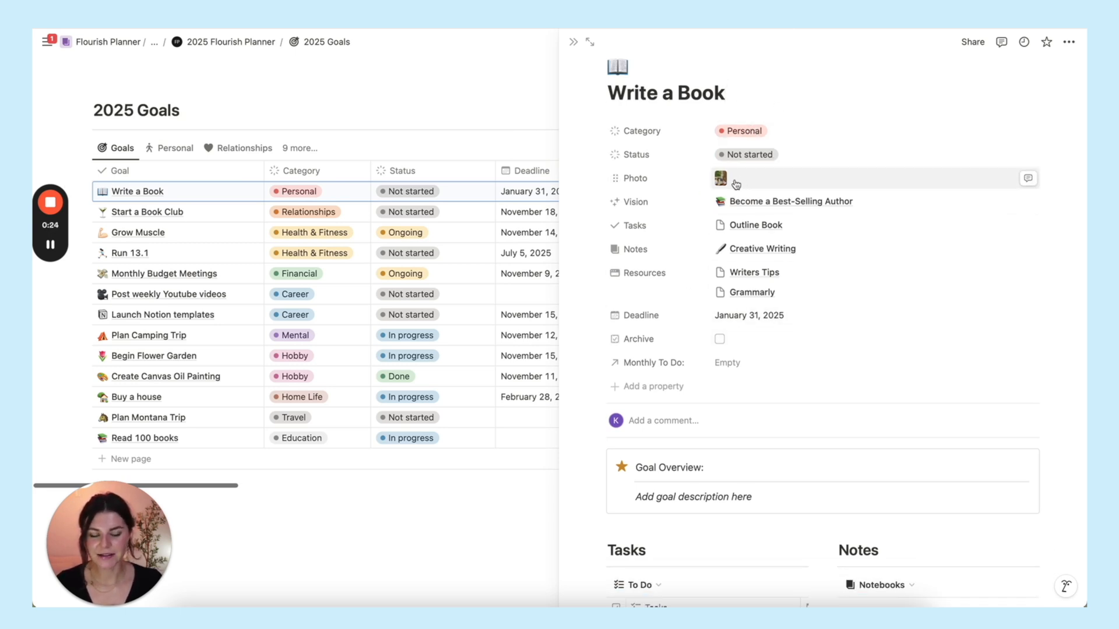
{"action": "scroll", "coordinate": [437, 263], "scroll_direction": "up", "scroll_amount": 5}
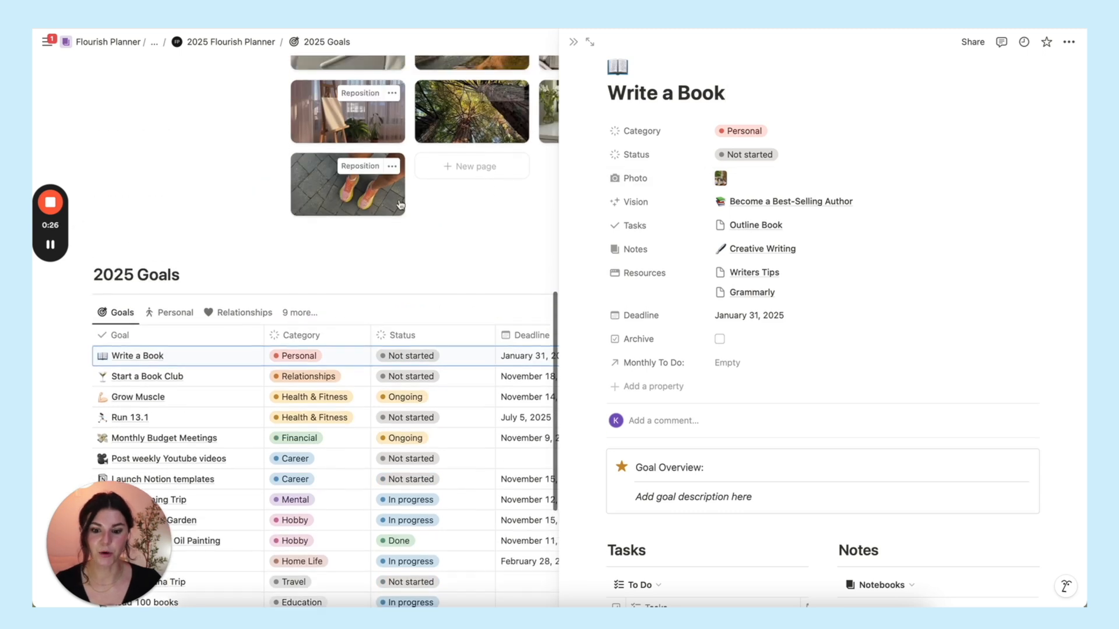
{"action": "scroll", "coordinate": [502, 124], "scroll_direction": "up", "scroll_amount": 3}
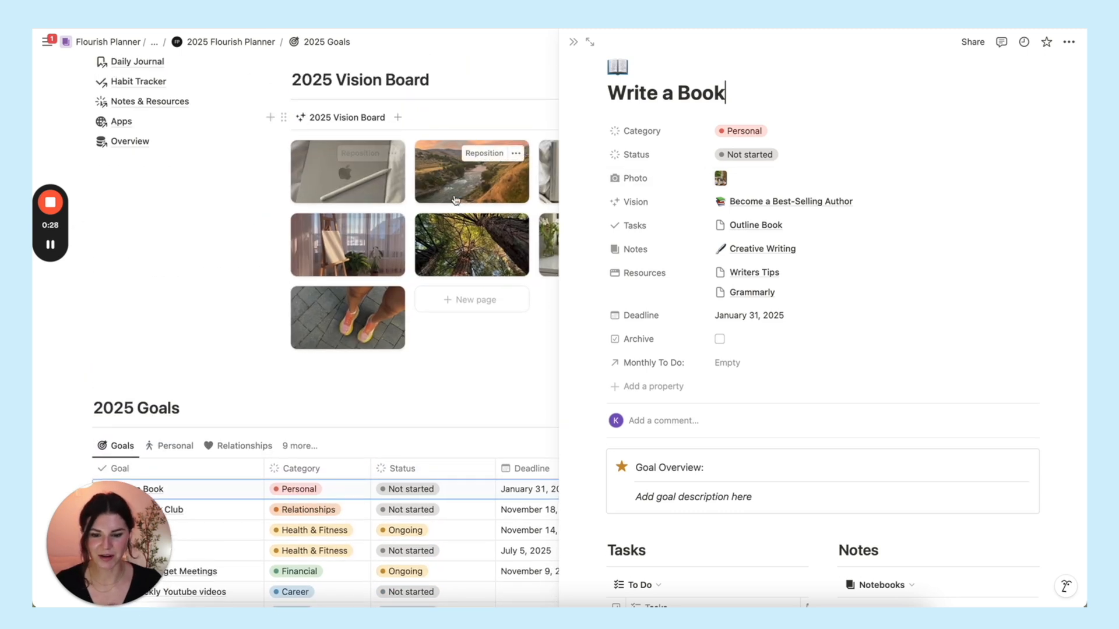
{"action": "scroll", "coordinate": [502, 175], "scroll_direction": "down", "scroll_amount": 5}
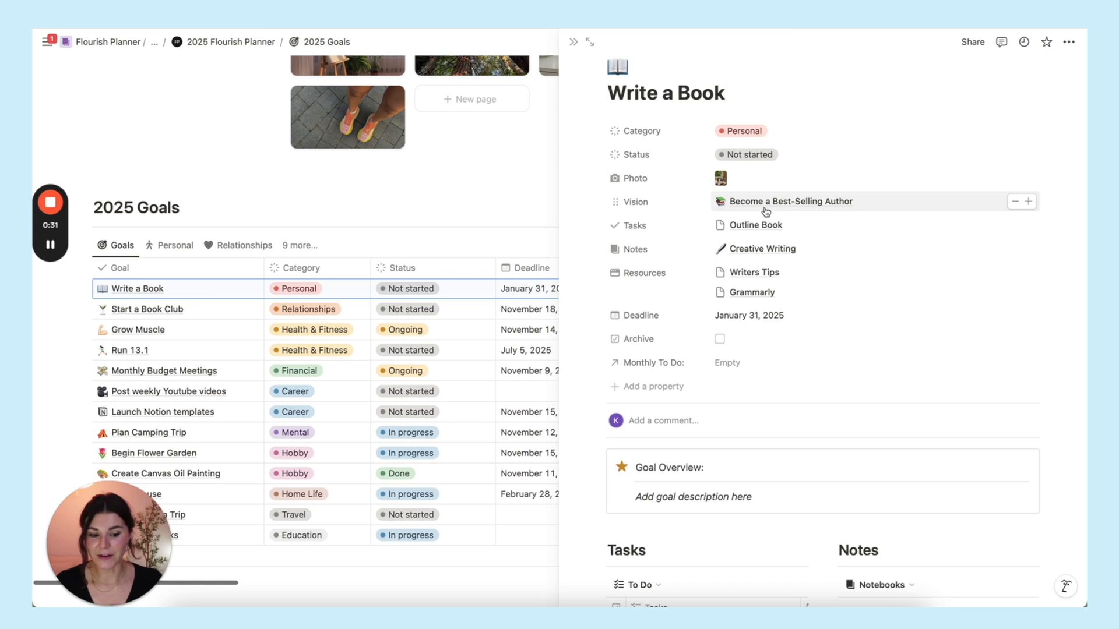
{"action": "left_click", "coordinate": [1014, 201]}
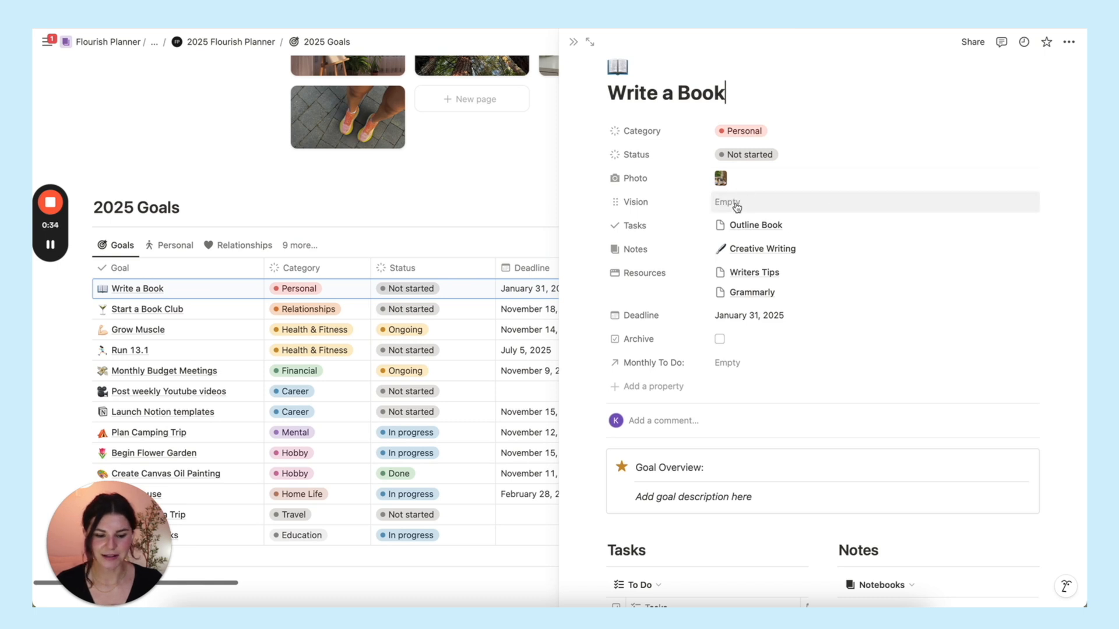
{"action": "left_click", "coordinate": [737, 205]}
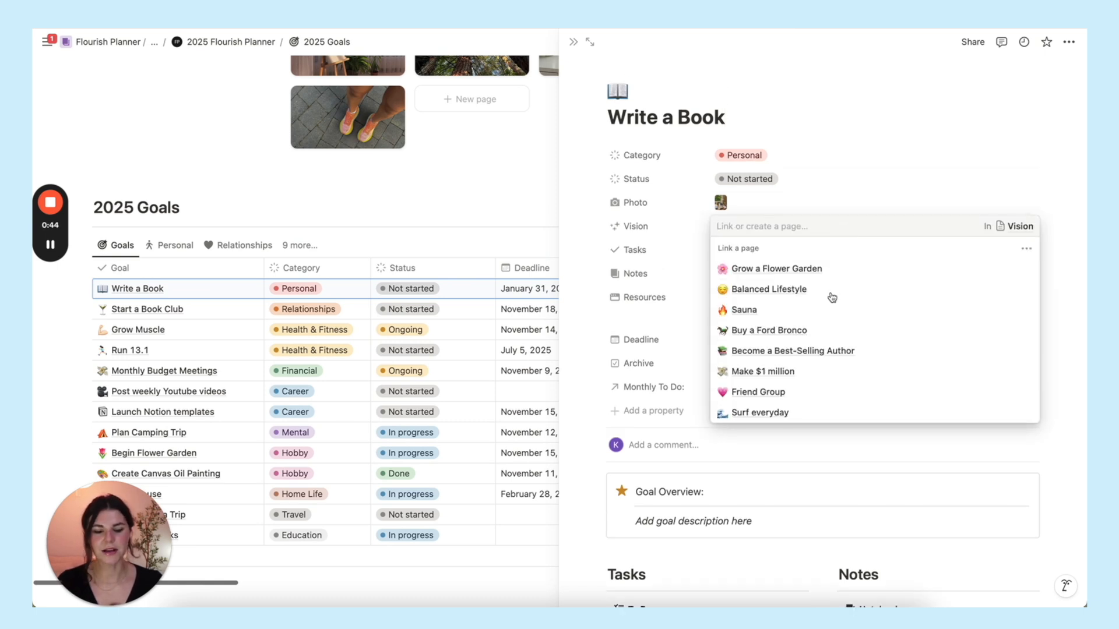
{"action": "scroll", "coordinate": [832, 297], "scroll_direction": "down", "scroll_amount": 3}
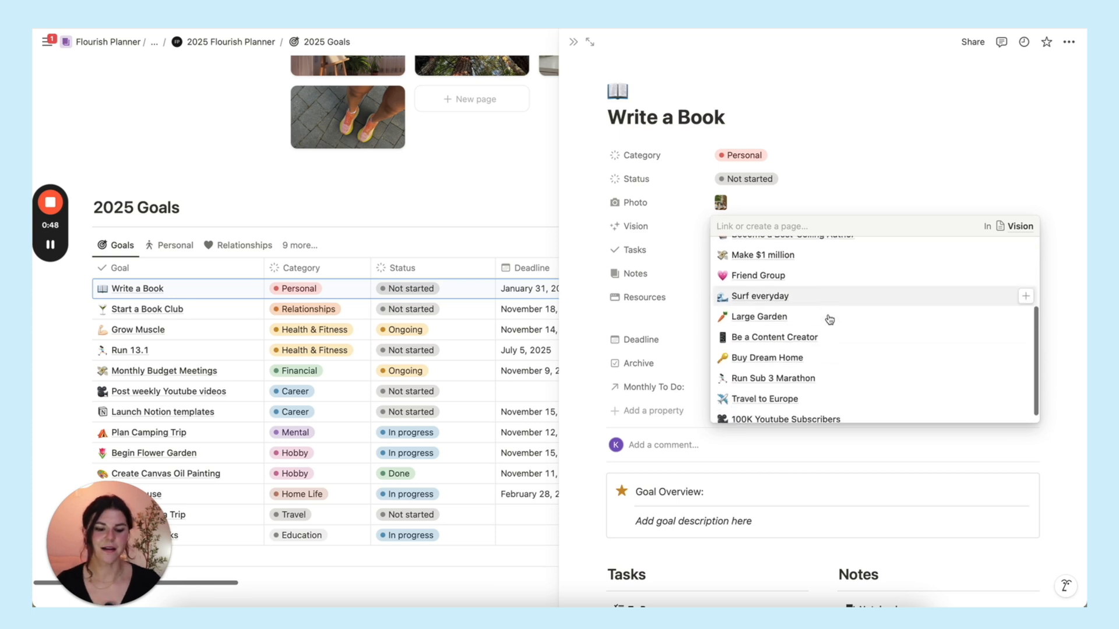
{"action": "scroll", "coordinate": [828, 320], "scroll_direction": "down", "scroll_amount": 1}
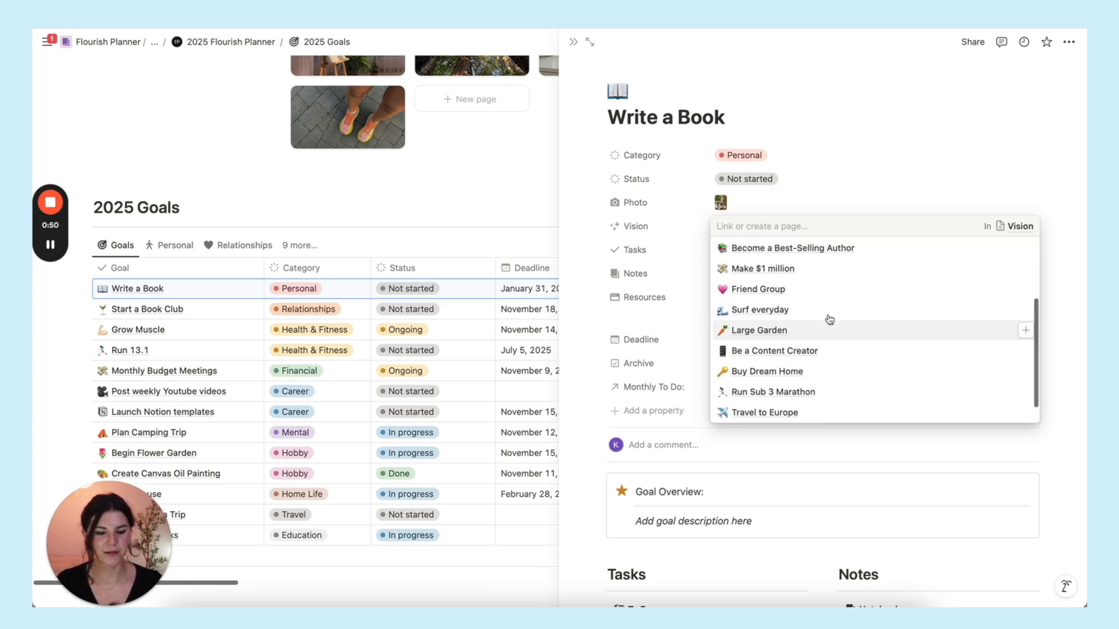
{"action": "scroll", "coordinate": [829, 319], "scroll_direction": "up", "scroll_amount": 2}
{"action": "scroll", "coordinate": [828, 320], "scroll_direction": "up", "scroll_amount": 2}
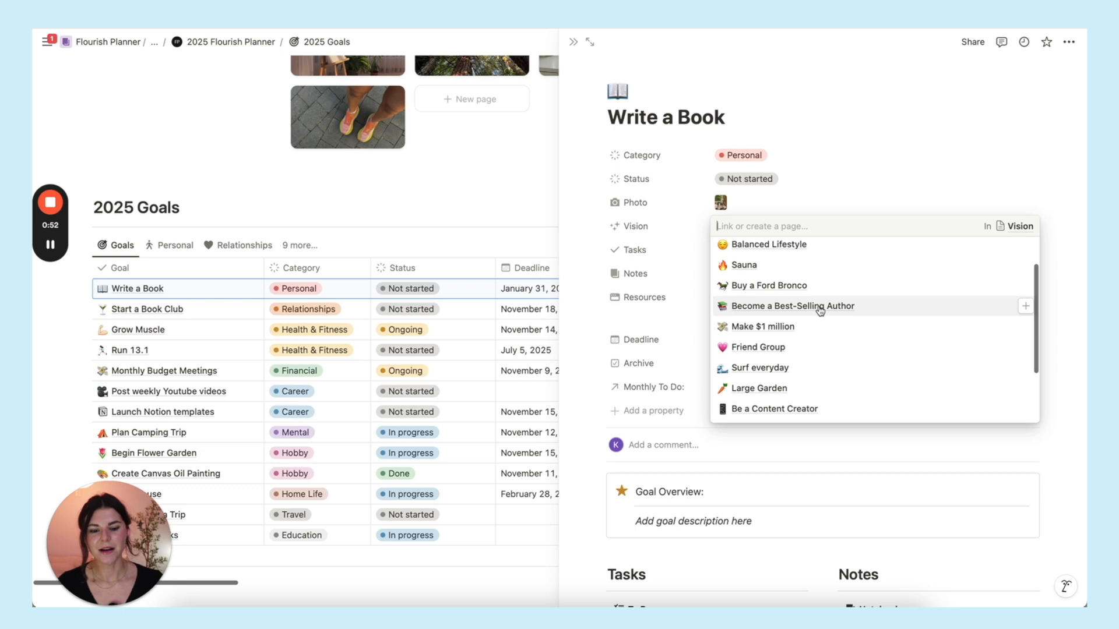
{"action": "left_click", "coordinate": [820, 308]}
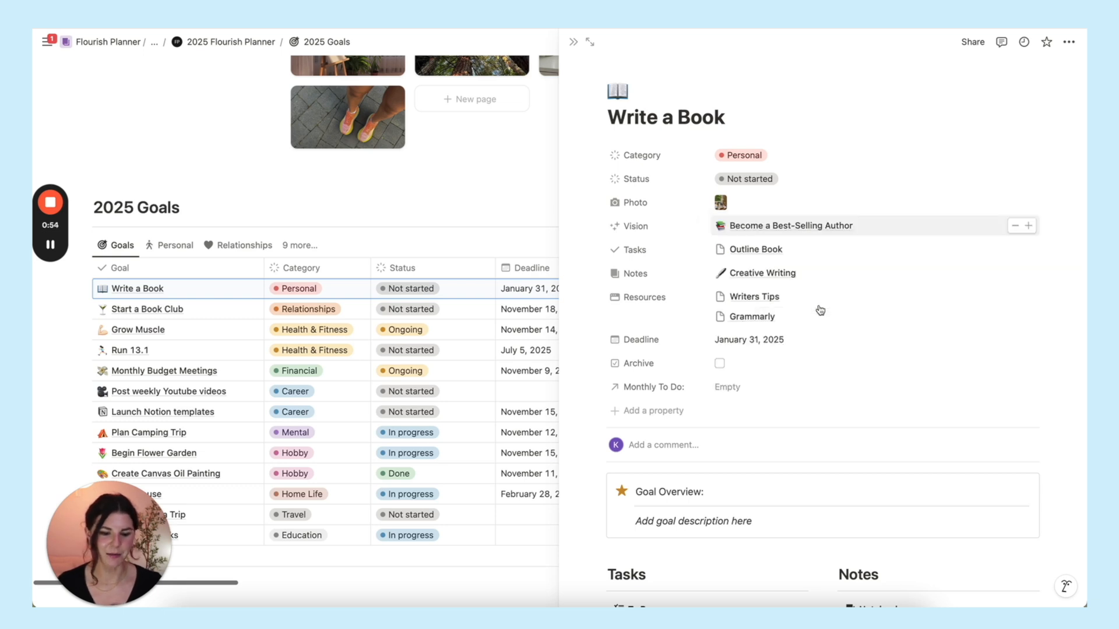
{"action": "mouse_move", "coordinate": [176, 186]}
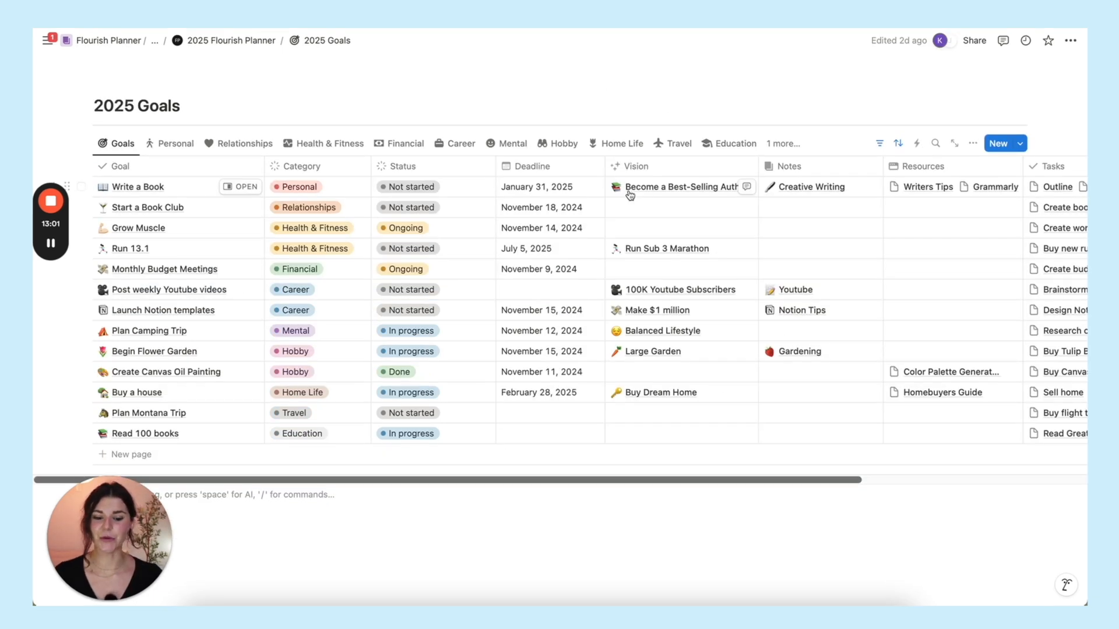
{"action": "left_click", "coordinate": [551, 186]}
{"action": "left_click", "coordinate": [462, 228]}
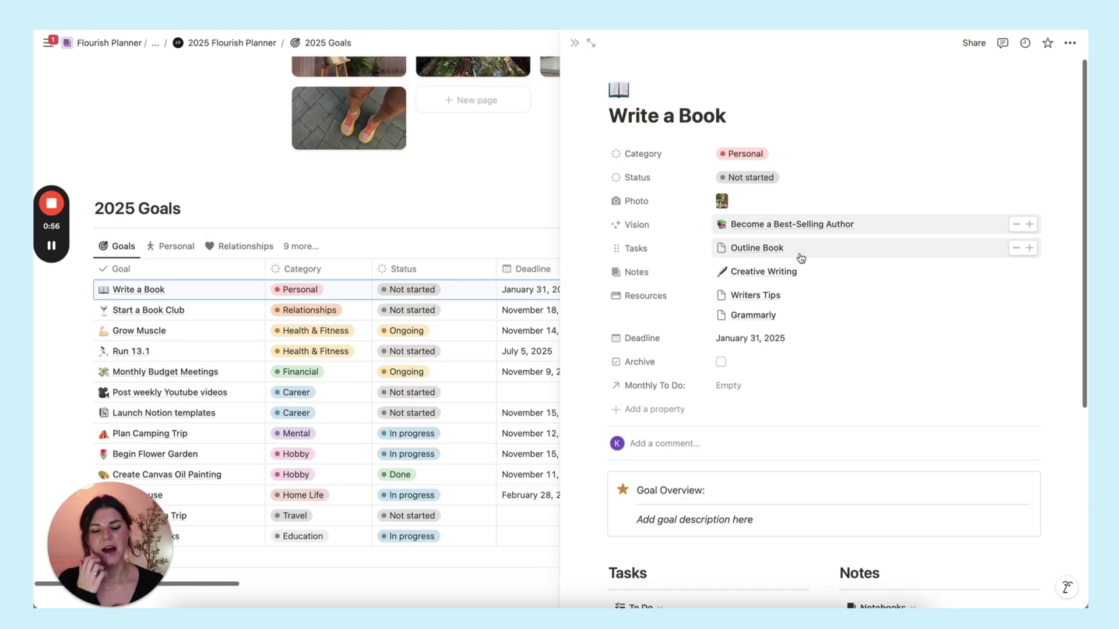
{"action": "scroll", "coordinate": [800, 258], "scroll_direction": "down", "scroll_amount": 2}
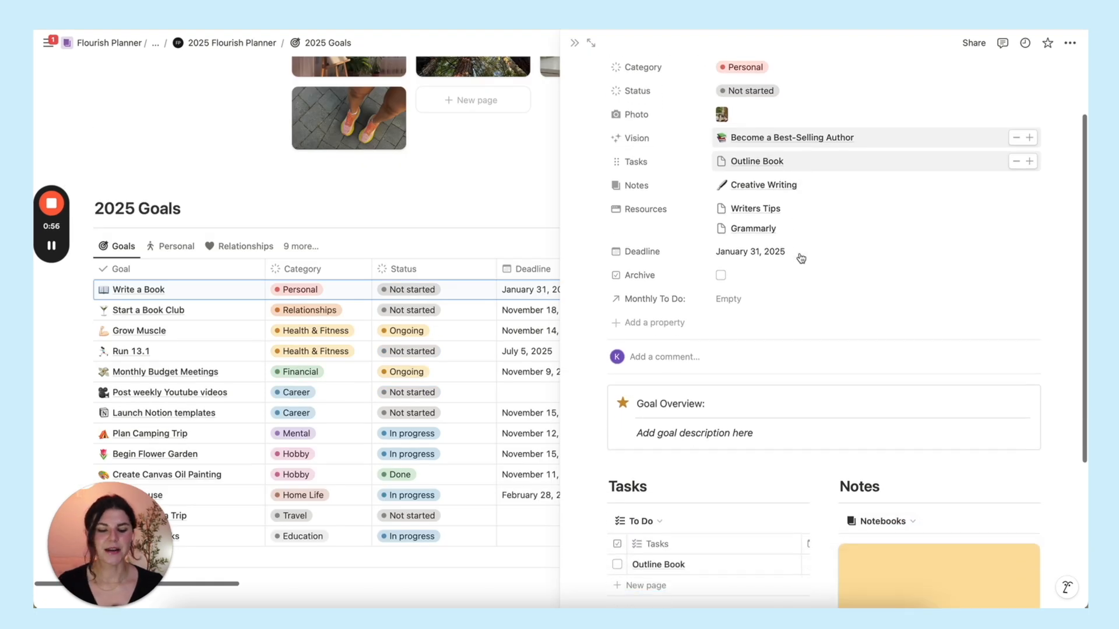
{"action": "scroll", "coordinate": [781, 183], "scroll_direction": "down", "scroll_amount": 1}
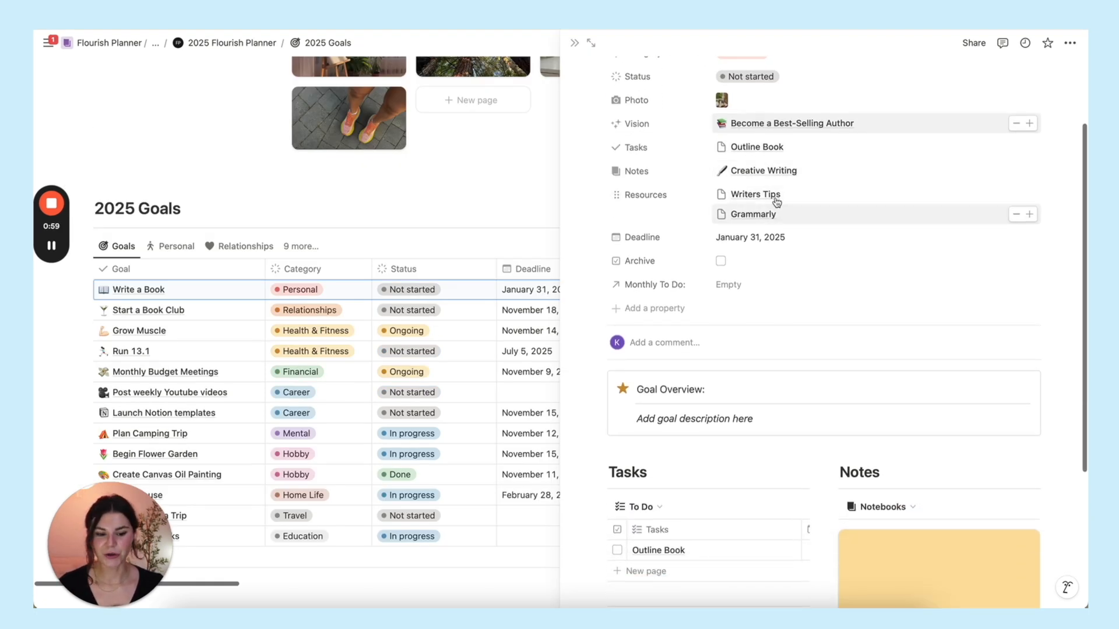
{"action": "scroll", "coordinate": [773, 203], "scroll_direction": "down", "scroll_amount": 2}
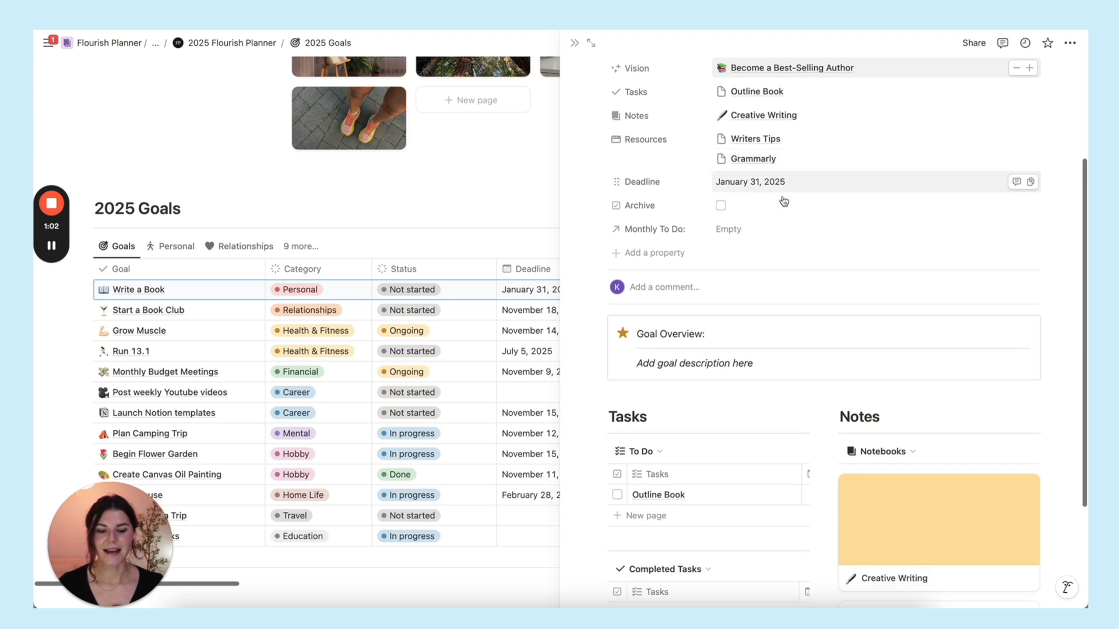
{"action": "scroll", "coordinate": [772, 185], "scroll_direction": "down", "scroll_amount": 4}
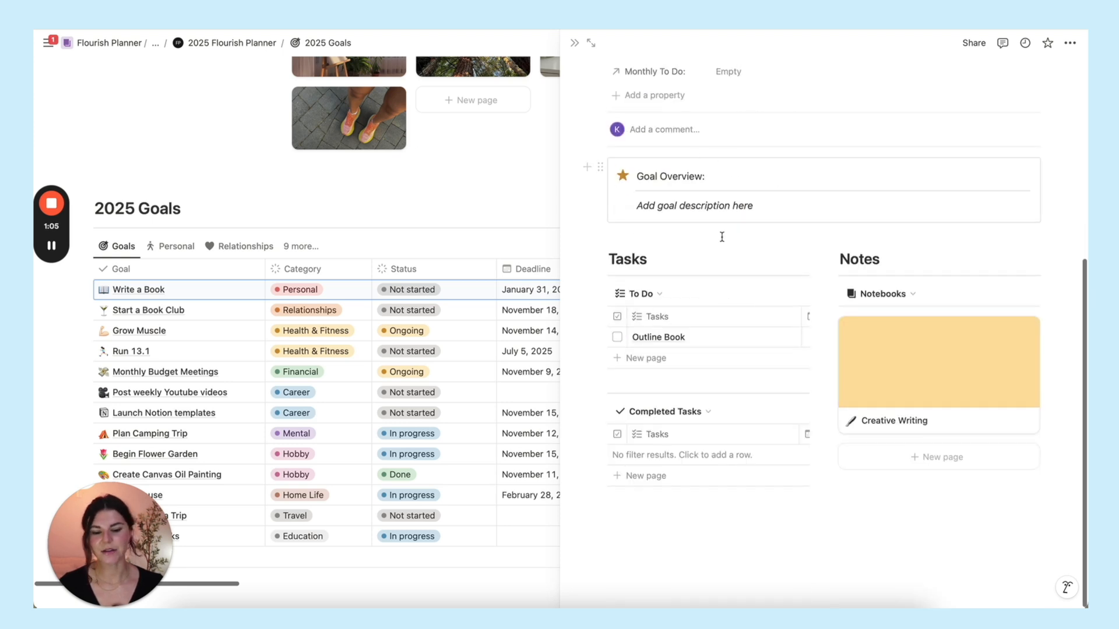
{"action": "left_click_drag", "start_coordinate": [757, 206], "coordinate": [658, 206]}
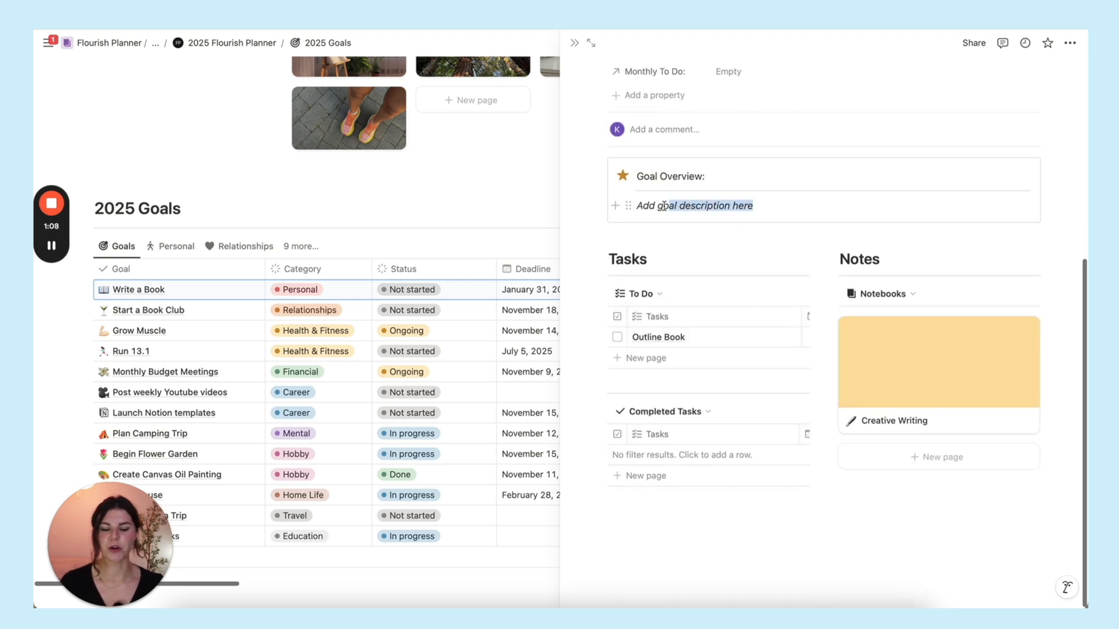
{"action": "left_click", "coordinate": [715, 206]}
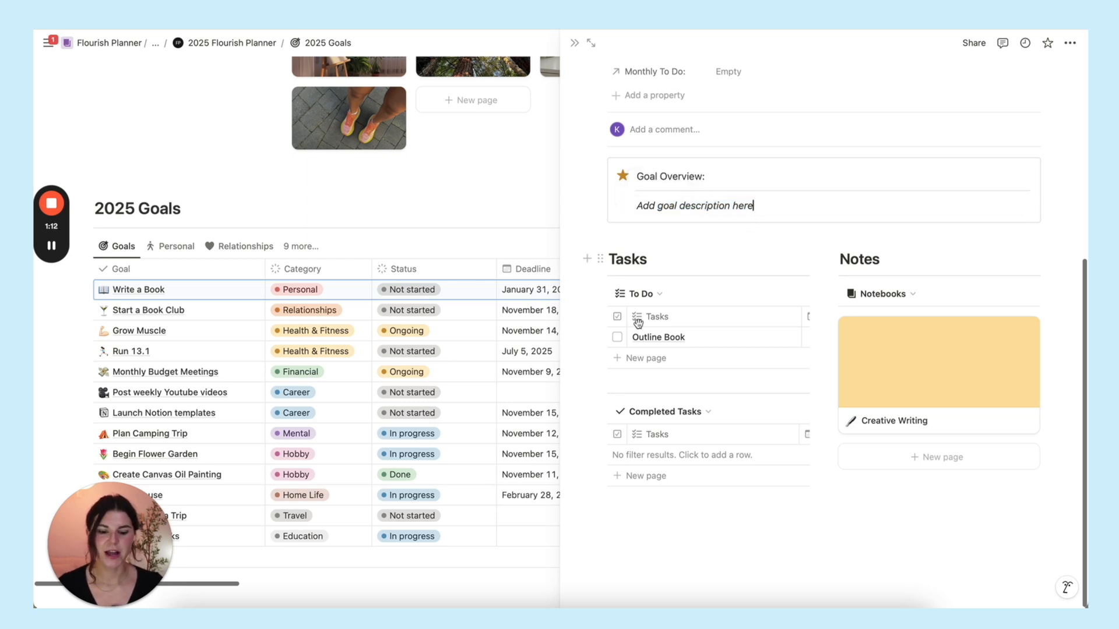
{"action": "mouse_move", "coordinate": [647, 358]}
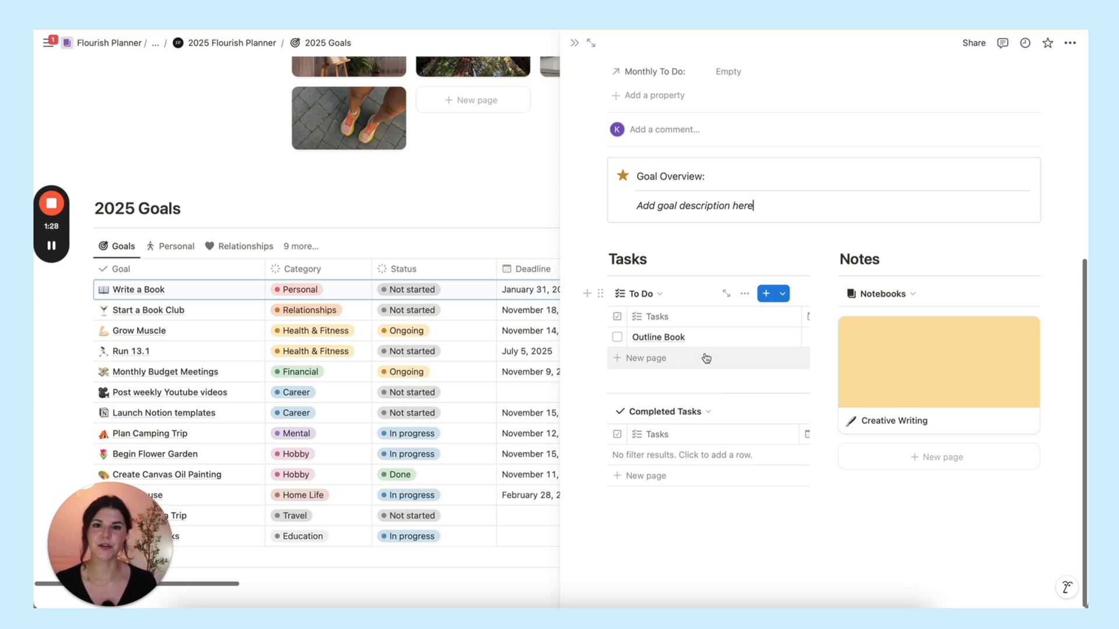
- Add a To Do task Draft 1 with due date March 1, 2025
{"action": "left_click", "coordinate": [651, 359]}
{"action": "type", "text": "Draft "}
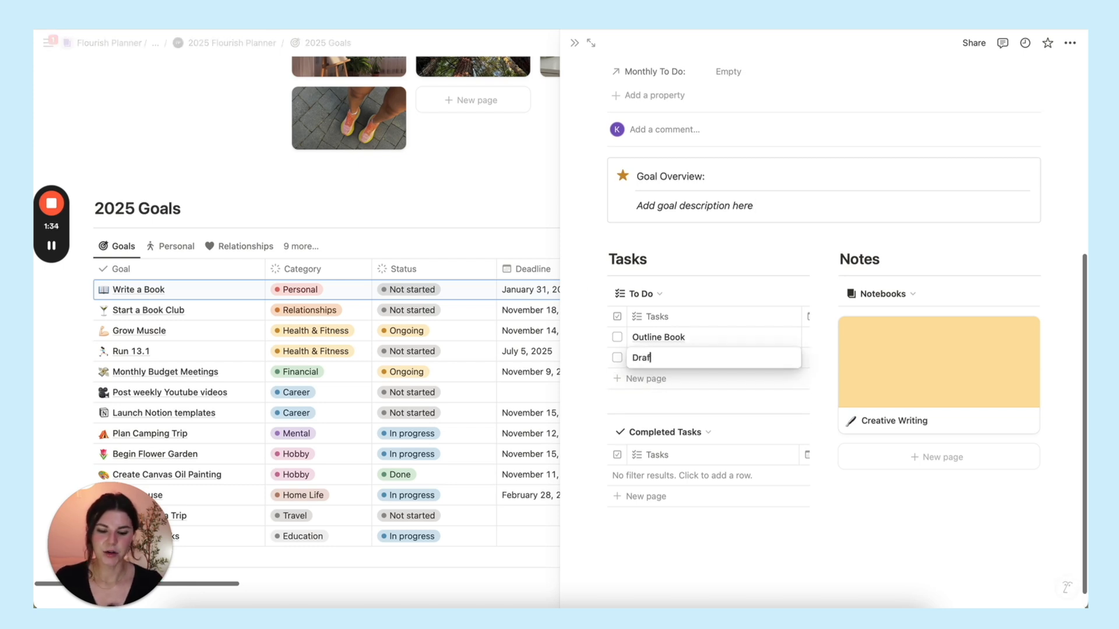
{"action": "type", "text": "E"}
{"action": "scroll", "coordinate": [682, 367], "scroll_direction": "up", "scroll_amount": 1}
{"action": "scroll", "coordinate": [681, 367], "scroll_direction": "right", "scroll_amount": 3}
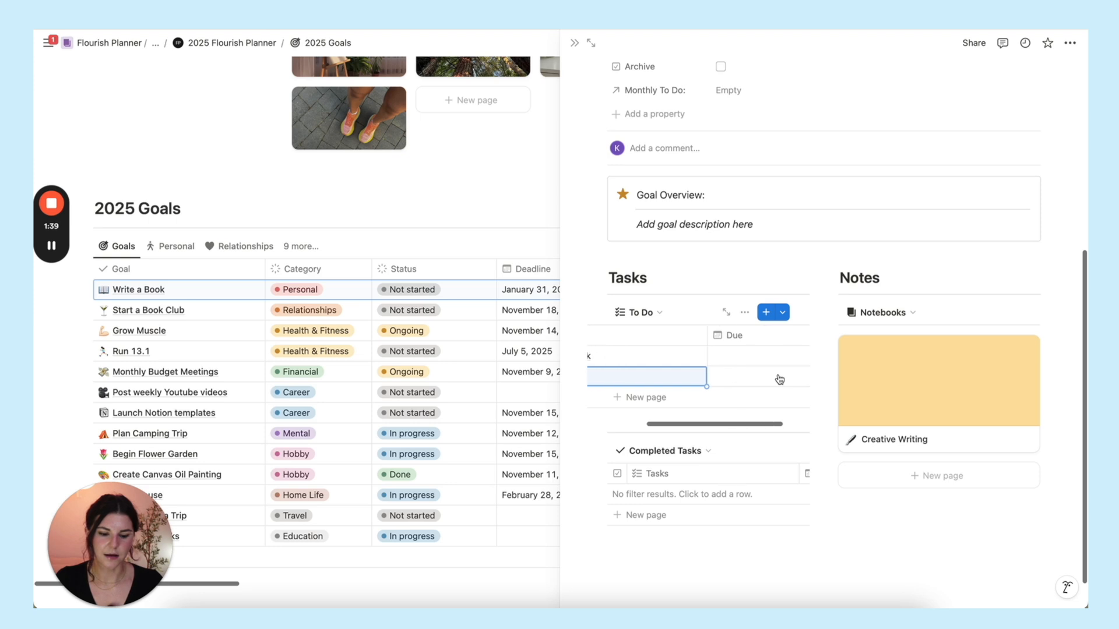
{"action": "left_click", "coordinate": [734, 377]}
{"action": "left_click", "coordinate": [849, 100]}
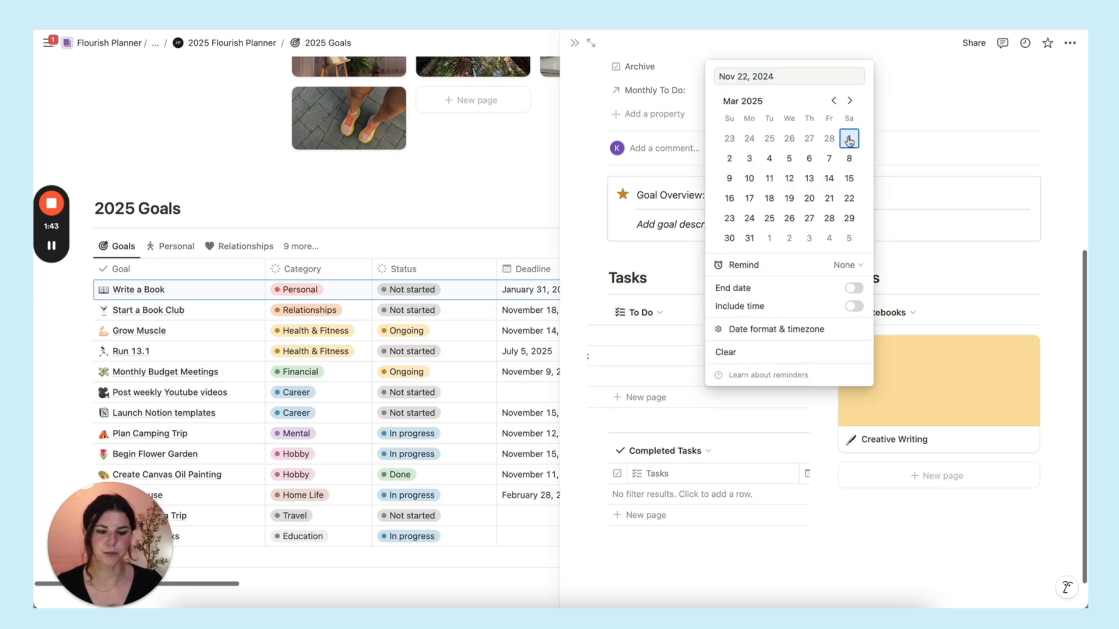
{"action": "left_click", "coordinate": [667, 369]}
{"action": "scroll", "coordinate": [682, 367], "scroll_direction": "left", "scroll_amount": 3}
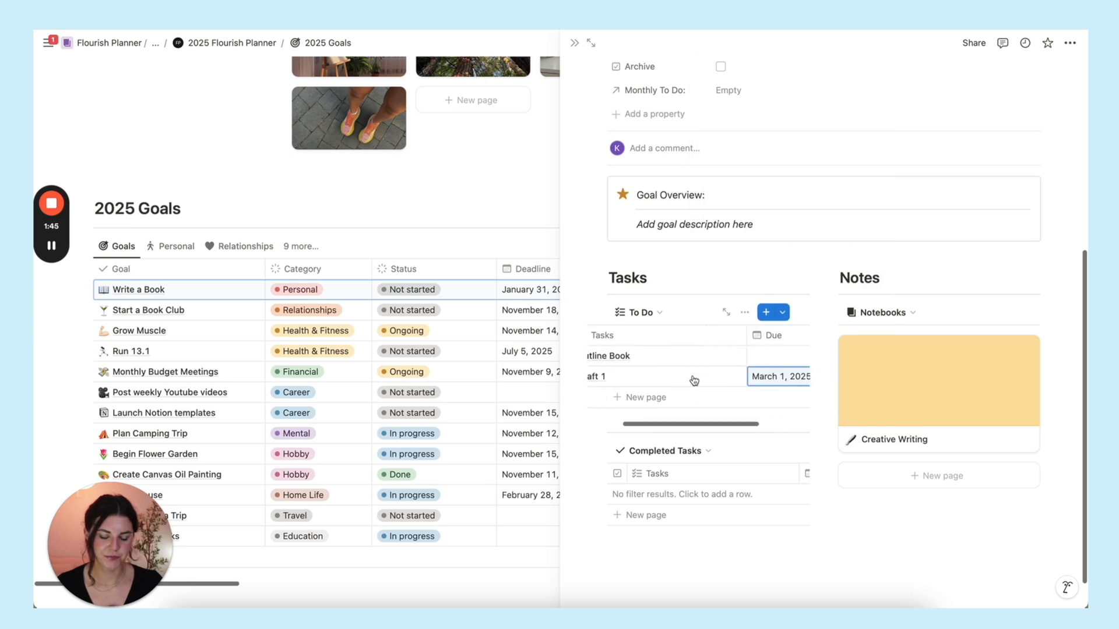
{"action": "scroll", "coordinate": [682, 367], "scroll_direction": "right", "scroll_amount": 3}
- Change Outline Book's due date to November 23, 2024
{"action": "left_click", "coordinate": [713, 356]}
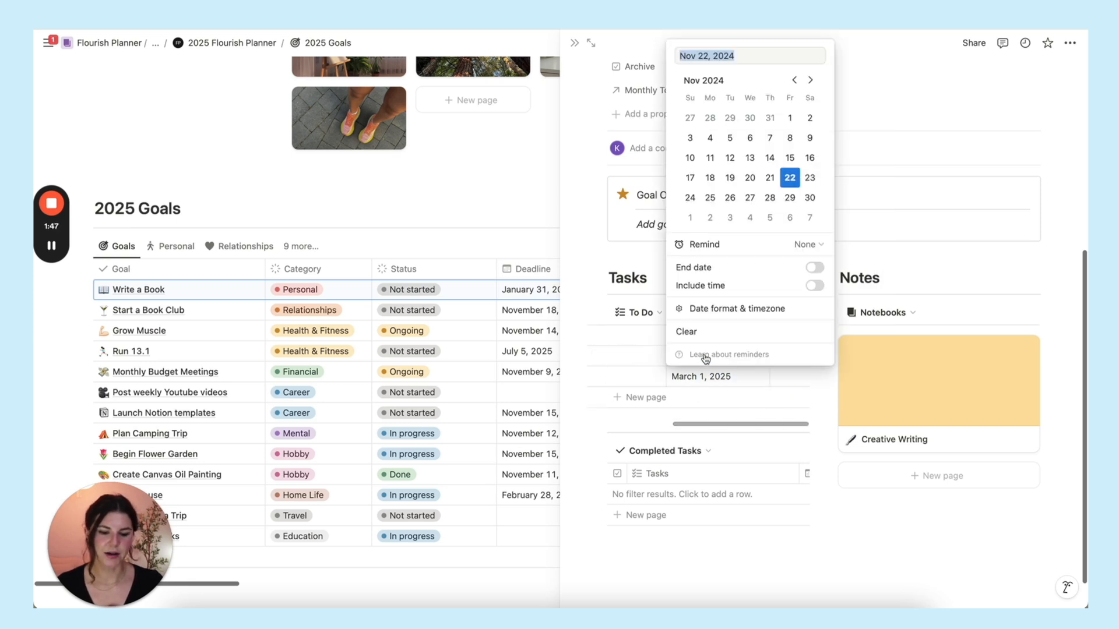
{"action": "left_click", "coordinate": [810, 178]}
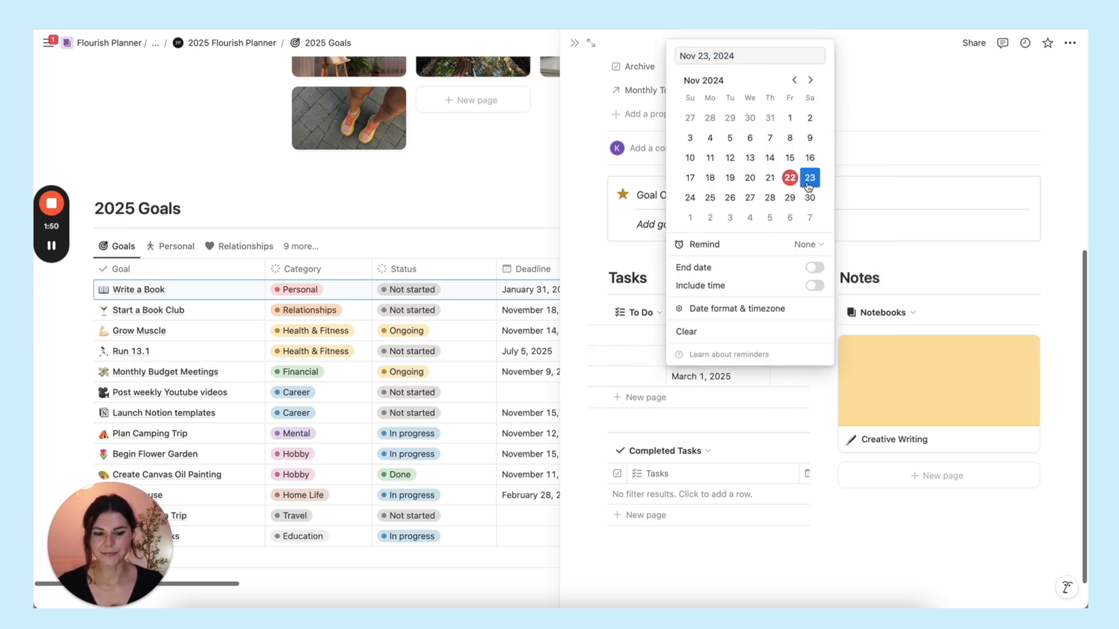
{"action": "left_click", "coordinate": [699, 416]}
{"action": "scroll", "coordinate": [690, 384], "scroll_direction": "left", "scroll_amount": 3}
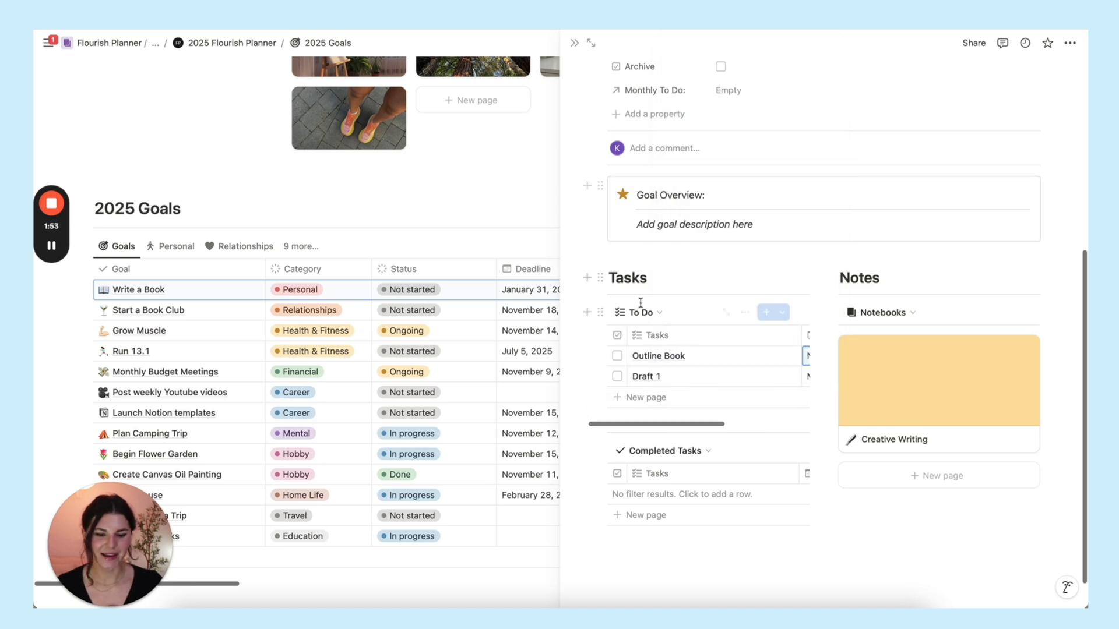
{"action": "scroll", "coordinate": [673, 411], "scroll_direction": "up", "scroll_amount": 2}
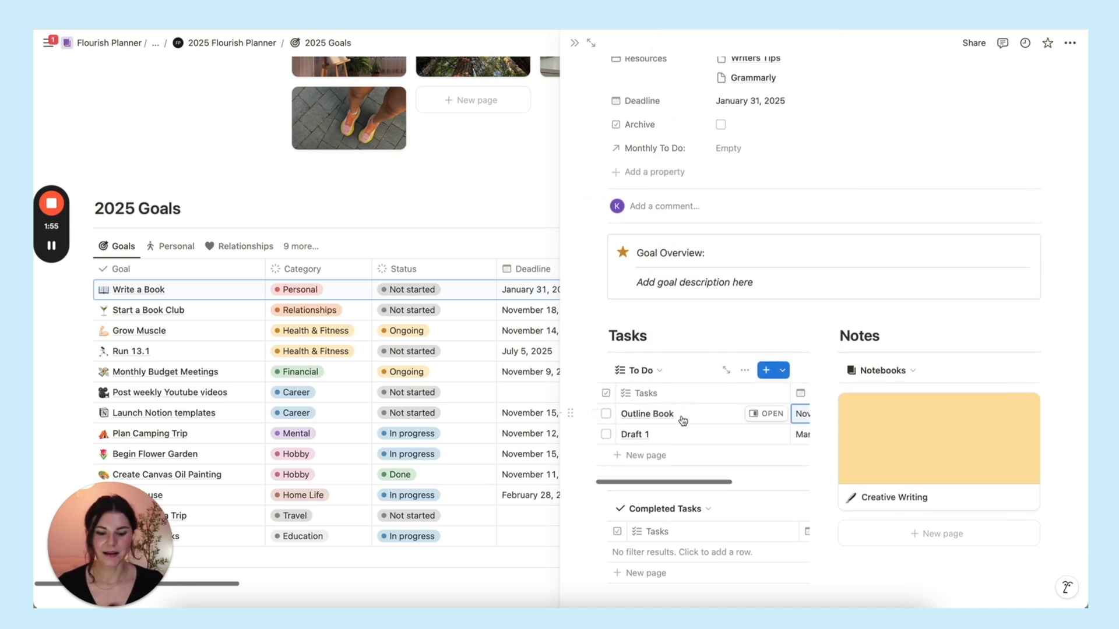
{"action": "scroll", "coordinate": [670, 418], "scroll_direction": "up", "scroll_amount": 4}
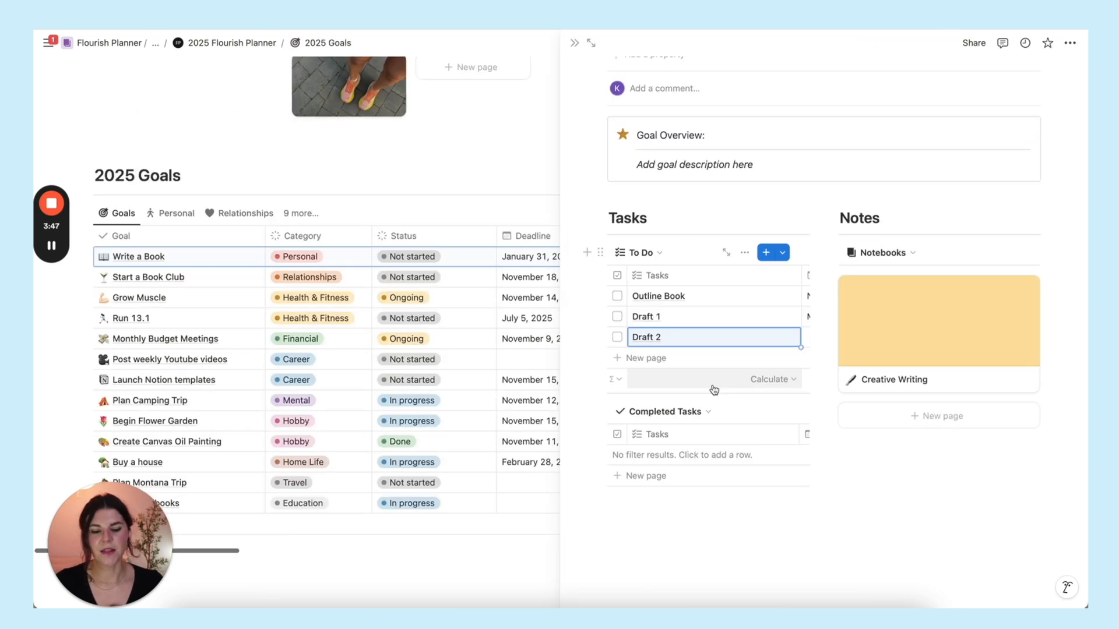
- Tick Outline Book as done so it moves to Completed Tasks
{"action": "left_click", "coordinate": [618, 296]}
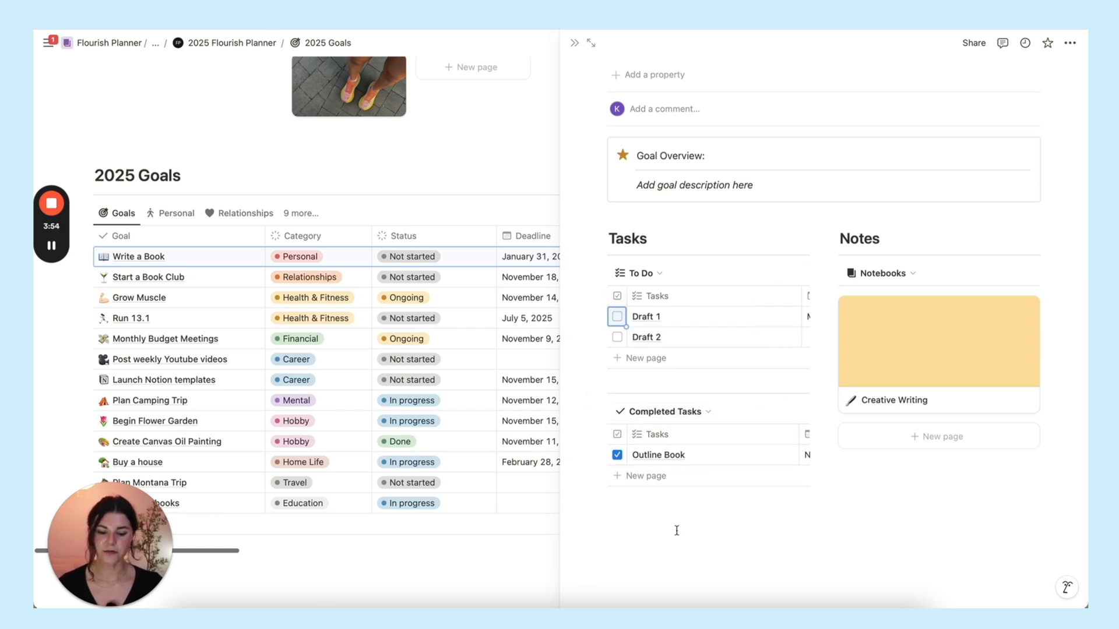
{"action": "scroll", "coordinate": [675, 531], "scroll_direction": "up", "scroll_amount": 1}
{"action": "scroll", "coordinate": [676, 532], "scroll_direction": "down", "scroll_amount": 1}
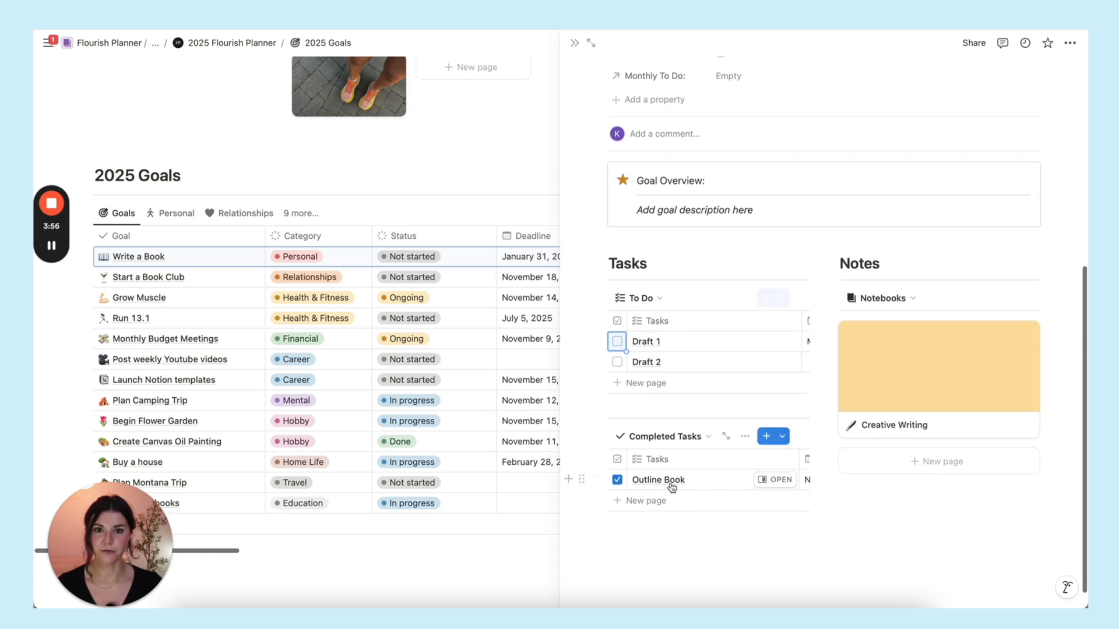
{"action": "mouse_move", "coordinate": [677, 341]}
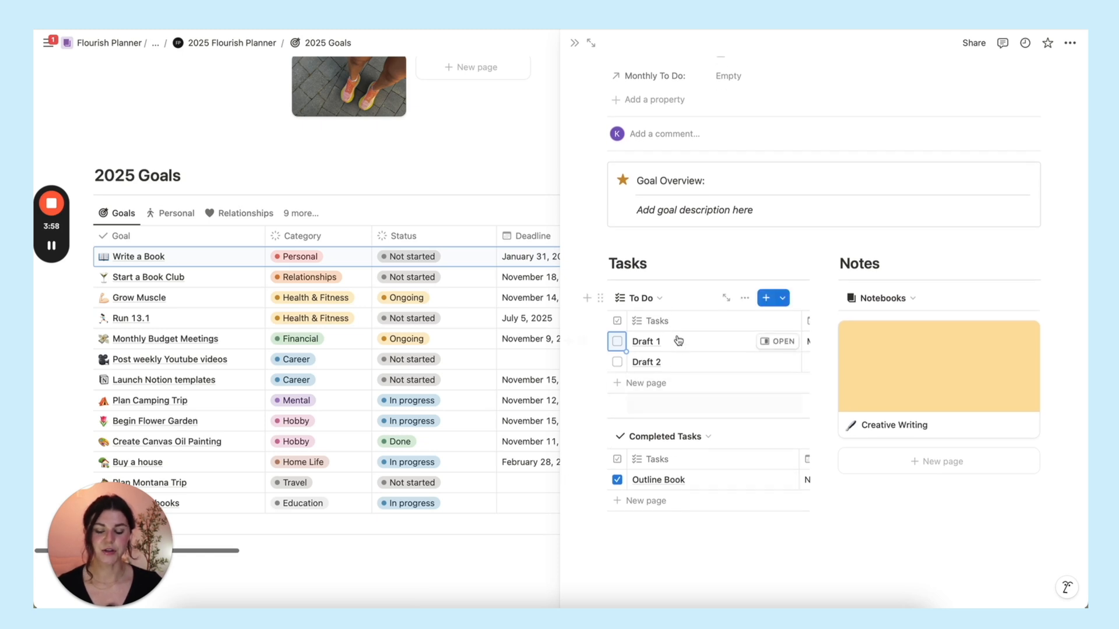
{"action": "scroll", "coordinate": [686, 403], "scroll_direction": "up", "scroll_amount": 2}
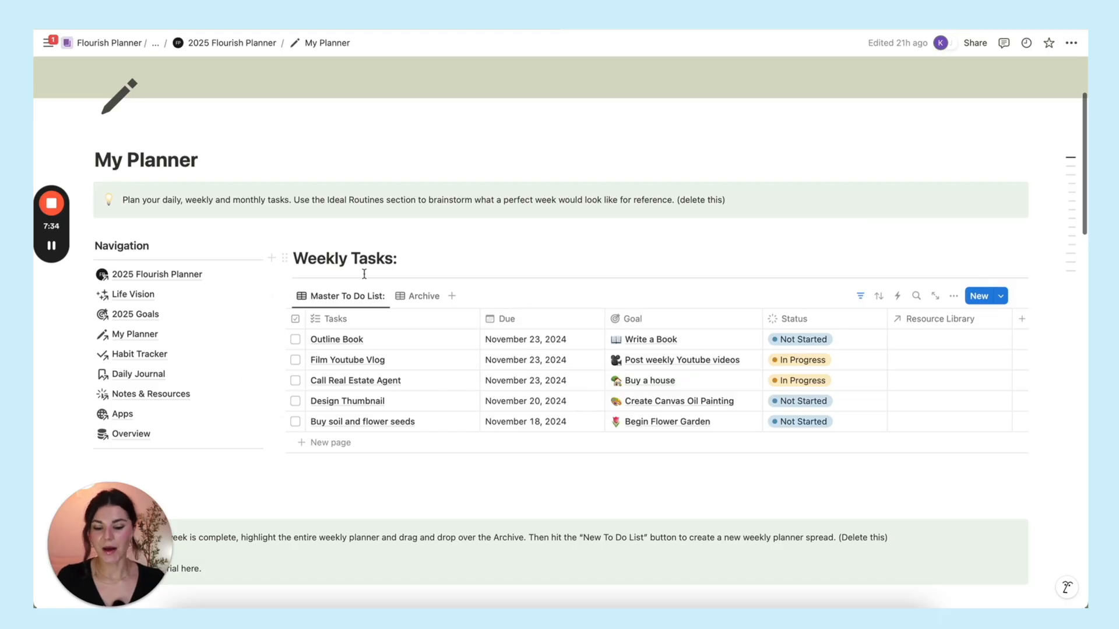
{"action": "scroll", "coordinate": [455, 262], "scroll_direction": "down", "scroll_amount": 1}
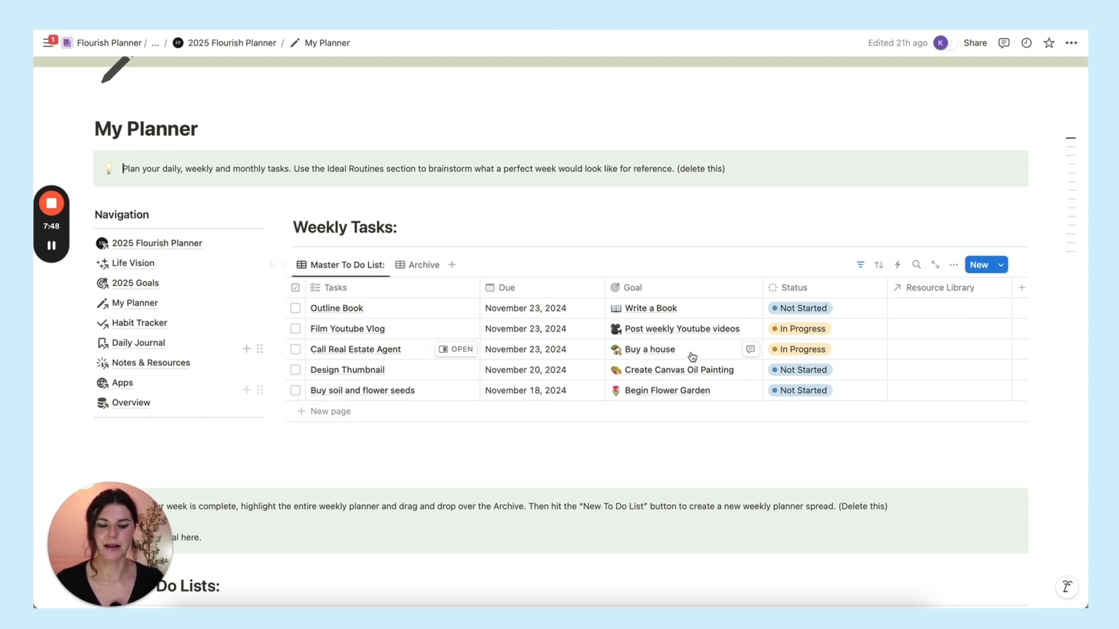
{"action": "scroll", "coordinate": [611, 367], "scroll_direction": "down", "scroll_amount": 1}
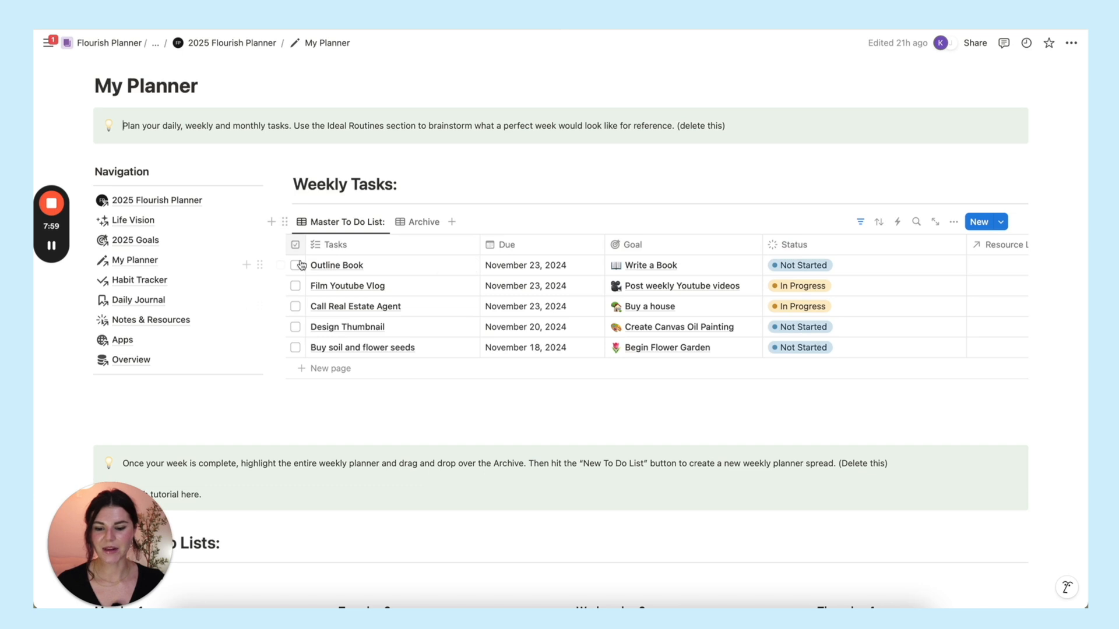
{"action": "left_click", "coordinate": [295, 265]}
{"action": "left_click", "coordinate": [418, 223]}
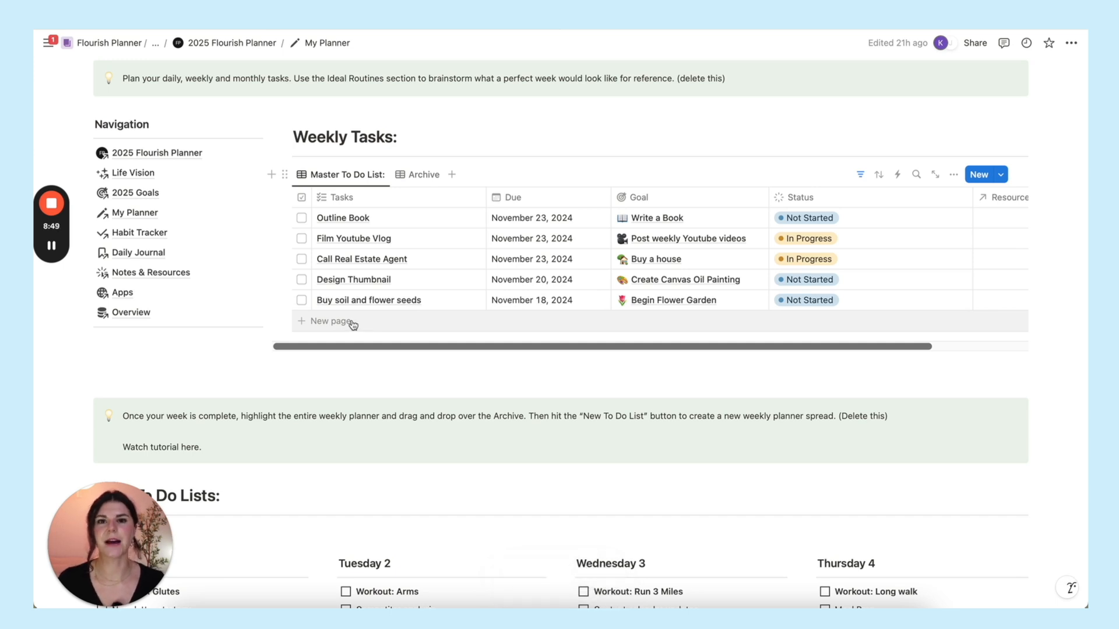
- Add weekly task World building Brainstorm due November 23, 2024
{"action": "left_click", "coordinate": [351, 323]}
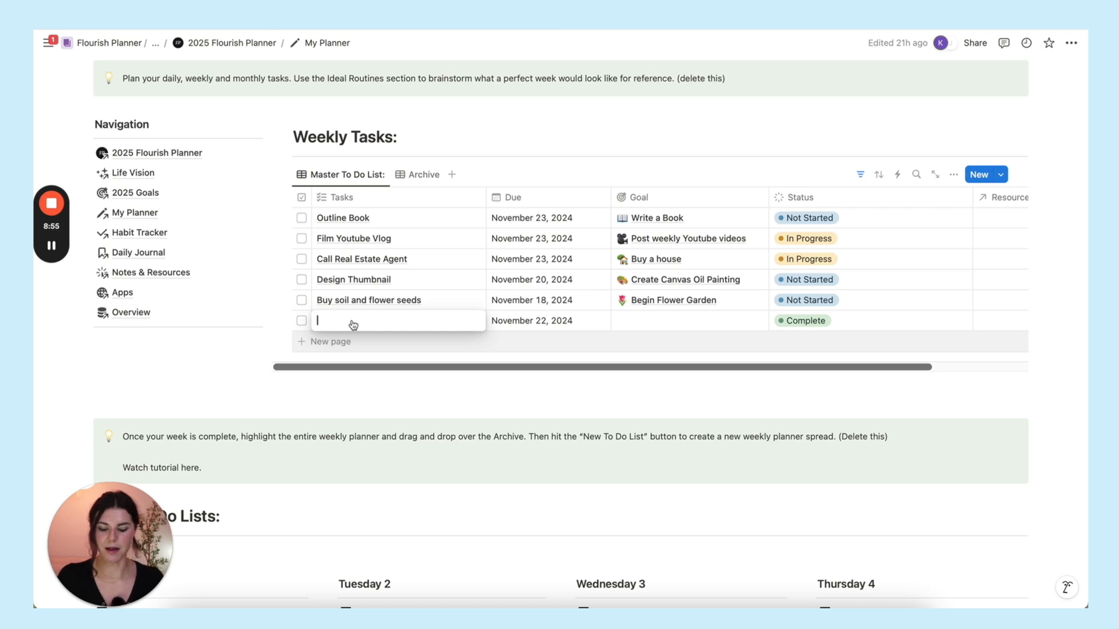
{"action": "type", "text": "World building Brainstorm"}
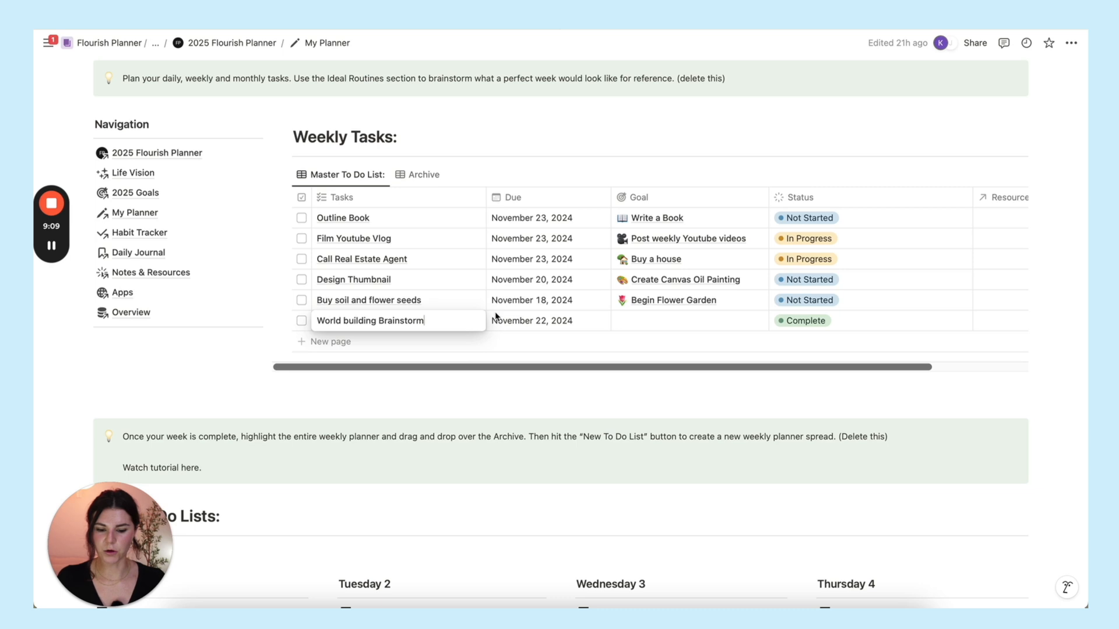
{"action": "left_click", "coordinate": [525, 321]}
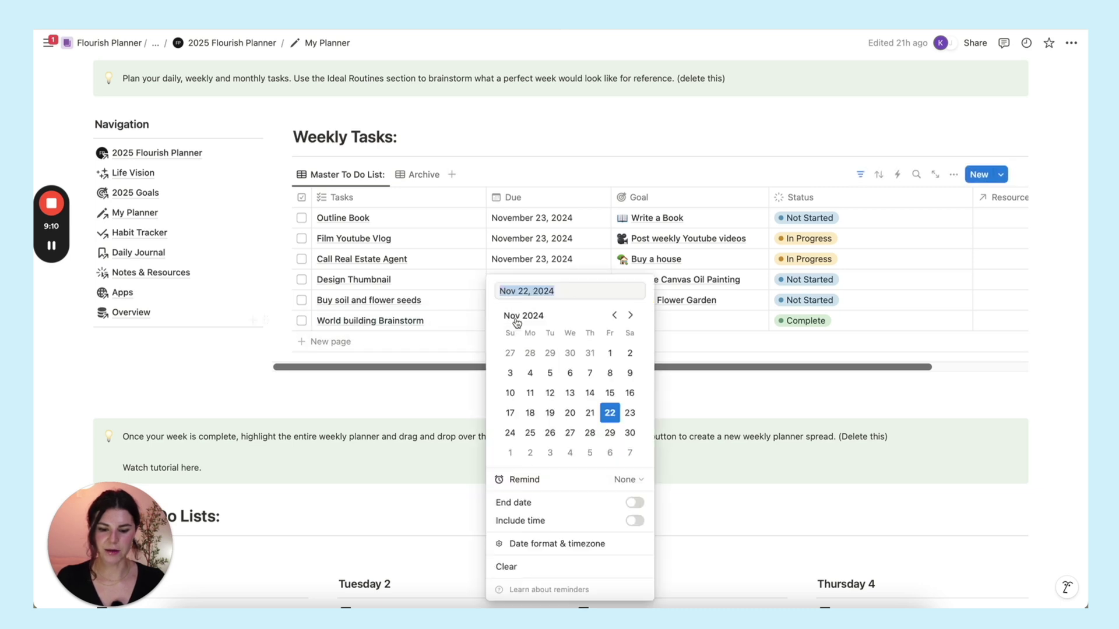
{"action": "left_click", "coordinate": [630, 412]}
{"action": "left_click", "coordinate": [675, 346]}
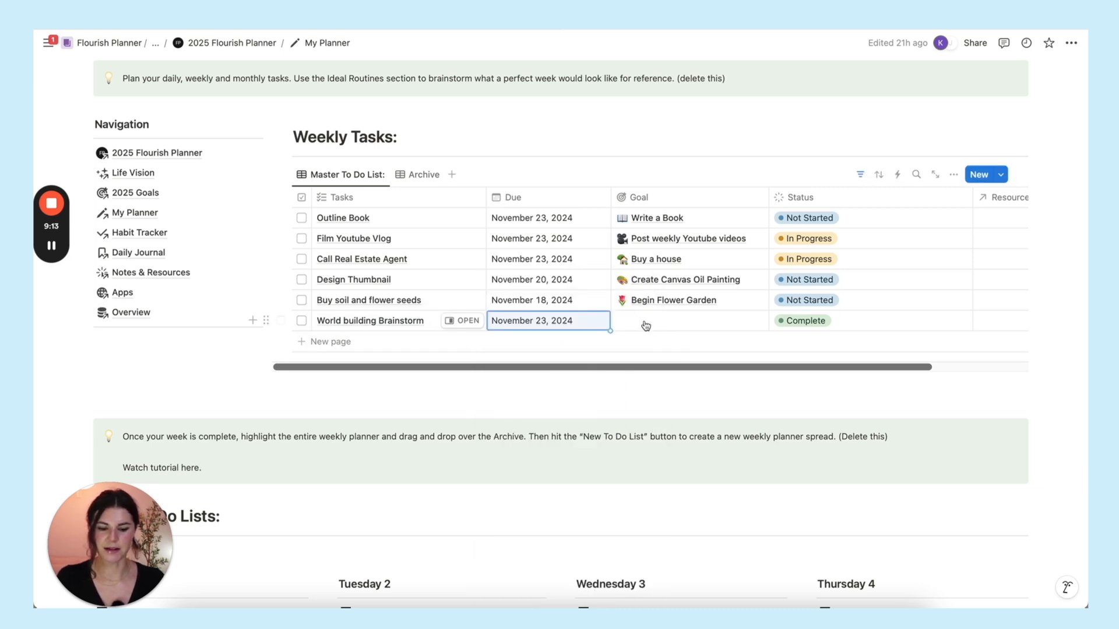
- Link the task to the Write a Book goal and set its status to Not Started
{"action": "left_click", "coordinate": [645, 325]}
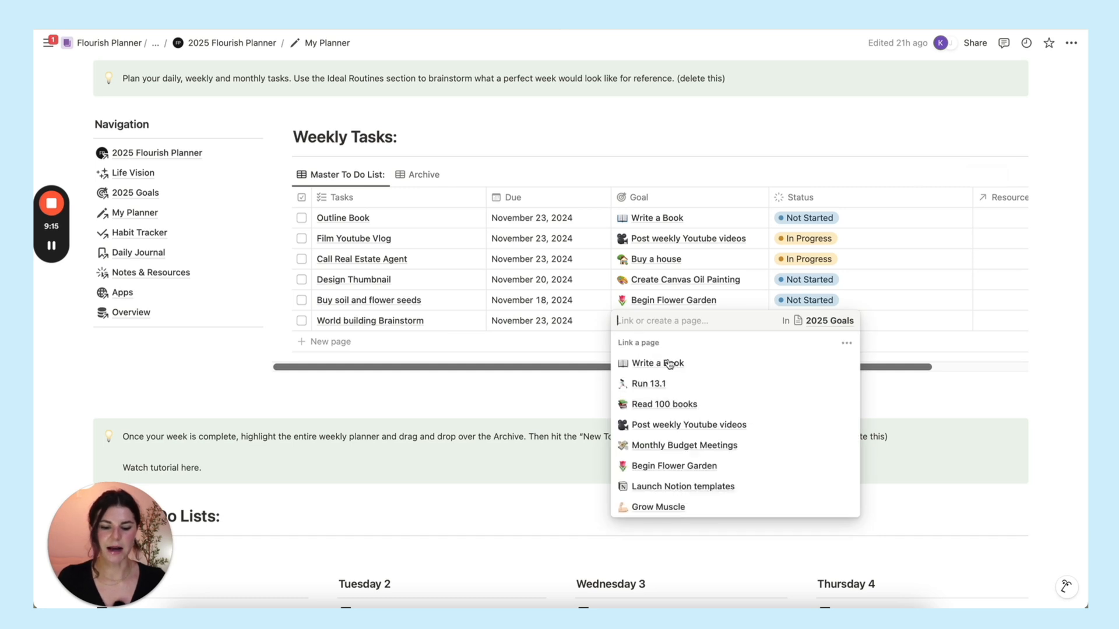
{"action": "left_click", "coordinate": [668, 364]}
{"action": "left_click", "coordinate": [804, 321]}
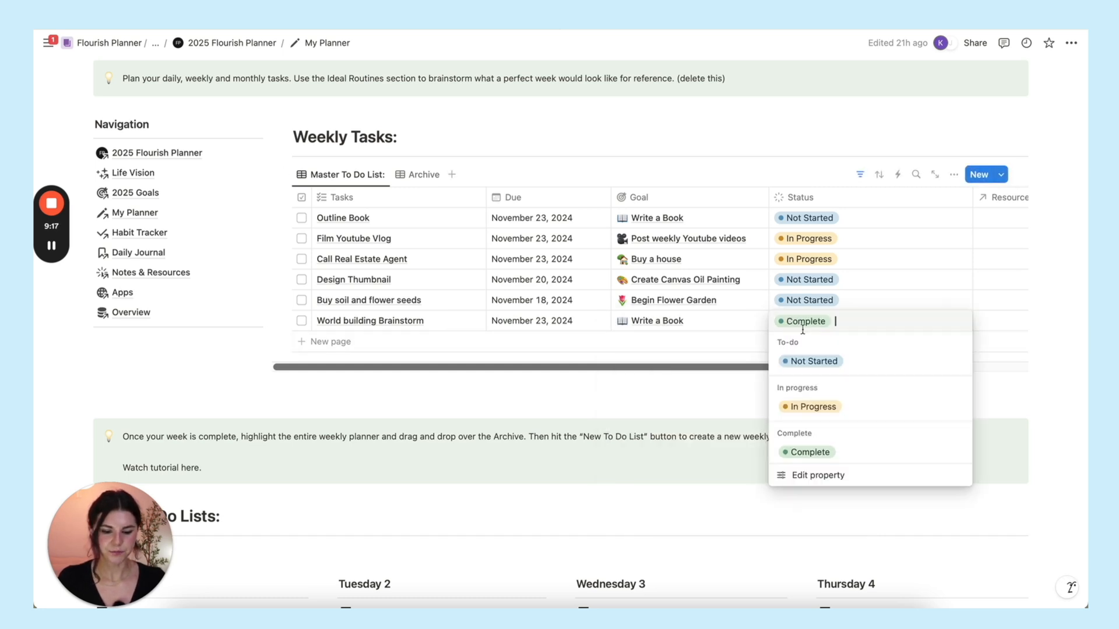
{"action": "left_click", "coordinate": [809, 360]}
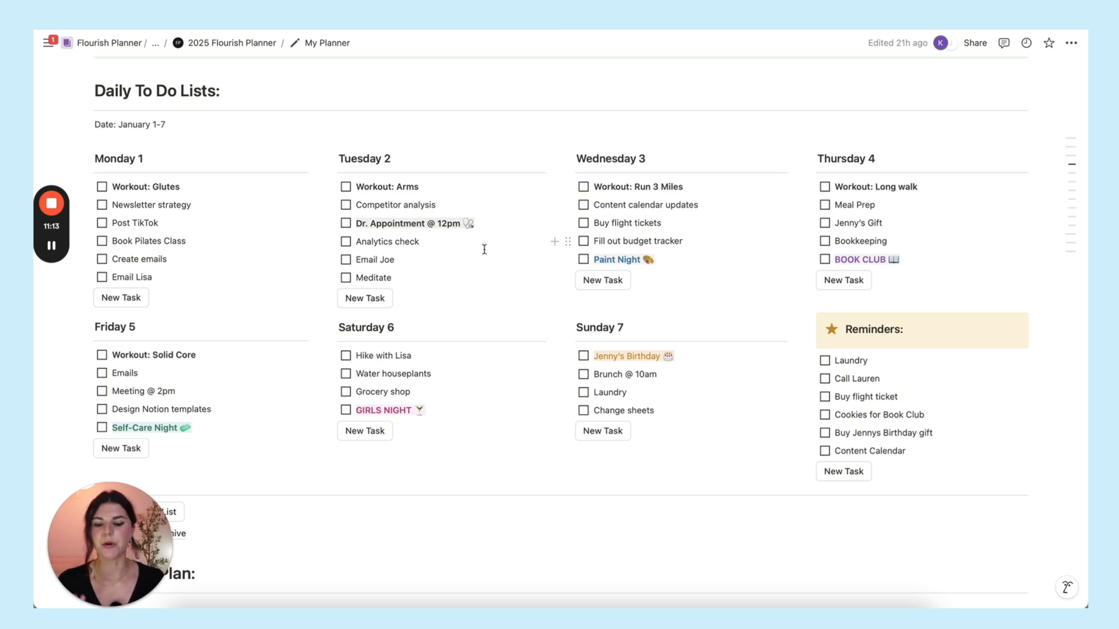
{"action": "scroll", "coordinate": [195, 194], "scroll_direction": "up", "scroll_amount": 1}
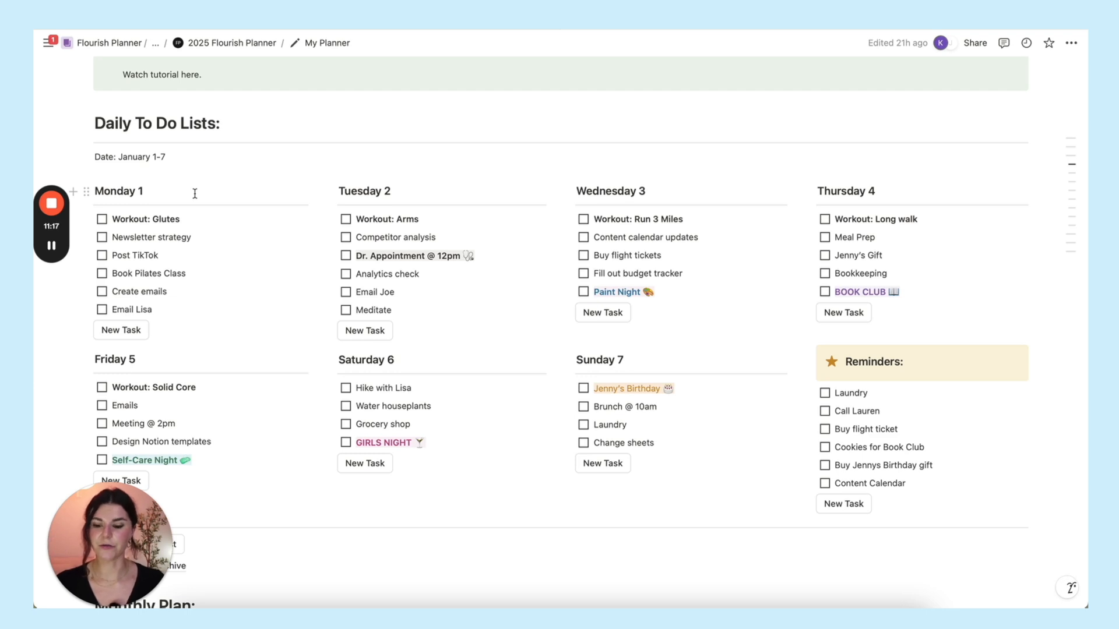
{"action": "scroll", "coordinate": [194, 193], "scroll_direction": "up", "scroll_amount": 5}
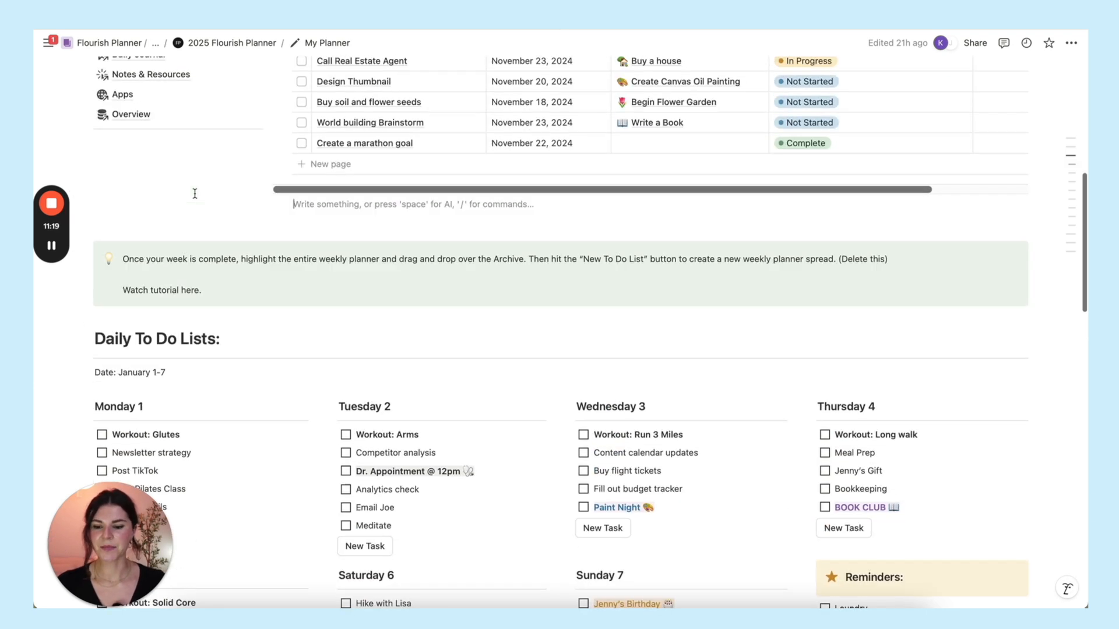
{"action": "scroll", "coordinate": [195, 193], "scroll_direction": "up", "scroll_amount": 2}
{"action": "scroll", "coordinate": [428, 163], "scroll_direction": "up", "scroll_amount": 2}
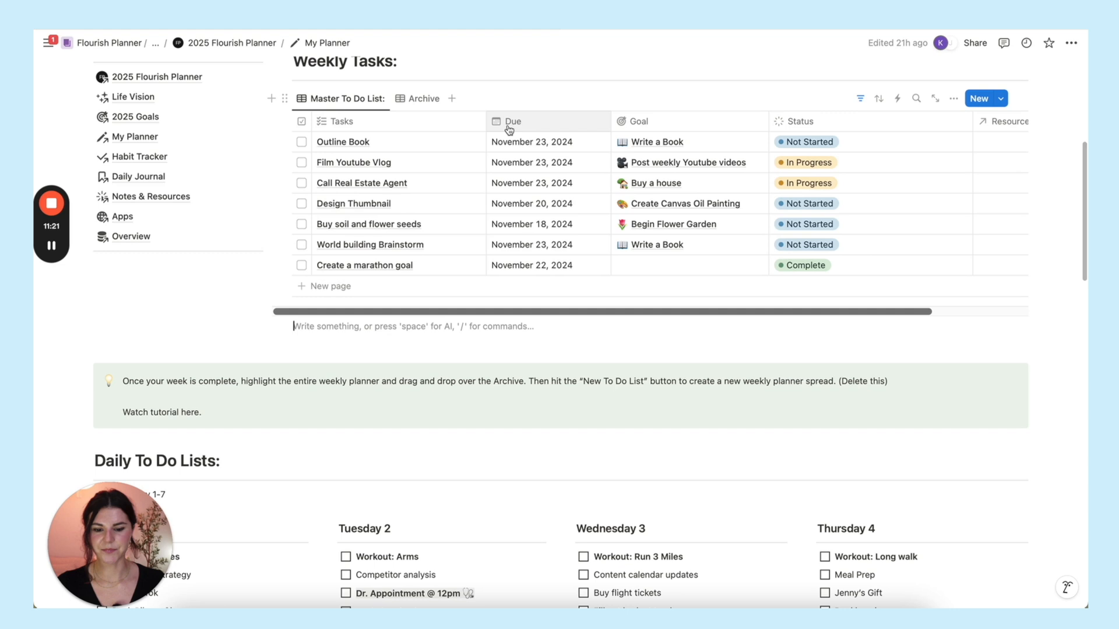
{"action": "scroll", "coordinate": [410, 166], "scroll_direction": "down", "scroll_amount": 1}
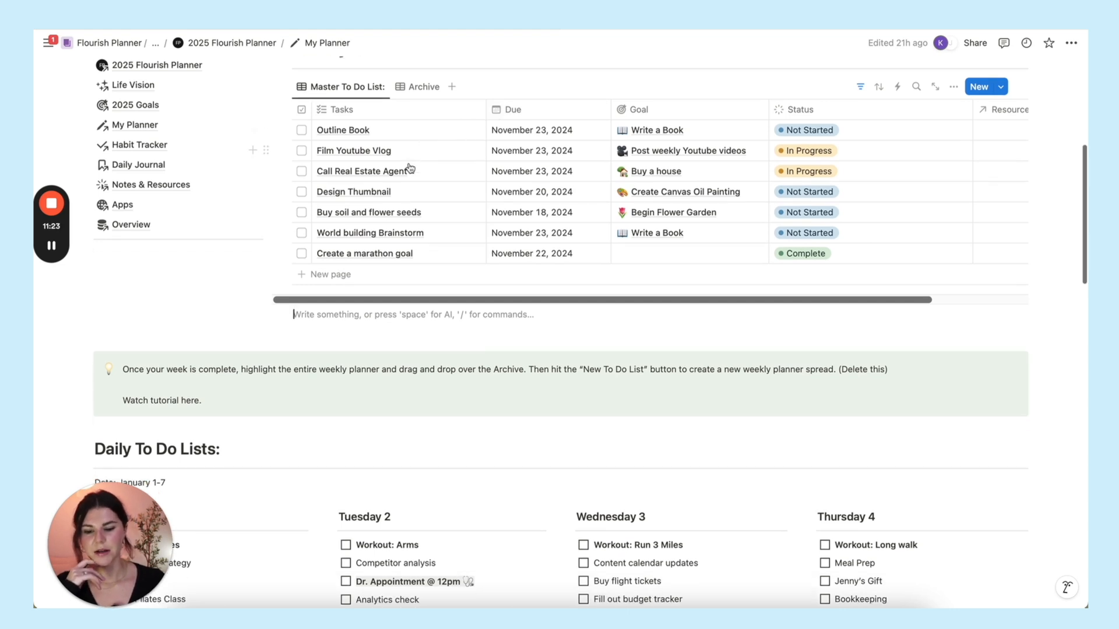
{"action": "scroll", "coordinate": [409, 166], "scroll_direction": "down", "scroll_amount": 2}
{"action": "scroll", "coordinate": [409, 166], "scroll_direction": "down", "scroll_amount": 3}
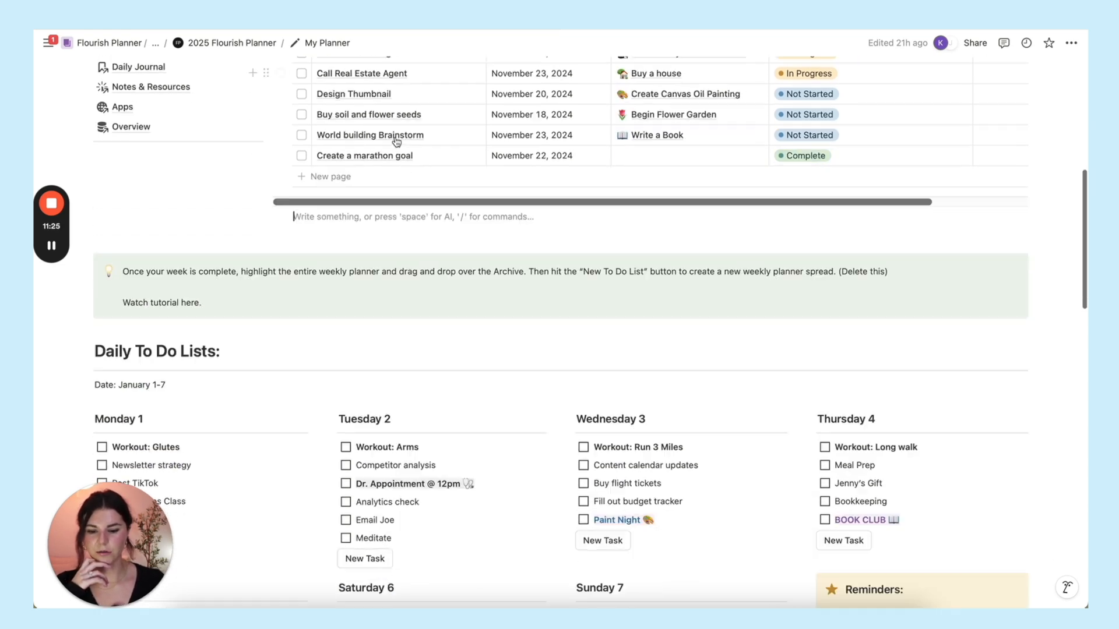
{"action": "scroll", "coordinate": [409, 166], "scroll_direction": "down", "scroll_amount": 4}
{"action": "scroll", "coordinate": [350, 218], "scroll_direction": "down", "scroll_amount": 3}
{"action": "scroll", "coordinate": [209, 268], "scroll_direction": "down", "scroll_amount": 1}
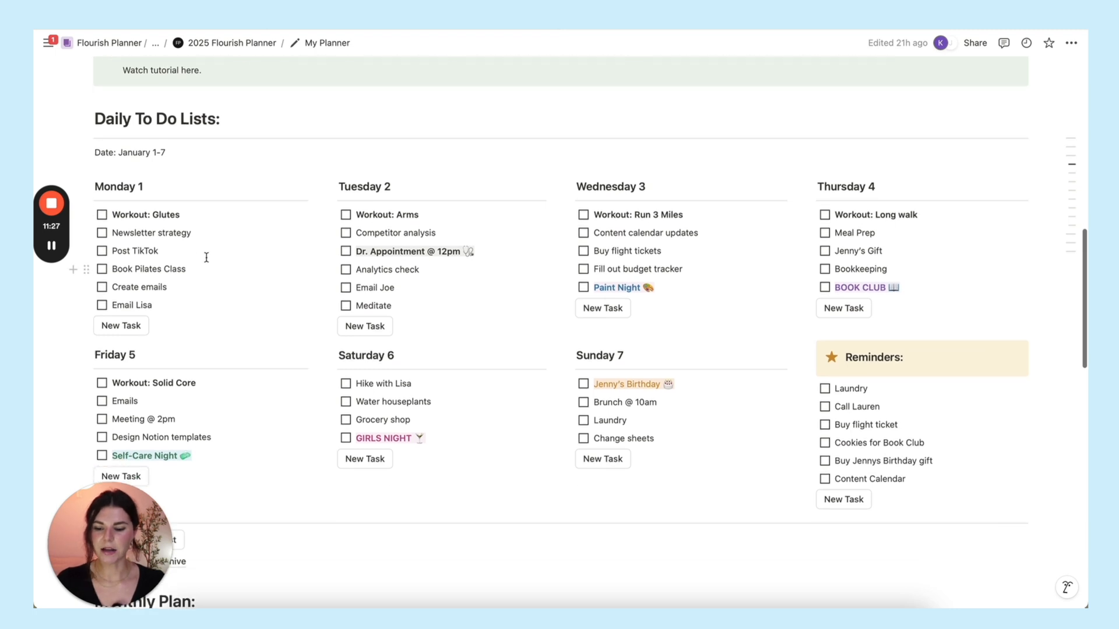
{"action": "scroll", "coordinate": [201, 253], "scroll_direction": "down", "scroll_amount": 1}
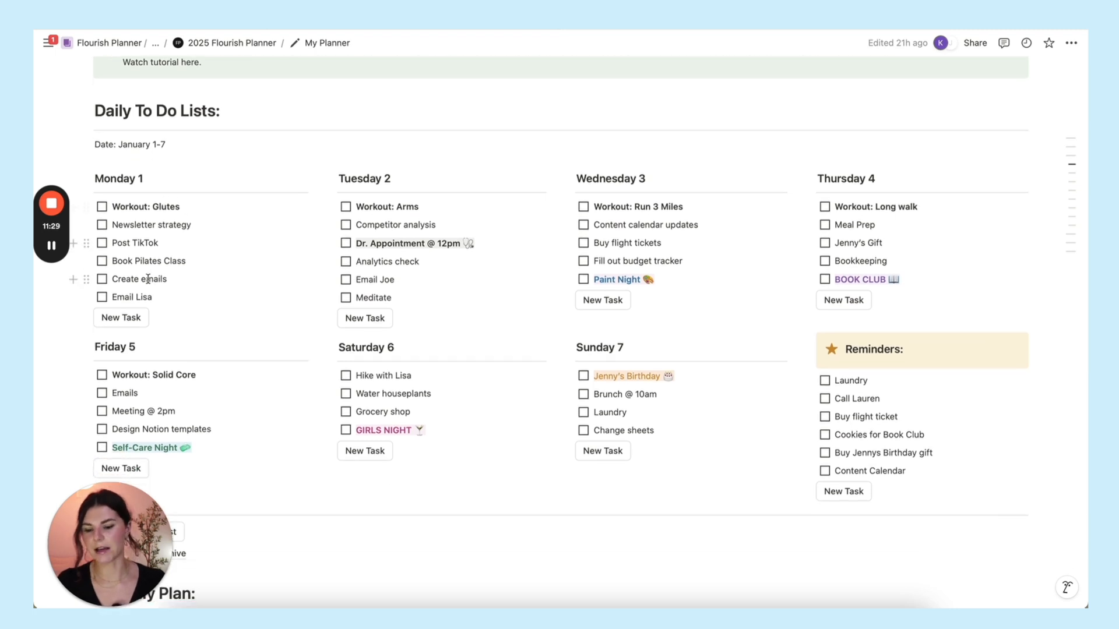
{"action": "scroll", "coordinate": [149, 267], "scroll_direction": "up", "scroll_amount": 1}
{"action": "scroll", "coordinate": [175, 262], "scroll_direction": "up", "scroll_amount": 1}
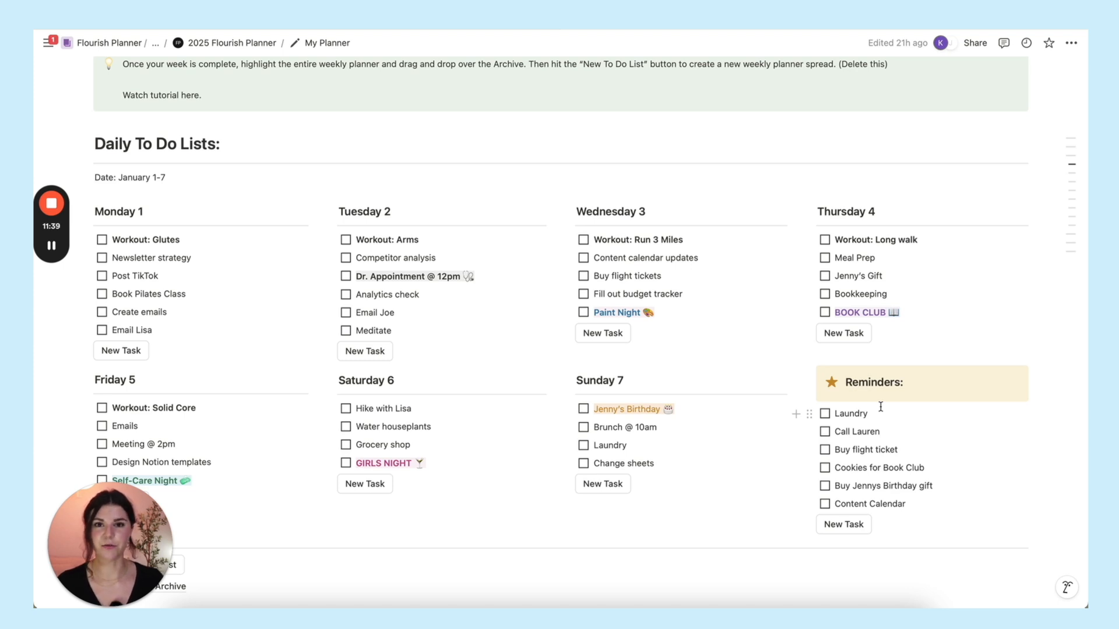
{"action": "scroll", "coordinate": [880, 407], "scroll_direction": "up", "scroll_amount": 3}
{"action": "scroll", "coordinate": [786, 368], "scroll_direction": "up", "scroll_amount": 4}
{"action": "scroll", "coordinate": [730, 324], "scroll_direction": "up", "scroll_amount": 3}
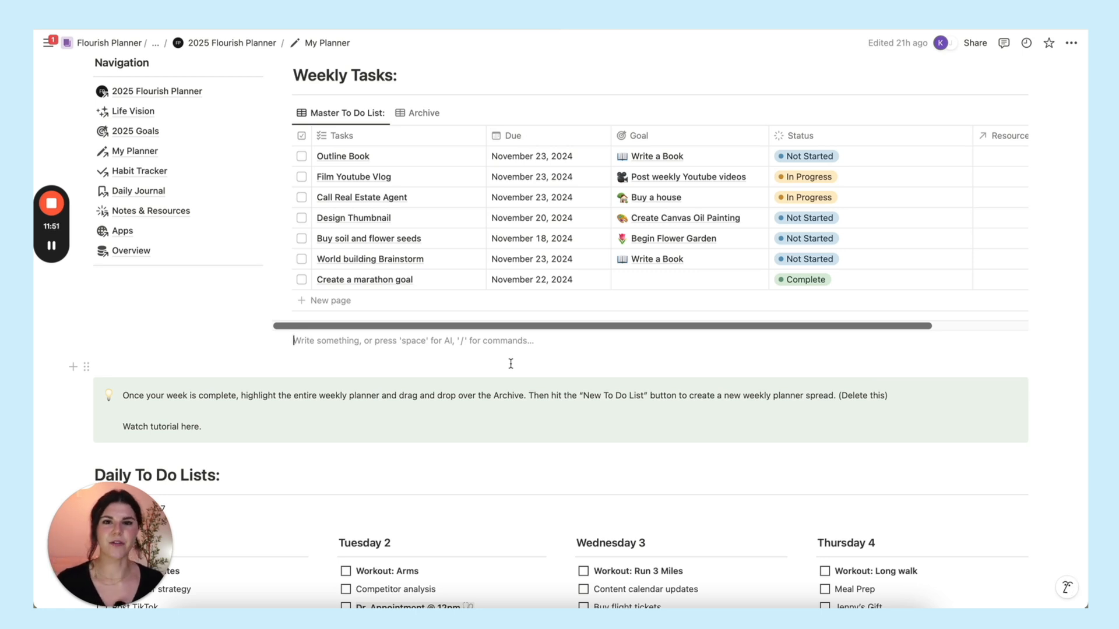
{"action": "scroll", "coordinate": [511, 363], "scroll_direction": "down", "scroll_amount": 5}
{"action": "scroll", "coordinate": [510, 364], "scroll_direction": "down", "scroll_amount": 4}
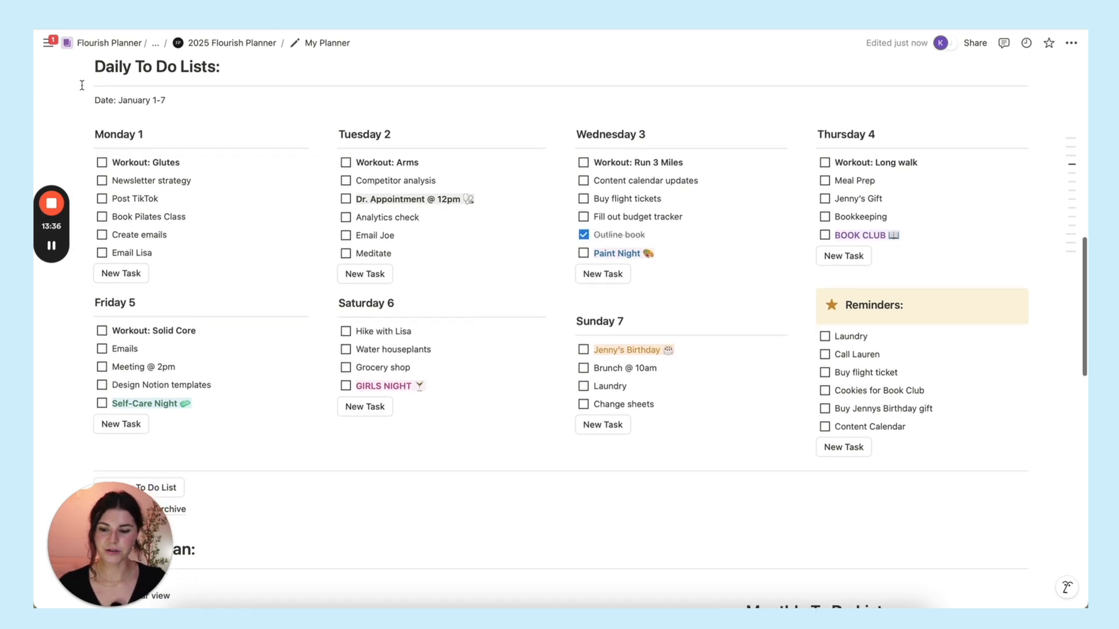
{"action": "scroll", "coordinate": [300, 527], "scroll_direction": "down", "scroll_amount": 1}
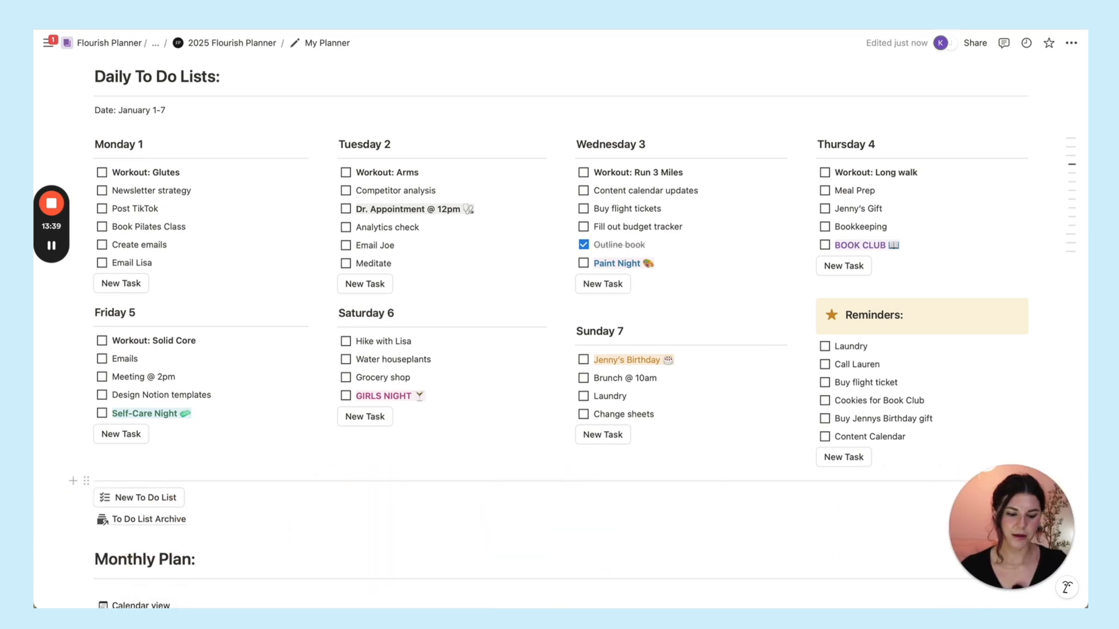
{"action": "scroll", "coordinate": [300, 527], "scroll_direction": "up", "scroll_amount": 1}
{"action": "left_click_drag", "start_coordinate": [77, 131], "coordinate": [1028, 437]}
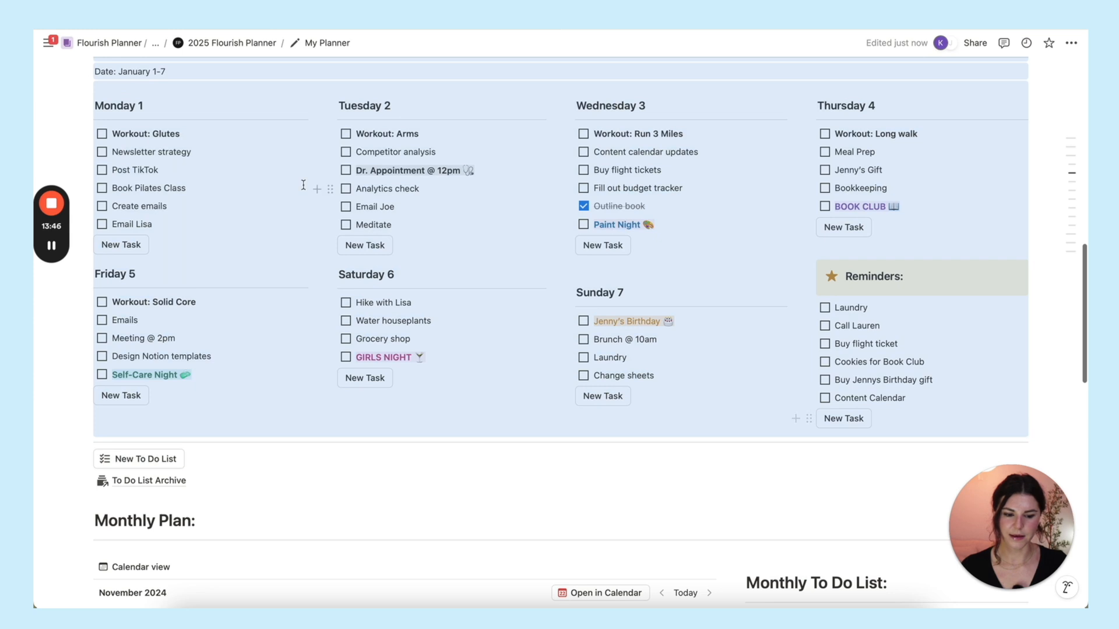
{"action": "scroll", "coordinate": [301, 184], "scroll_direction": "up", "scroll_amount": 1}
{"action": "mouse_move", "coordinate": [82, 149]}
{"action": "left_mouse_down"}
{"action": "mouse_move", "coordinate": [180, 343]}
{"action": "mouse_move", "coordinate": [150, 534]}
{"action": "left_mouse_up"}
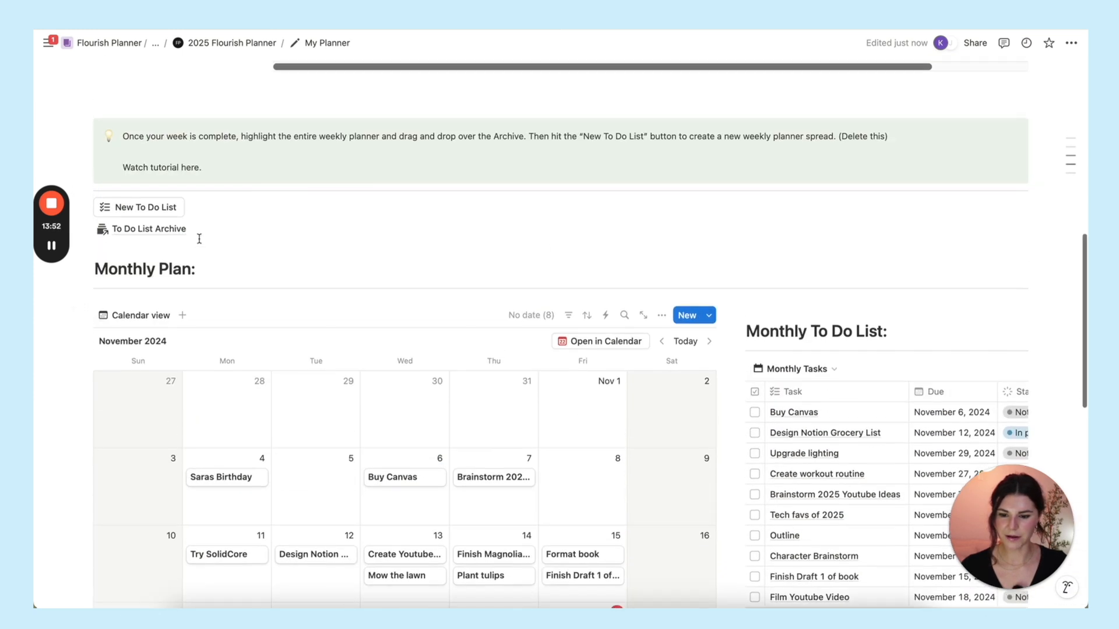
{"action": "scroll", "coordinate": [149, 437], "scroll_direction": "up", "scroll_amount": 4}
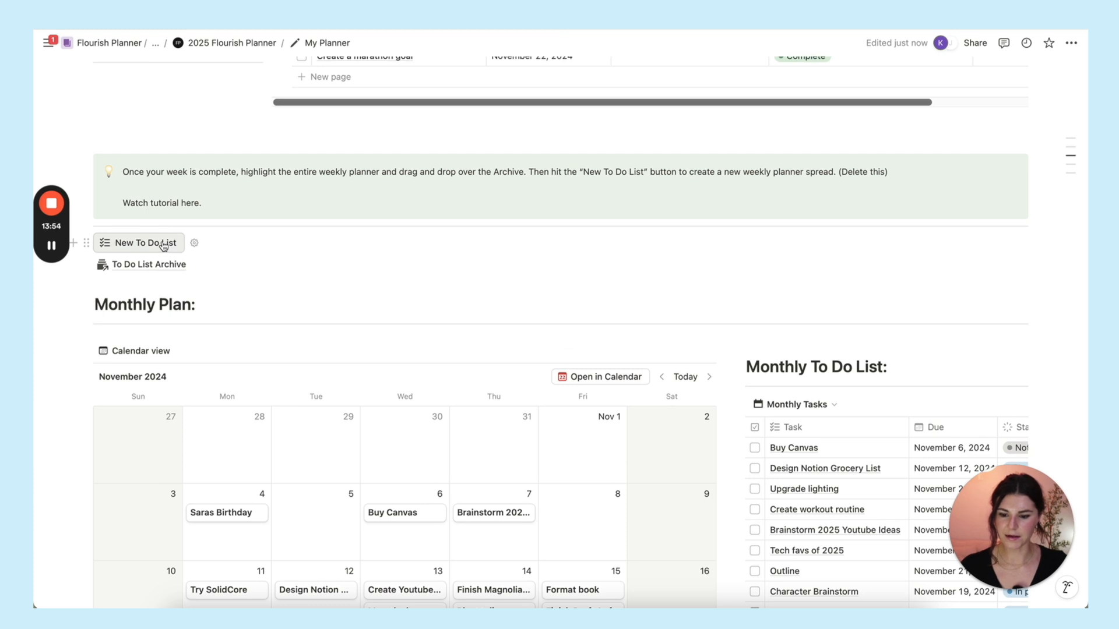
- Create a fresh blank weekly to-do spread and view the To Do List Archive page
{"action": "left_click", "coordinate": [145, 244]}
{"action": "scroll", "coordinate": [449, 155], "scroll_direction": "down", "scroll_amount": 3}
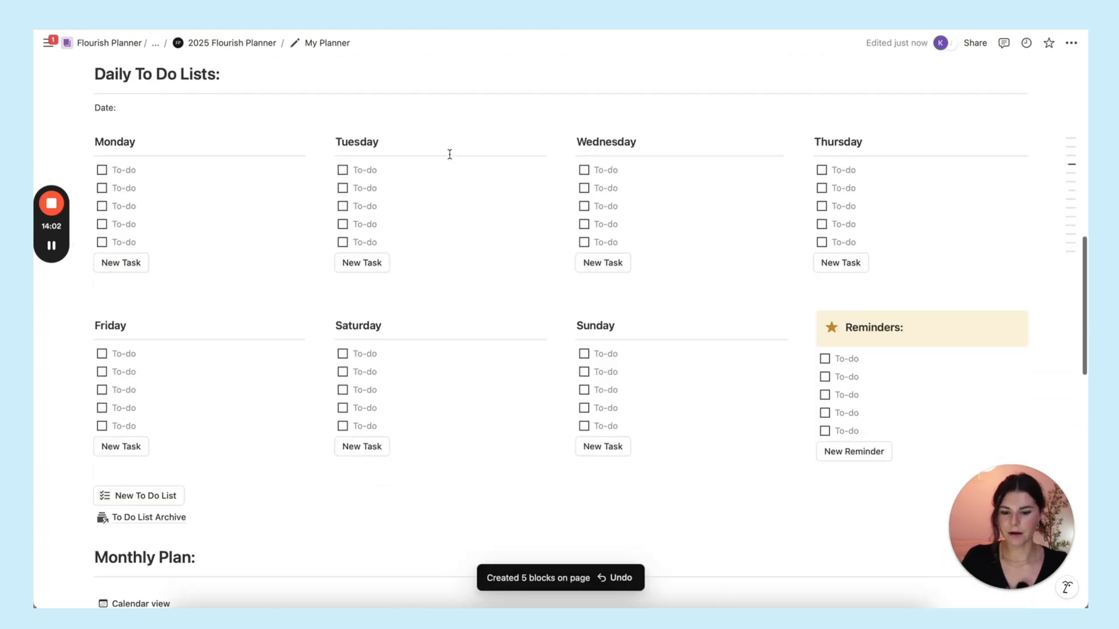
{"action": "scroll", "coordinate": [449, 155], "scroll_direction": "up", "scroll_amount": 1}
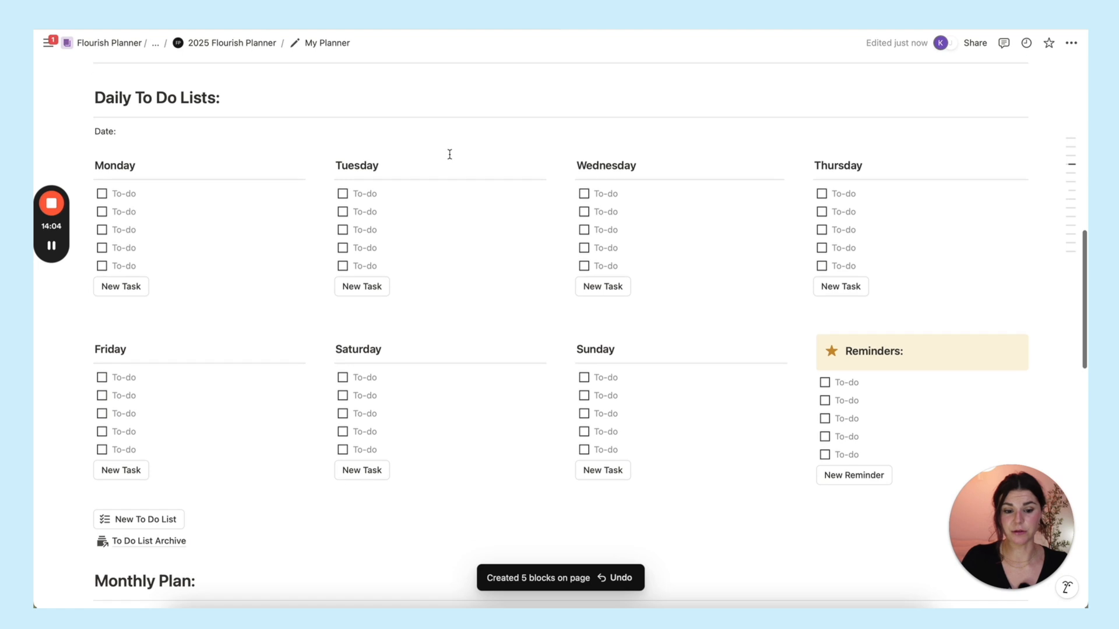
{"action": "scroll", "coordinate": [450, 154], "scroll_direction": "down", "scroll_amount": 2}
{"action": "left_click", "coordinate": [133, 430]}
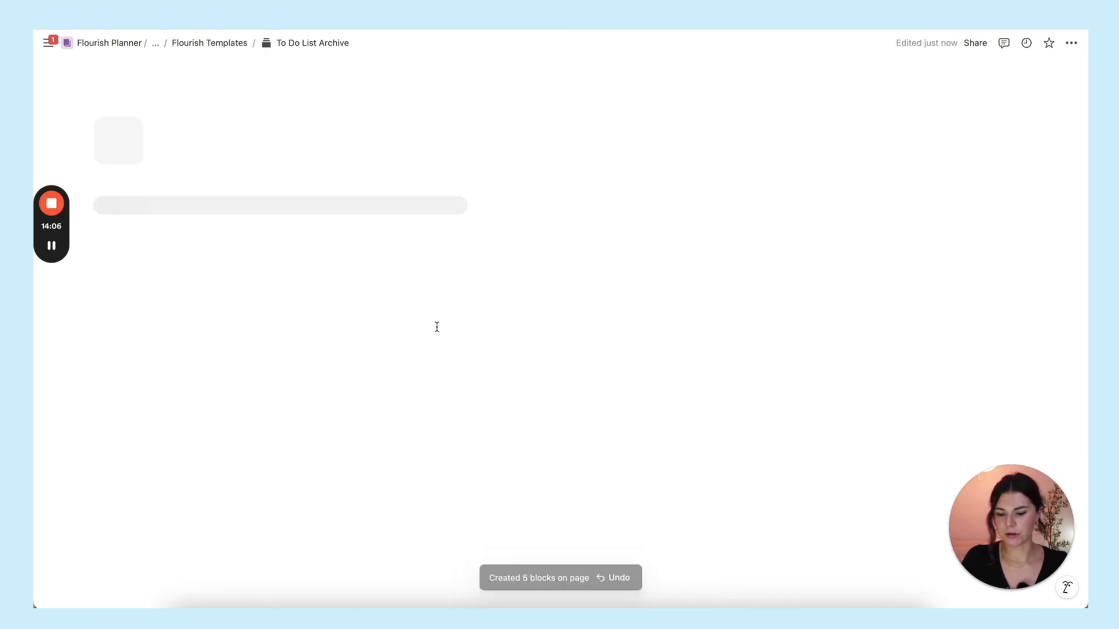
{"action": "scroll", "coordinate": [450, 330], "scroll_direction": "down", "scroll_amount": 5}
{"action": "scroll", "coordinate": [450, 329], "scroll_direction": "down", "scroll_amount": 3}
{"action": "scroll", "coordinate": [451, 329], "scroll_direction": "up", "scroll_amount": 2}
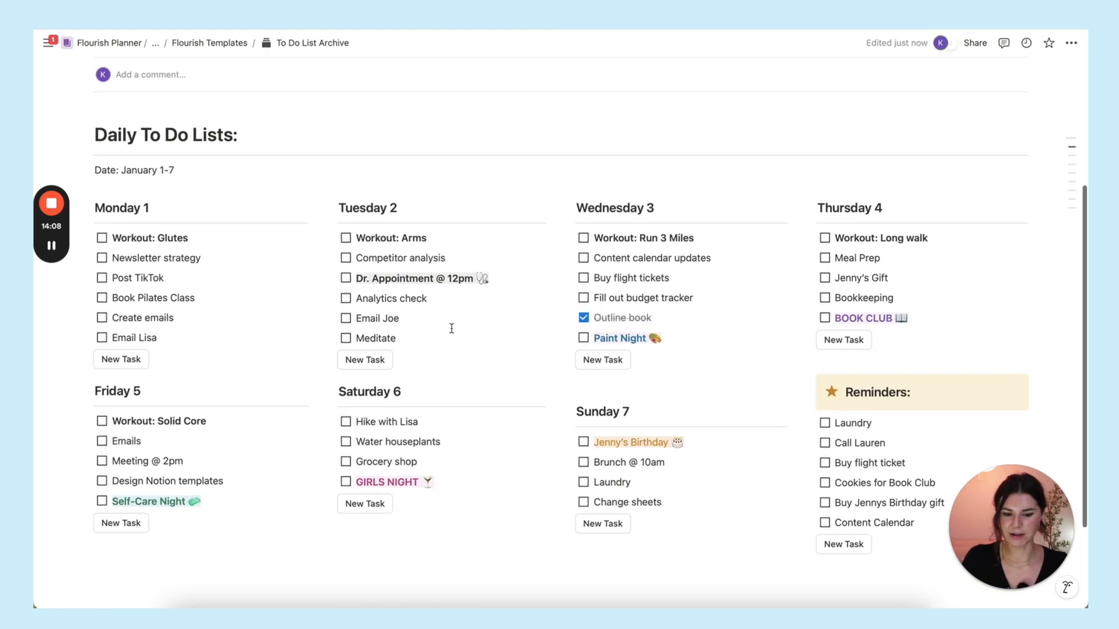
{"action": "scroll", "coordinate": [162, 211], "scroll_direction": "up", "scroll_amount": 2}
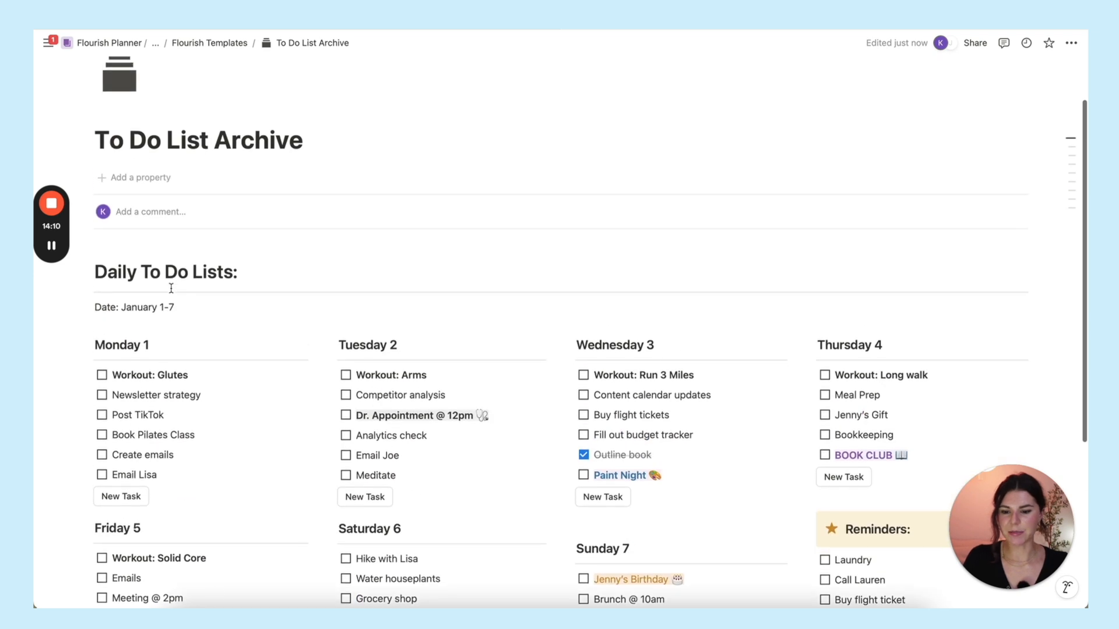
{"action": "scroll", "coordinate": [171, 290], "scroll_direction": "down", "scroll_amount": 3}
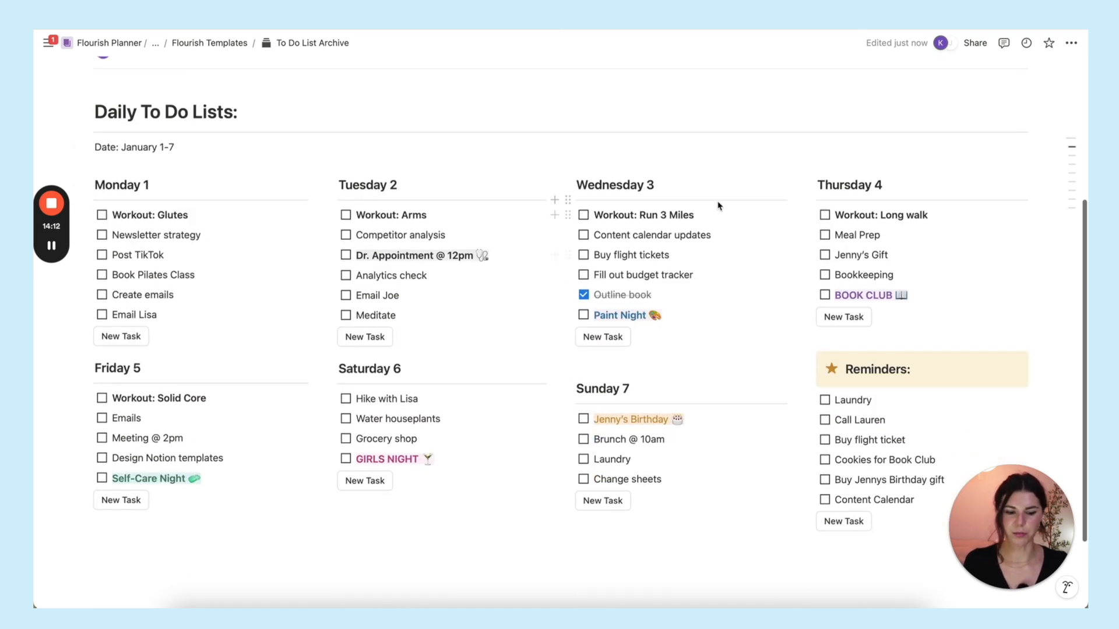
{"action": "scroll", "coordinate": [717, 207], "scroll_direction": "down", "scroll_amount": 3}
{"action": "scroll", "coordinate": [717, 207], "scroll_direction": "up", "scroll_amount": 4}
{"action": "scroll", "coordinate": [717, 203], "scroll_direction": "up", "scroll_amount": 1}
{"action": "scroll", "coordinate": [341, 115], "scroll_direction": "up", "scroll_amount": 1}
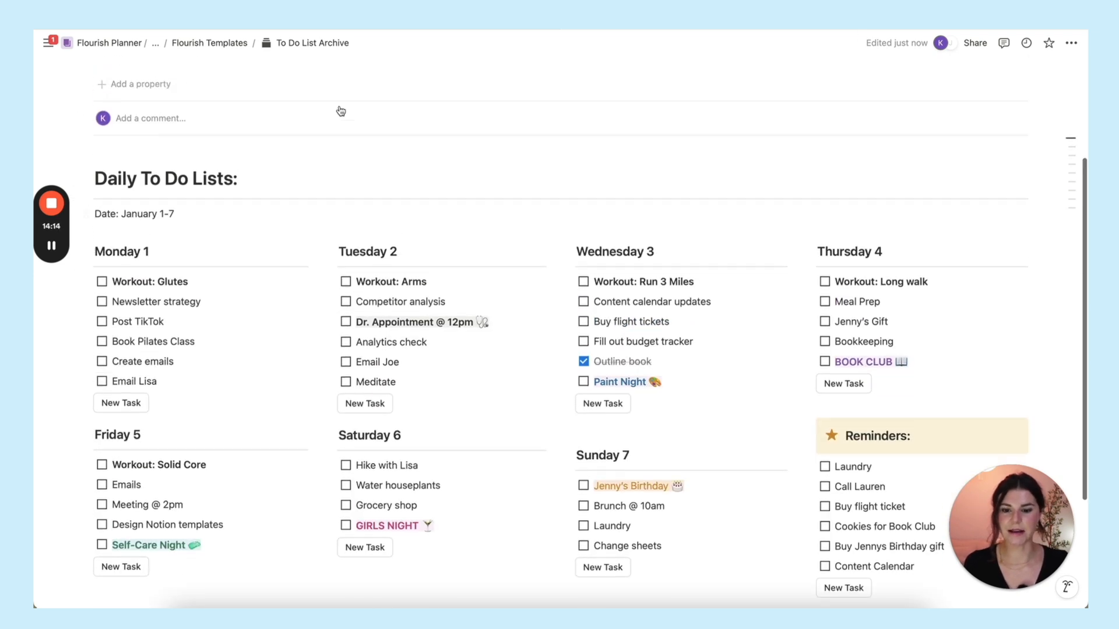
{"action": "scroll", "coordinate": [236, 70], "scroll_direction": "up", "scroll_amount": 2}
{"action": "scroll", "coordinate": [236, 71], "scroll_direction": "down", "scroll_amount": 1}
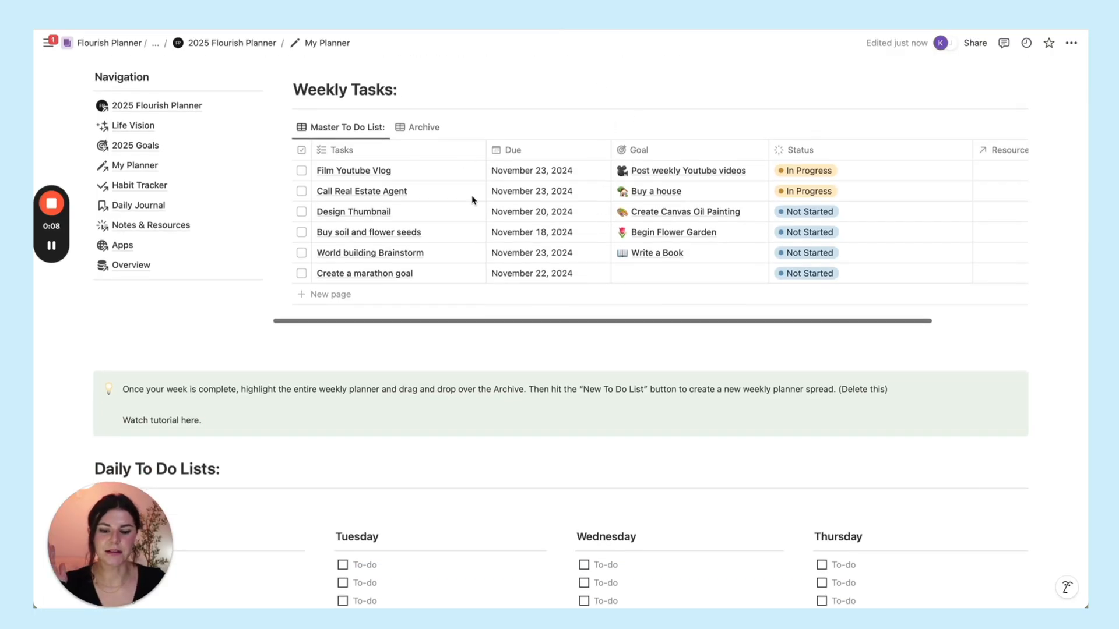
{"action": "scroll", "coordinate": [553, 134], "scroll_direction": "down", "scroll_amount": 5}
{"action": "scroll", "coordinate": [553, 134], "scroll_direction": "down", "scroll_amount": 1}
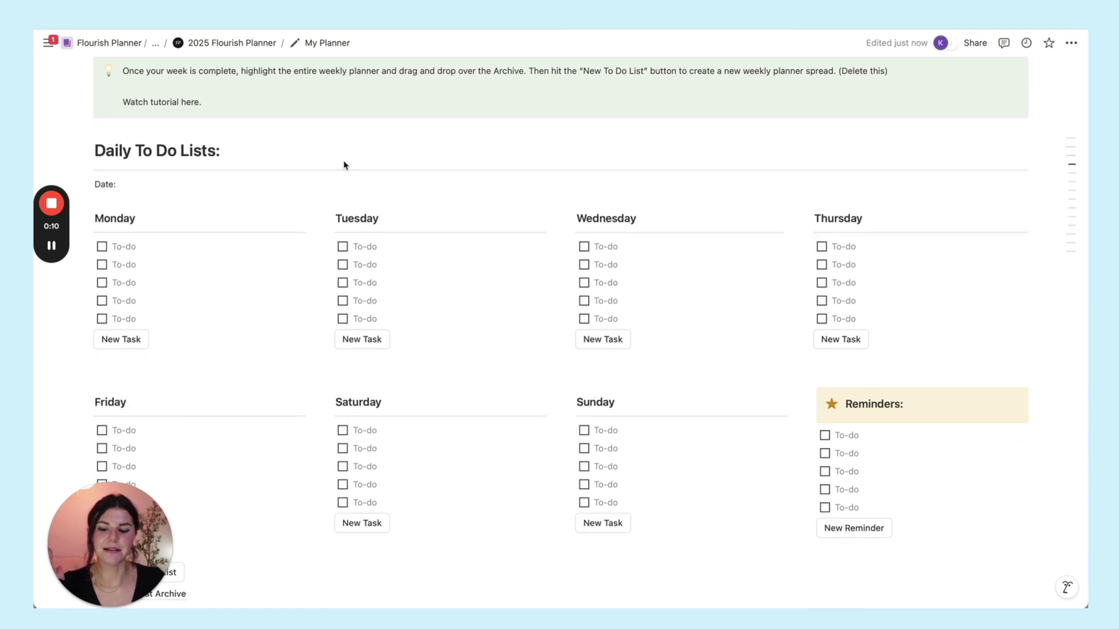
{"action": "scroll", "coordinate": [469, 303], "scroll_direction": "down", "scroll_amount": 5}
{"action": "scroll", "coordinate": [469, 303], "scroll_direction": "down", "scroll_amount": 6}
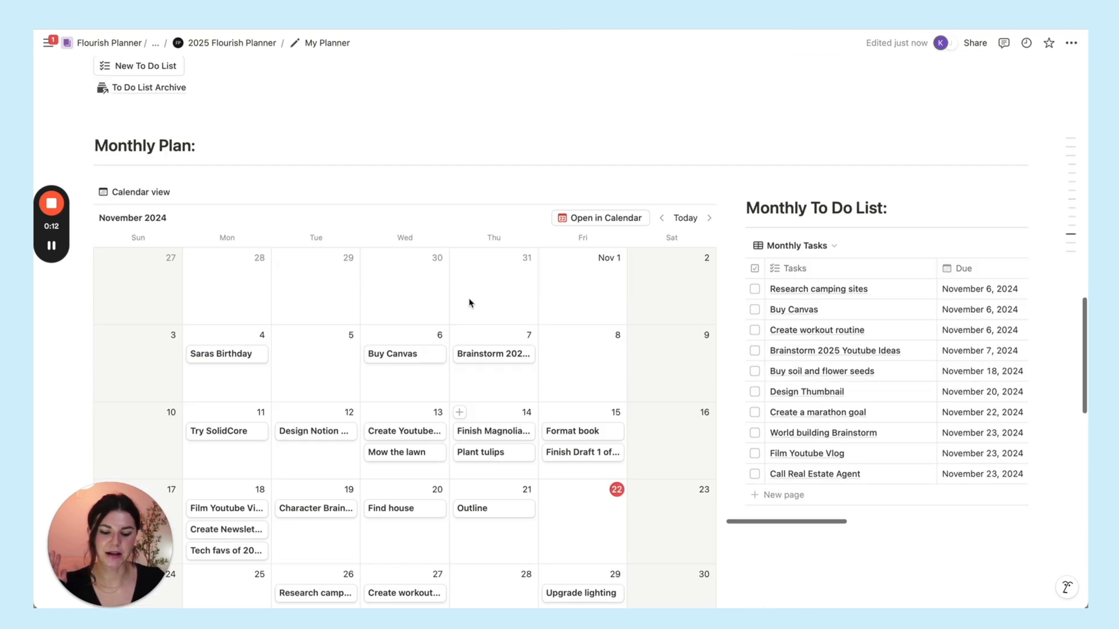
{"action": "scroll", "coordinate": [470, 303], "scroll_direction": "down", "scroll_amount": 1}
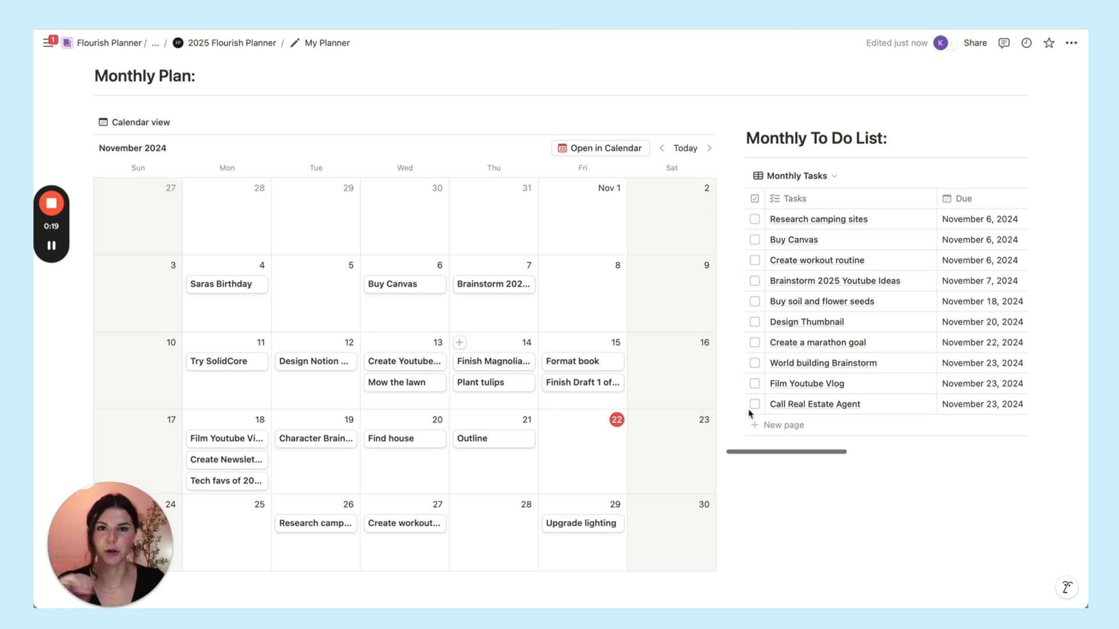
{"action": "scroll", "coordinate": [749, 413], "scroll_direction": "down", "scroll_amount": 1}
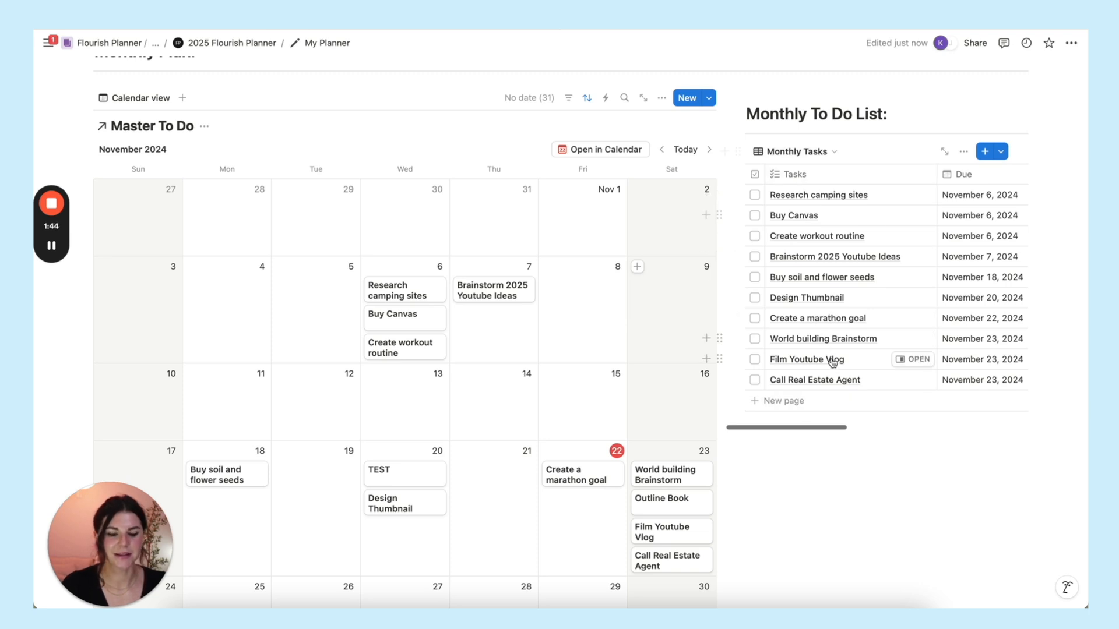
- Mark Buy Canvas complete and check it under the Monthly Tasks Archive view, then return
{"action": "left_click", "coordinate": [755, 215]}
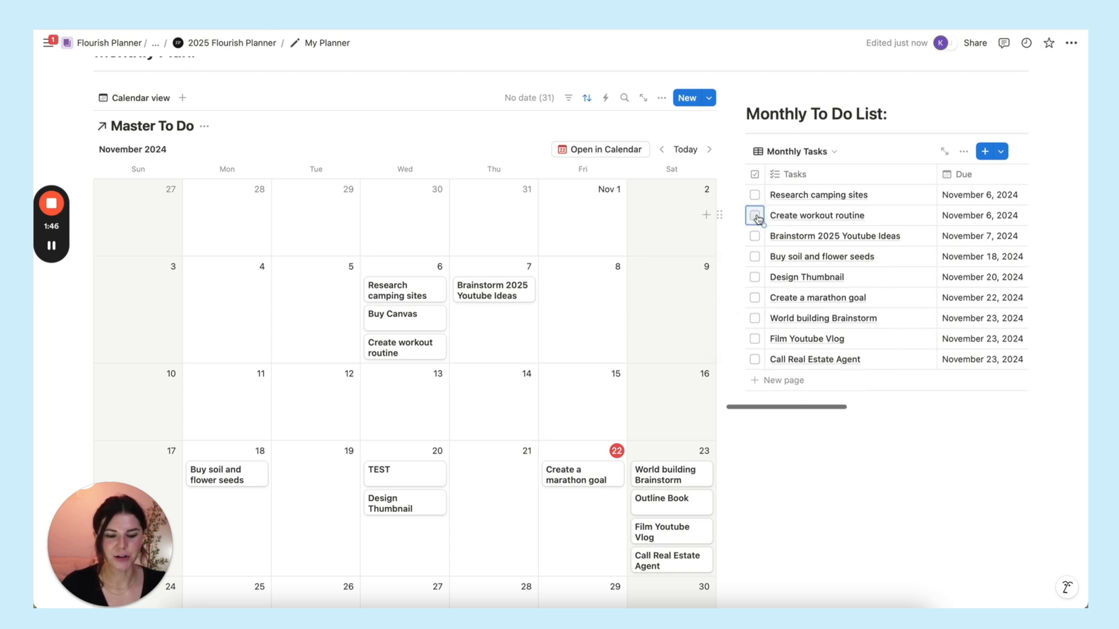
{"action": "left_click", "coordinate": [824, 155]}
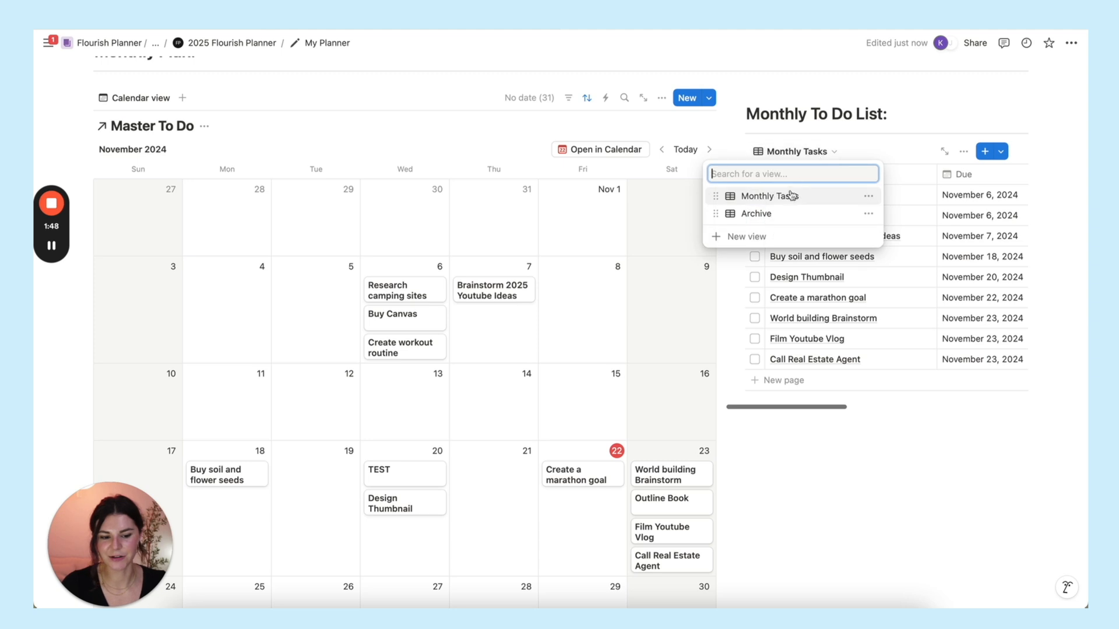
{"action": "left_click", "coordinate": [781, 213]}
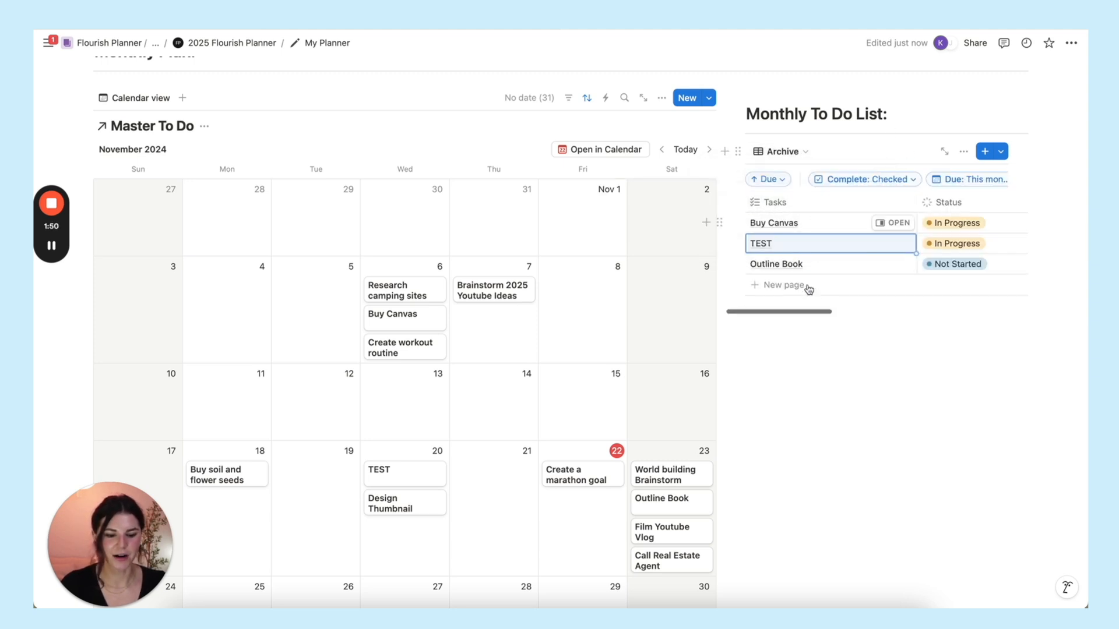
{"action": "left_click", "coordinate": [804, 154]}
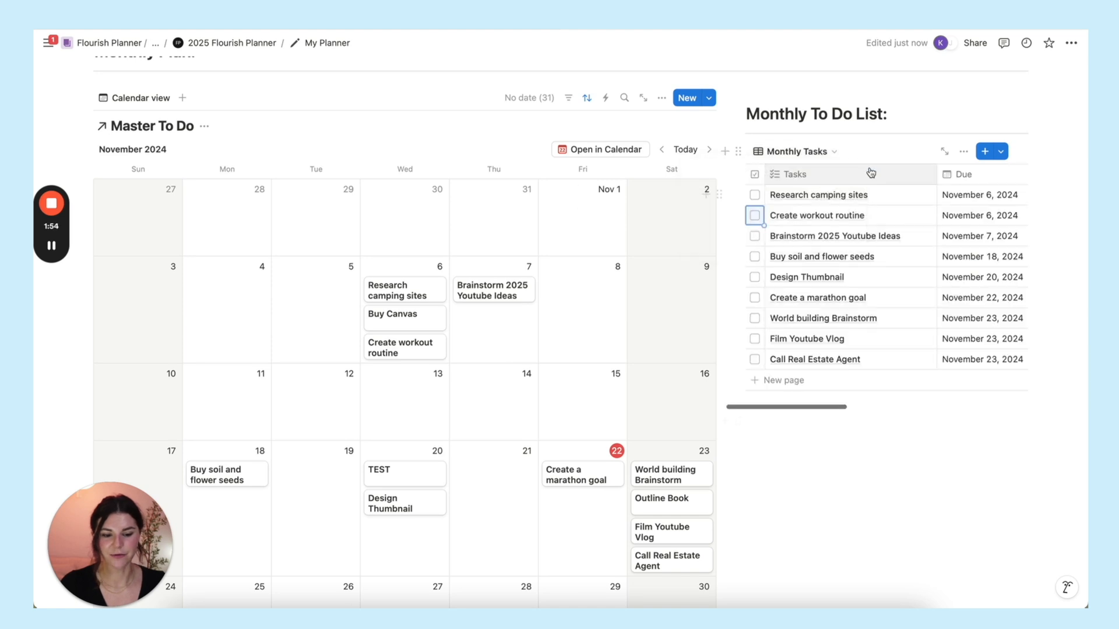
{"action": "mouse_move", "coordinate": [803, 340]}
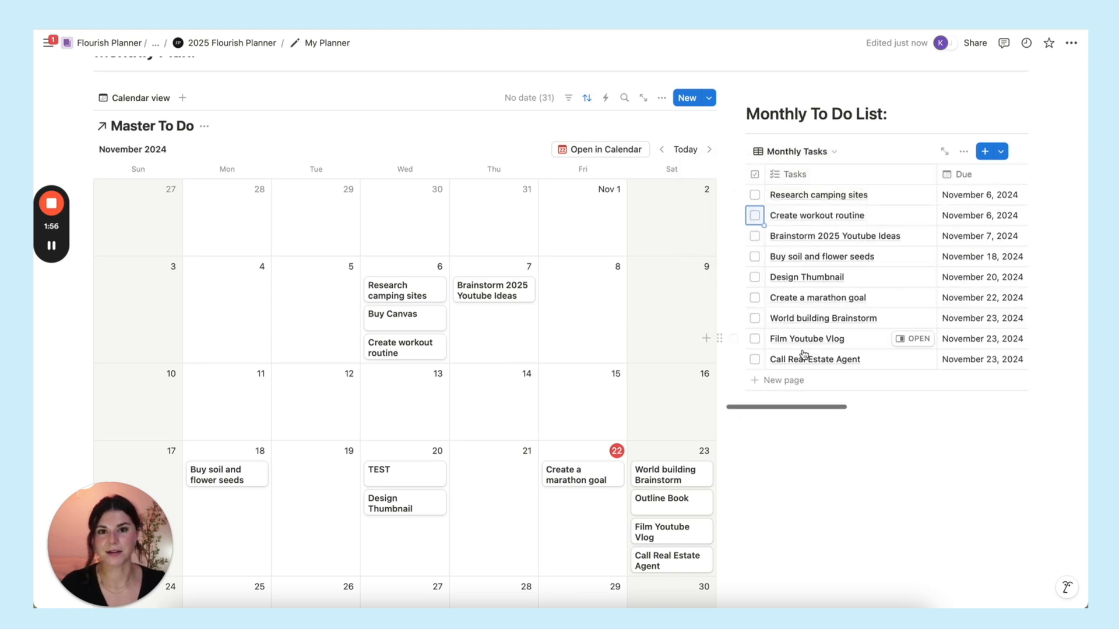
{"action": "scroll", "coordinate": [525, 349], "scroll_direction": "down", "scroll_amount": 2}
{"action": "mouse_move", "coordinate": [673, 450]}
{"action": "left_mouse_down"}
{"action": "mouse_move", "coordinate": [502, 402]}
{"action": "mouse_move", "coordinate": [320, 511]}
{"action": "left_mouse_up"}
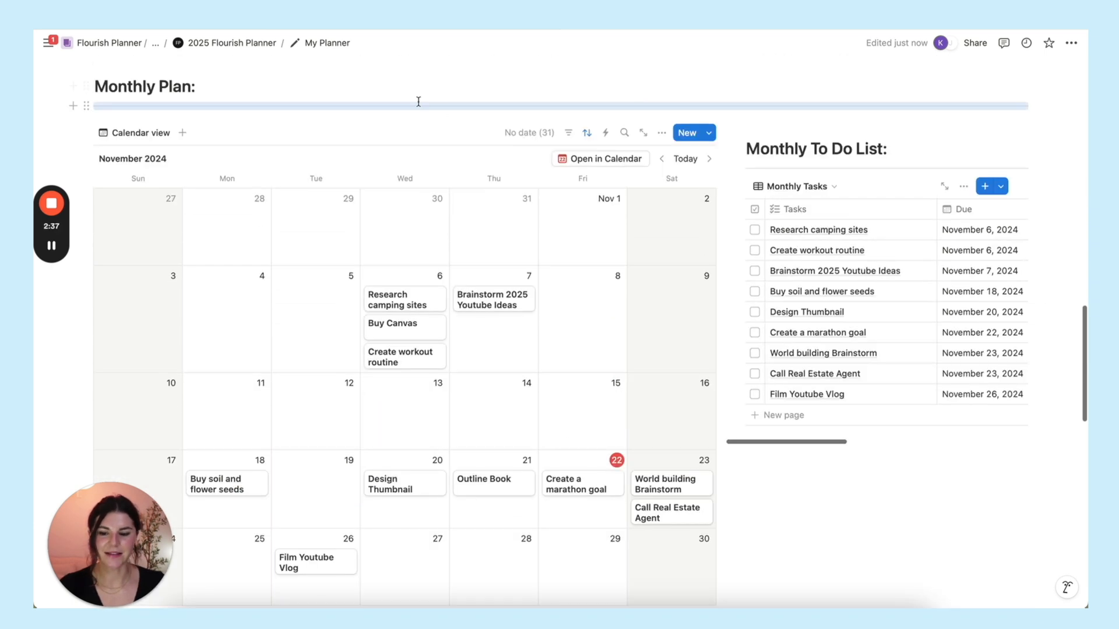
- Page the monthly calendar forward through December 2024 and beyond, then back to earlier months
{"action": "left_click", "coordinate": [712, 159]}
{"action": "left_click", "coordinate": [712, 159]}
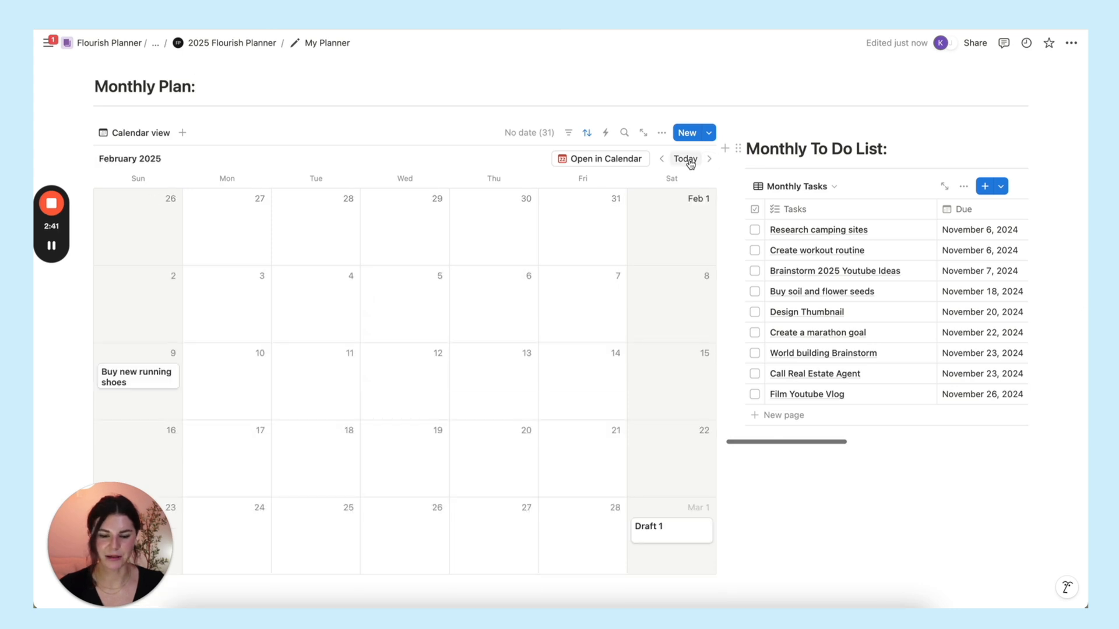
{"action": "left_click", "coordinate": [712, 159]}
{"action": "left_click", "coordinate": [665, 159]}
{"action": "left_click", "coordinate": [665, 159]}
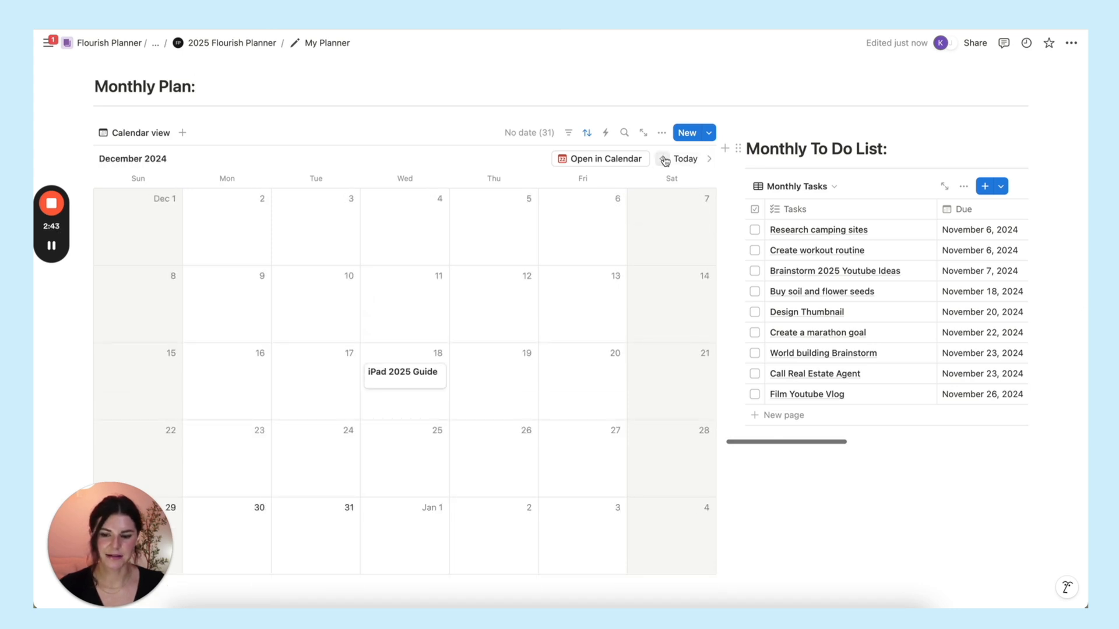
{"action": "left_click", "coordinate": [665, 159]}
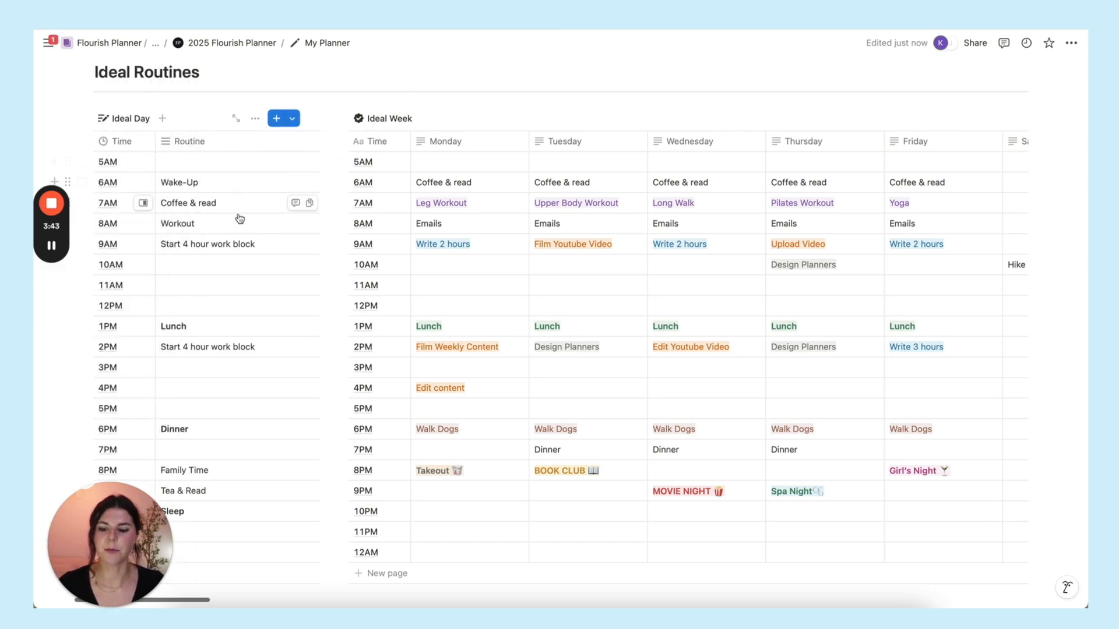
{"action": "scroll", "coordinate": [240, 219], "scroll_direction": "down", "scroll_amount": 2}
{"action": "scroll", "coordinate": [240, 218], "scroll_direction": "up", "scroll_amount": 1}
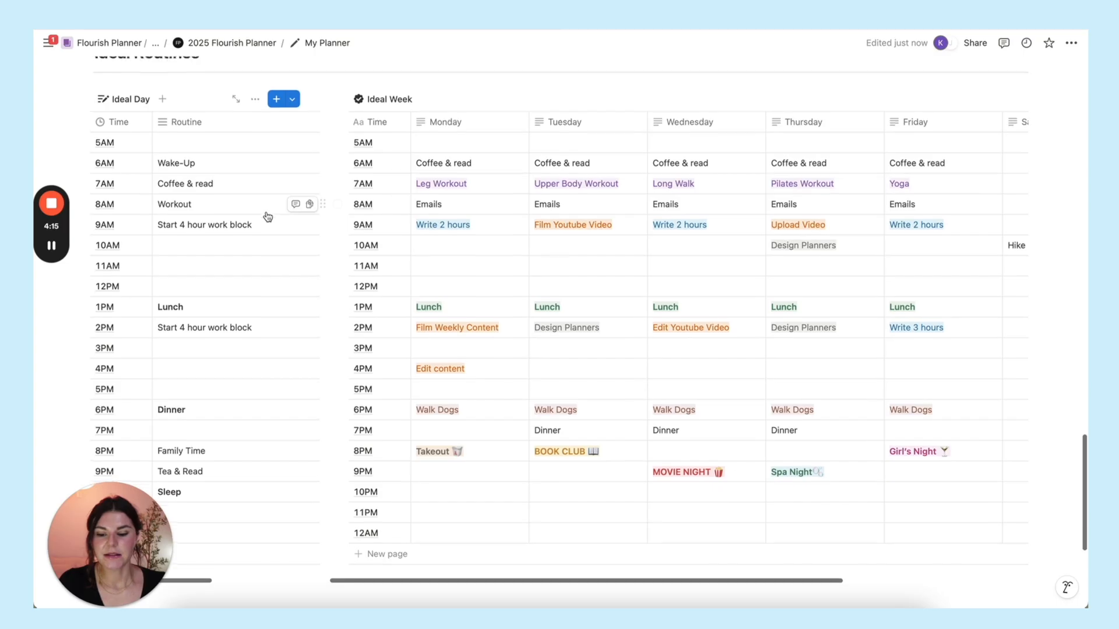
{"action": "scroll", "coordinate": [268, 217], "scroll_direction": "down", "scroll_amount": 1}
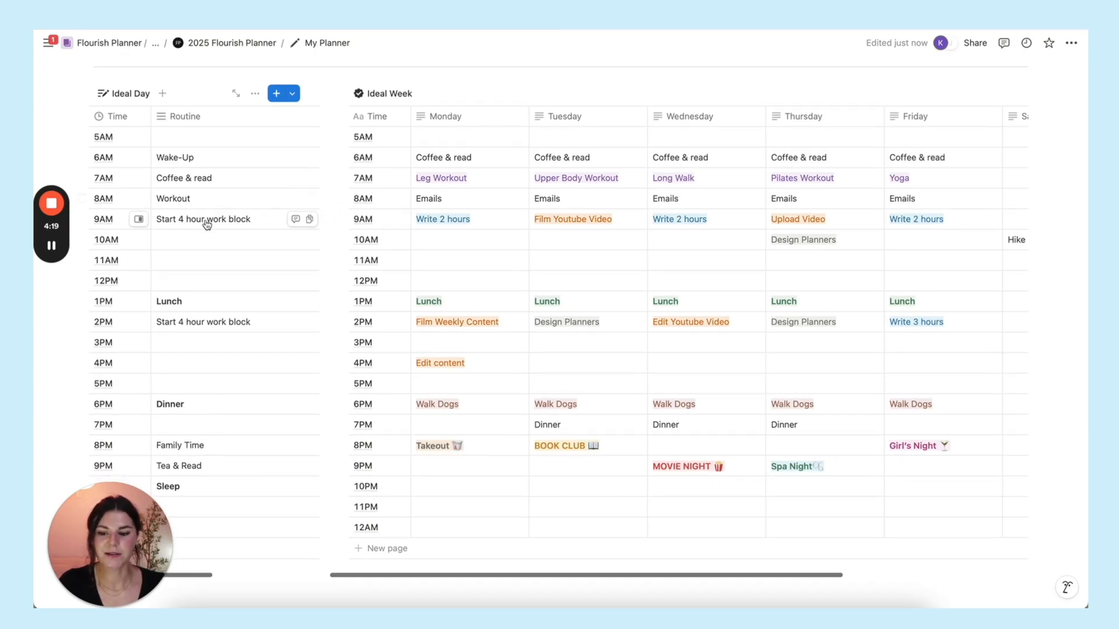
{"action": "scroll", "coordinate": [207, 268], "scroll_direction": "down", "scroll_amount": 1}
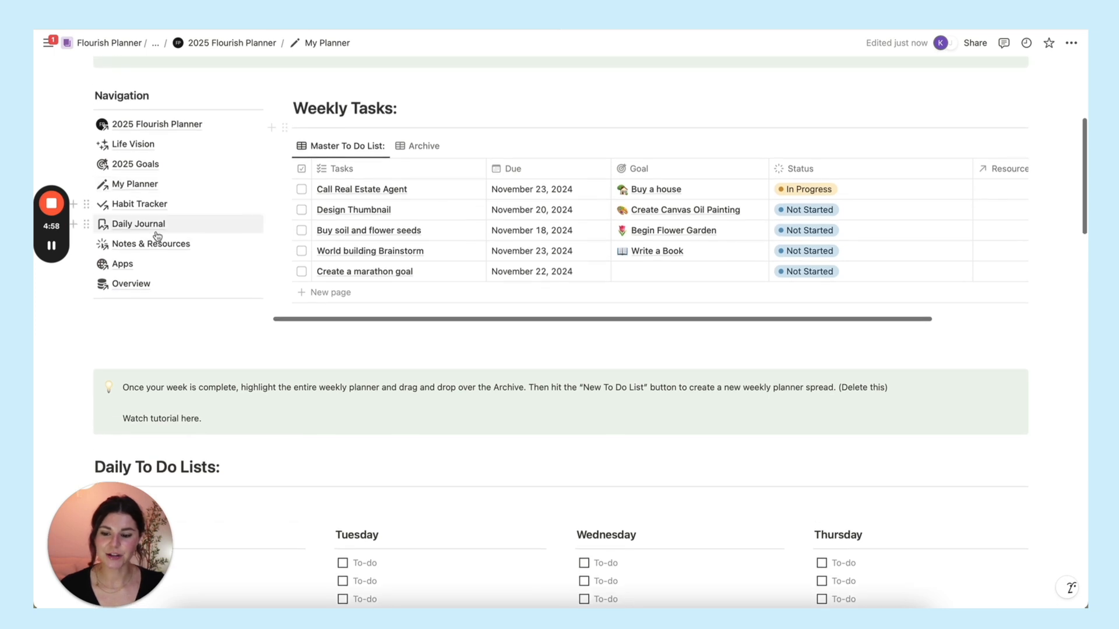
- Review the Habit Tracker page and check off habits on today's card
{"action": "left_click", "coordinate": [139, 161]}
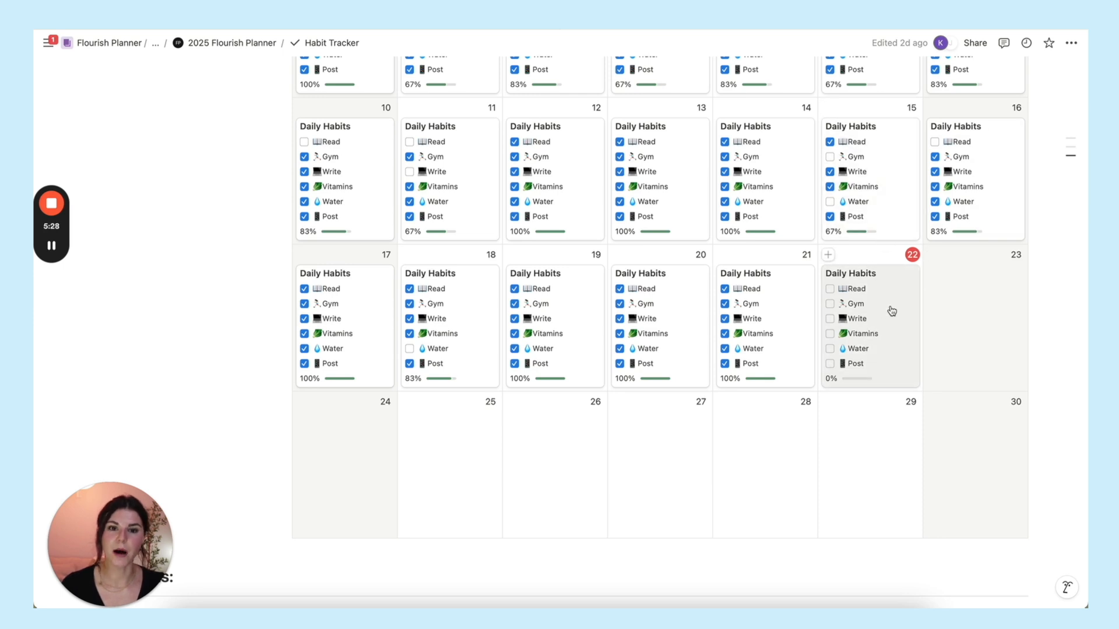
{"action": "left_click", "coordinate": [829, 217]}
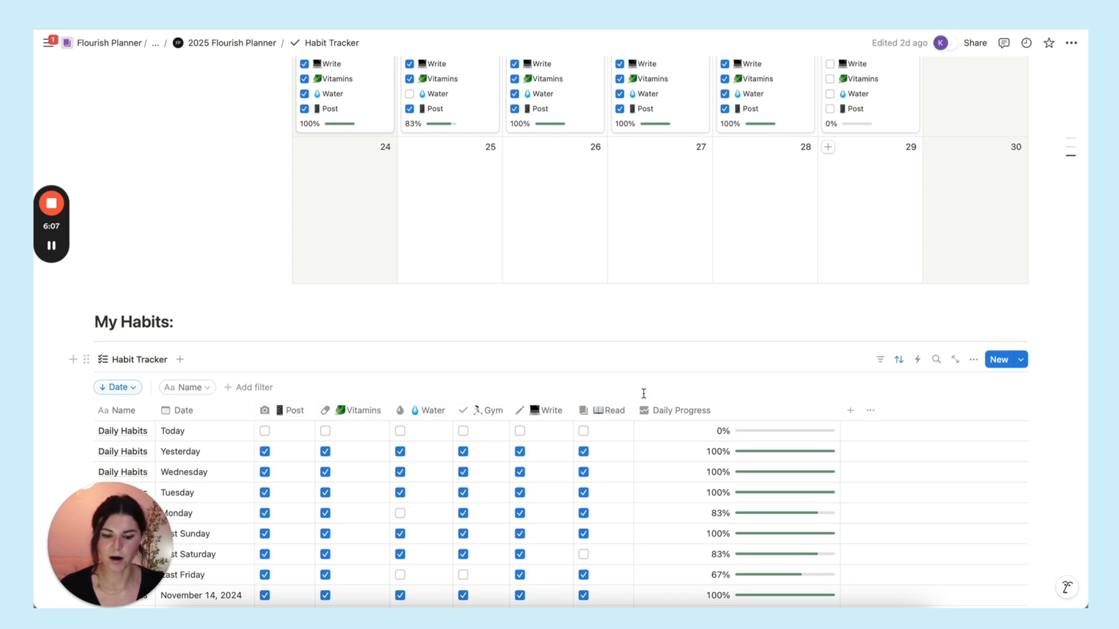
{"action": "scroll", "coordinate": [644, 394], "scroll_direction": "up", "scroll_amount": 3}
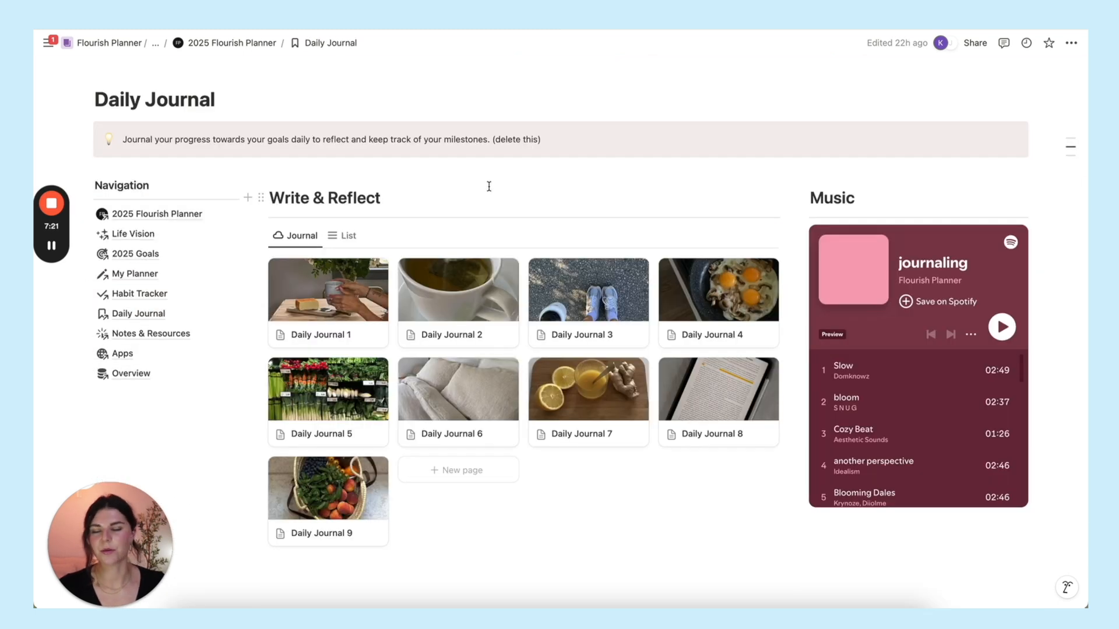
{"action": "mouse_move", "coordinate": [514, 242]}
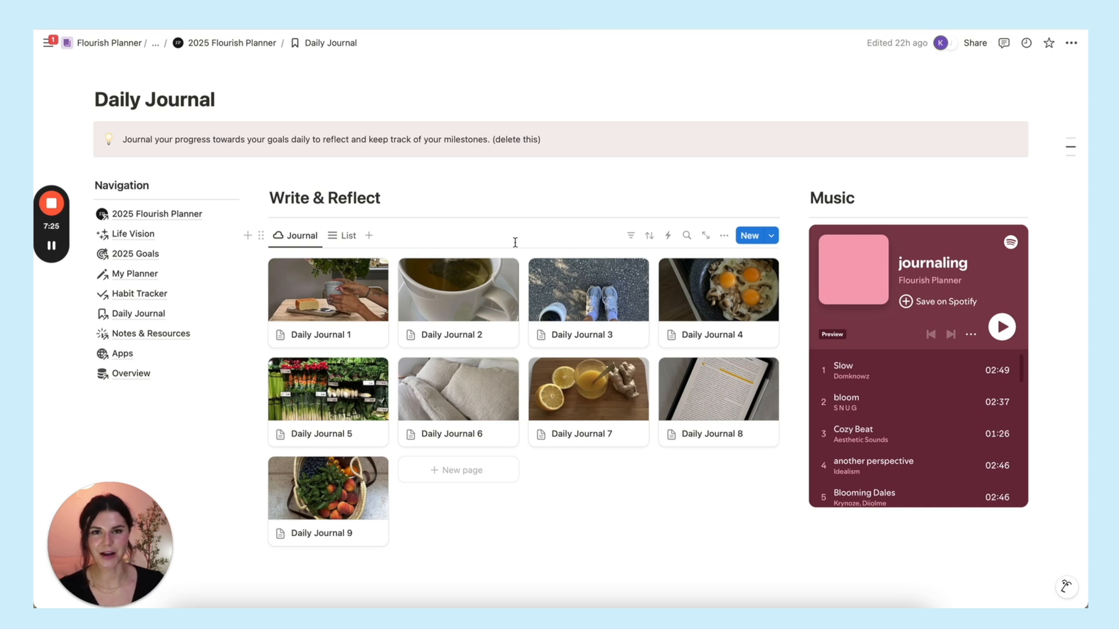
- Add a new Daily Journal entry from the Write & Reflect gallery
{"action": "left_click", "coordinate": [459, 470]}
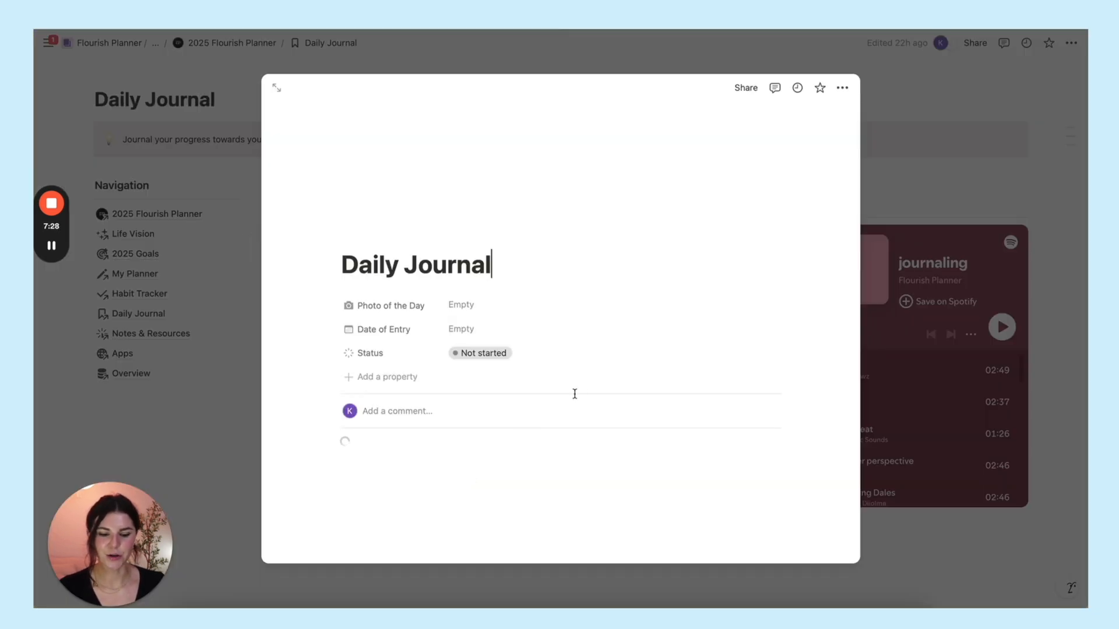
{"action": "scroll", "coordinate": [466, 400], "scroll_direction": "down", "scroll_amount": 3}
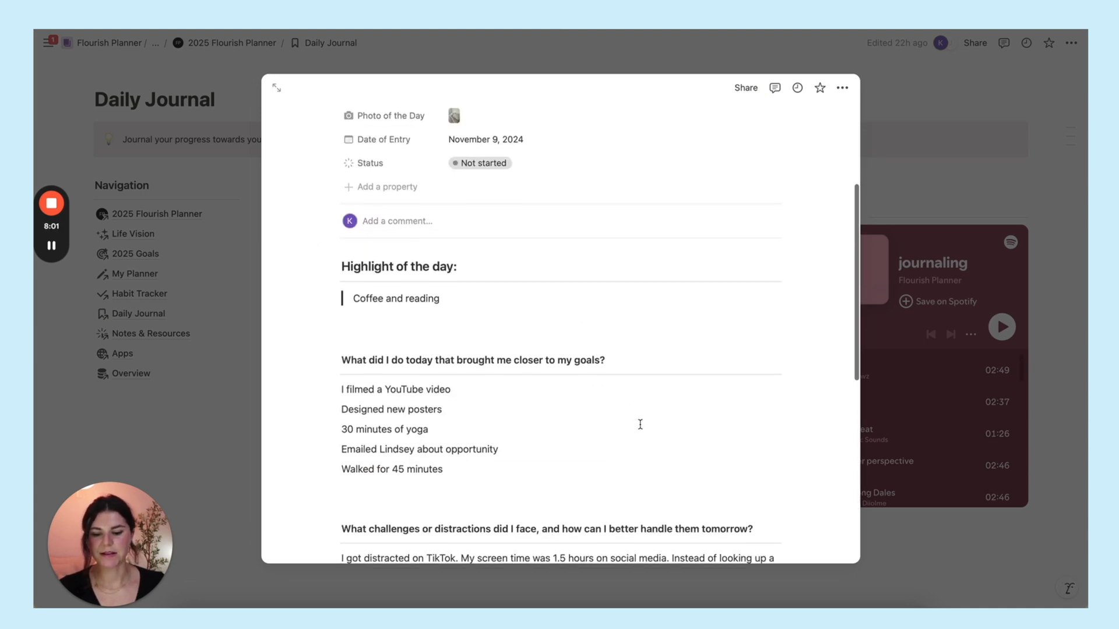
{"action": "scroll", "coordinate": [640, 425], "scroll_direction": "down", "scroll_amount": 4}
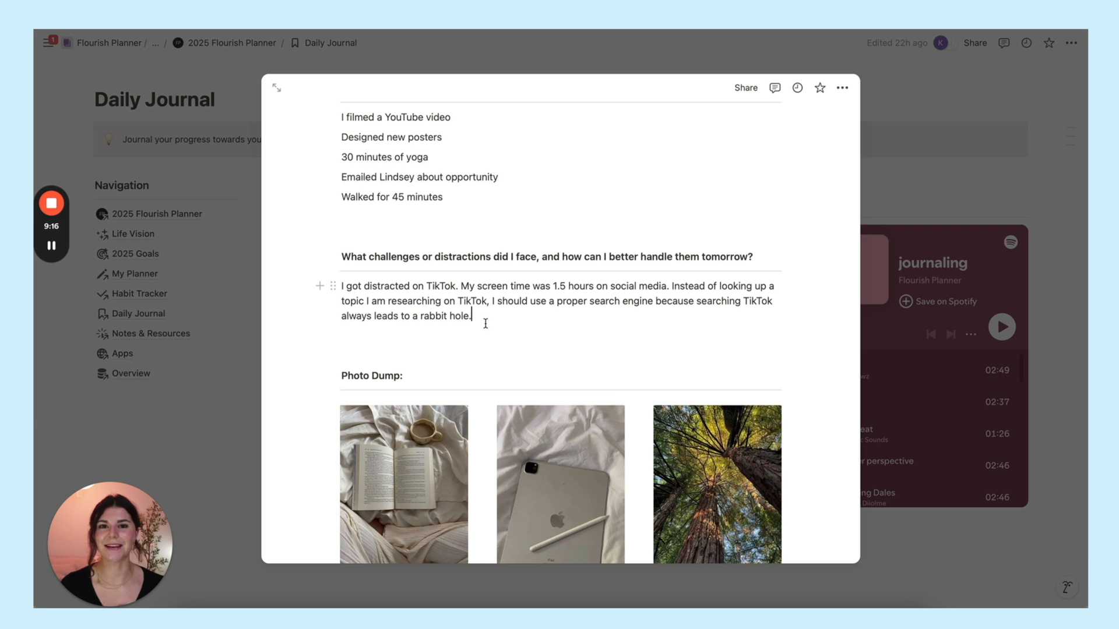
{"action": "scroll", "coordinate": [485, 325], "scroll_direction": "down", "scroll_amount": 3}
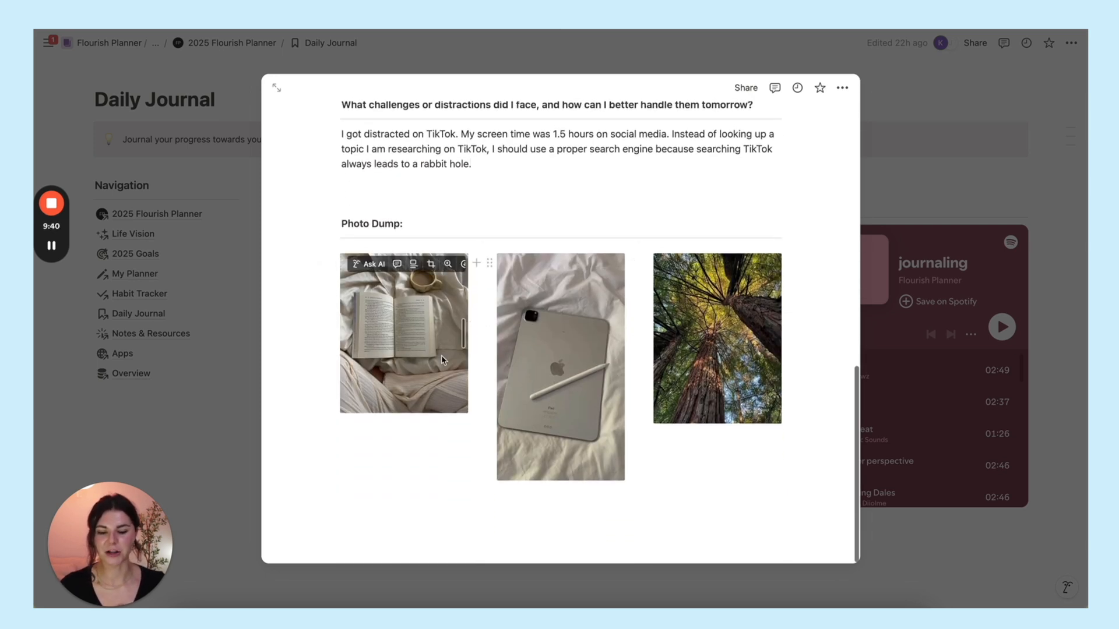
{"action": "scroll", "coordinate": [560, 349], "scroll_direction": "up", "scroll_amount": 5}
{"action": "scroll", "coordinate": [524, 306], "scroll_direction": "up", "scroll_amount": 5}
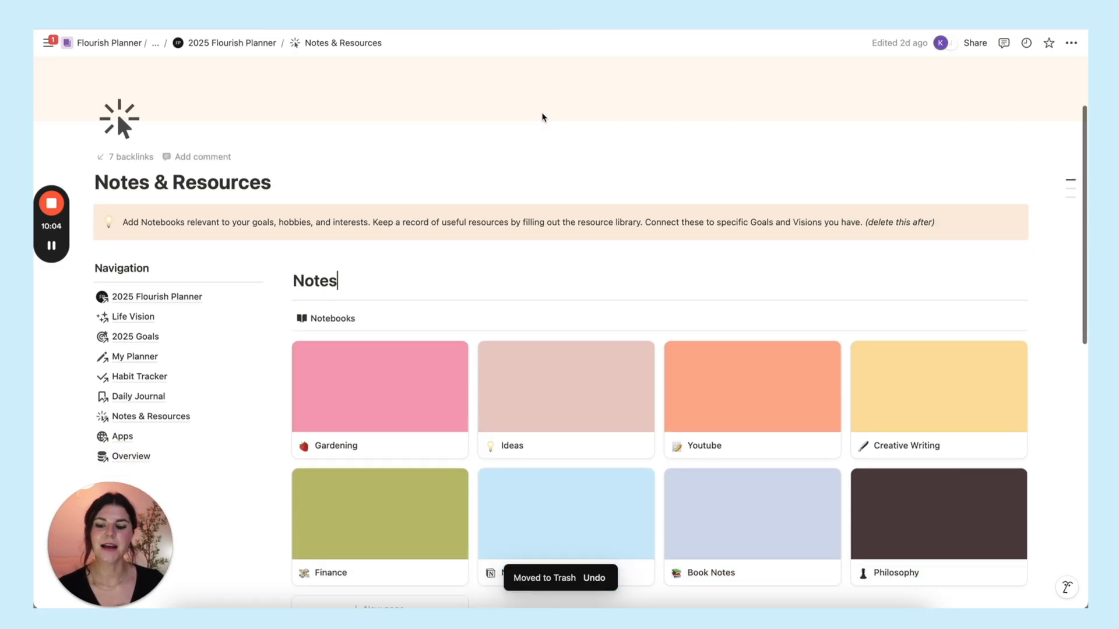
{"action": "scroll", "coordinate": [542, 117], "scroll_direction": "down", "scroll_amount": 2}
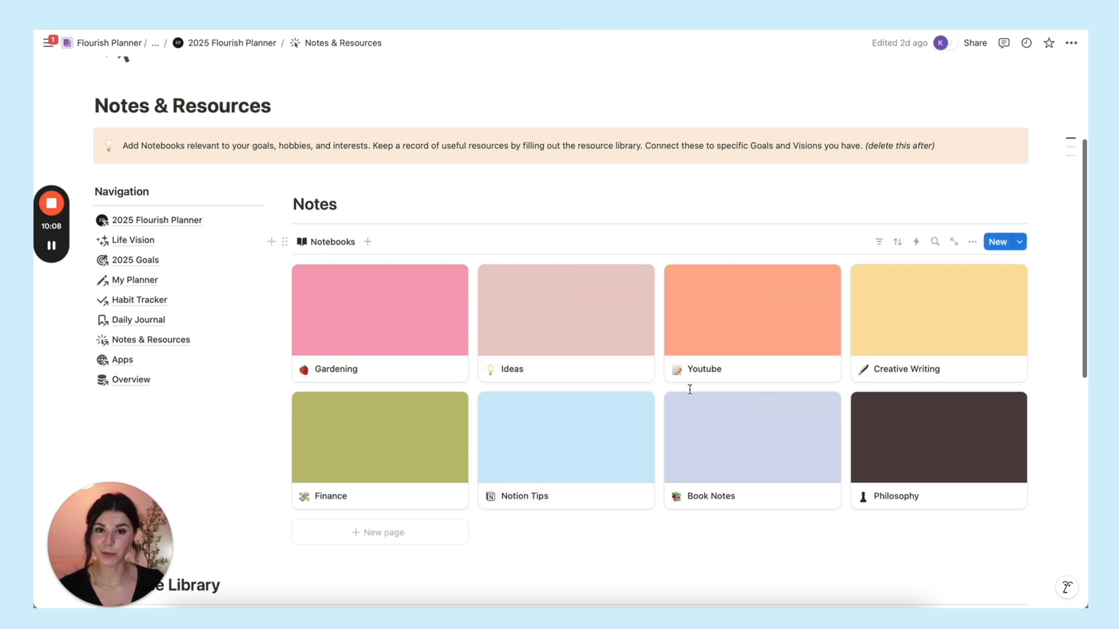
{"action": "scroll", "coordinate": [612, 384], "scroll_direction": "down", "scroll_amount": 8}
{"action": "scroll", "coordinate": [455, 376], "scroll_direction": "up", "scroll_amount": 3}
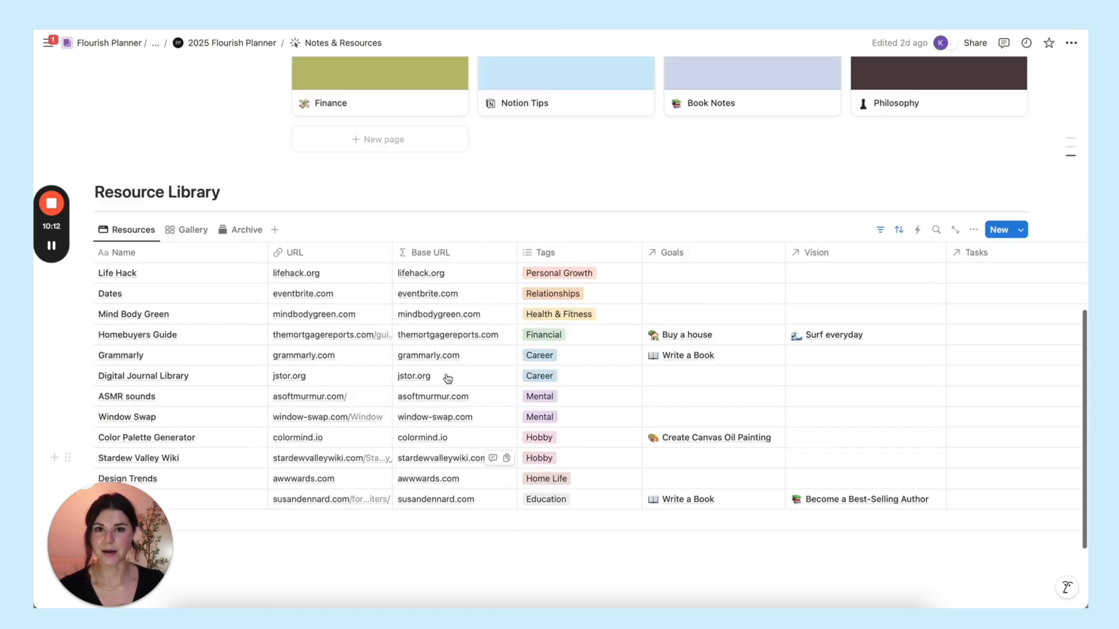
{"action": "scroll", "coordinate": [455, 288], "scroll_direction": "up", "scroll_amount": 6}
{"action": "mouse_move", "coordinate": [379, 276]}
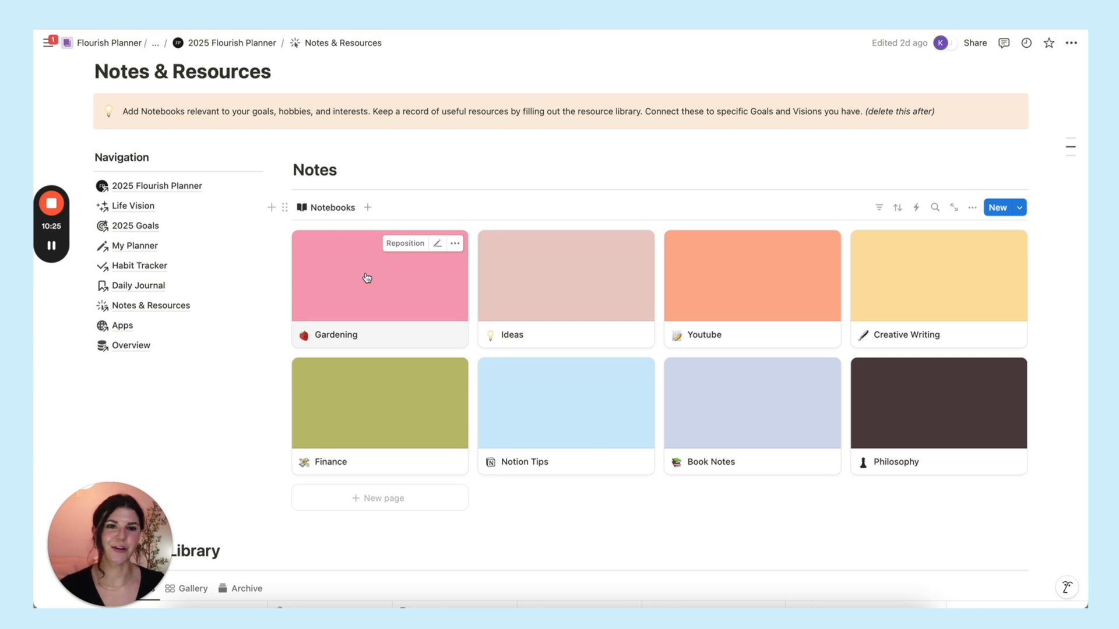
- Add a new notebook page to the Notebooks gallery
{"action": "left_click", "coordinate": [379, 498]}
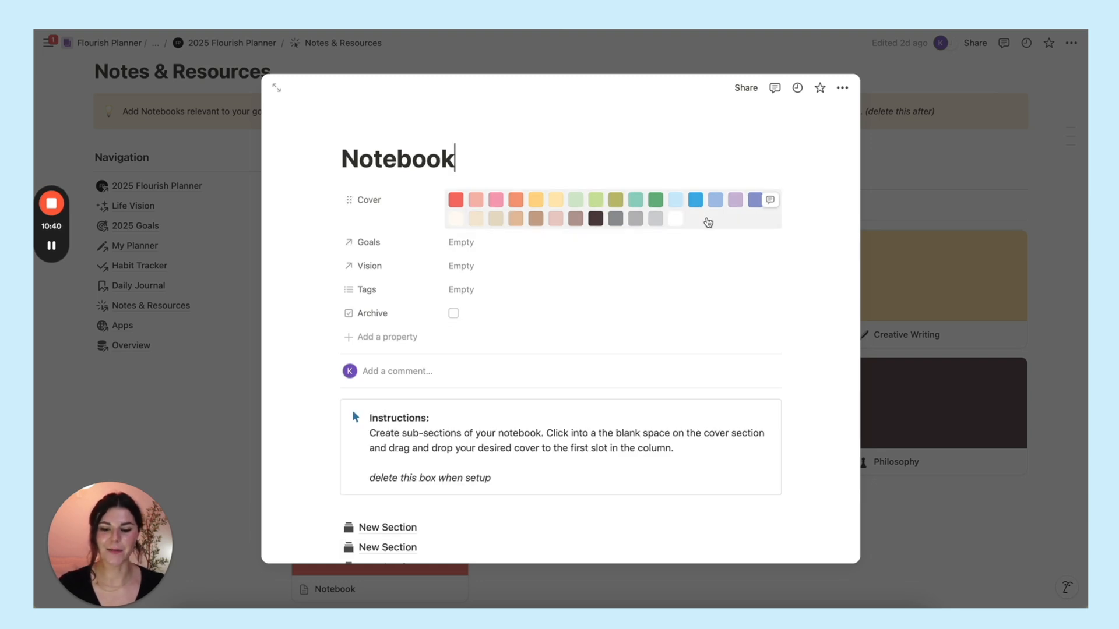
- Give the new notebook the orange cover colour
{"action": "left_click", "coordinate": [708, 222]}
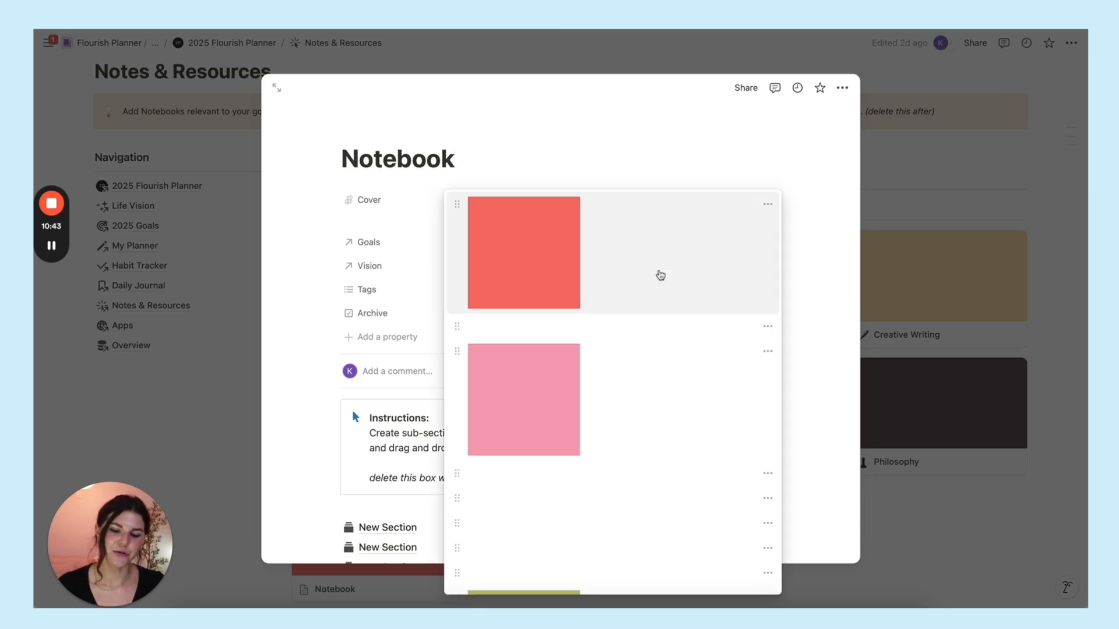
{"action": "scroll", "coordinate": [542, 340], "scroll_direction": "down", "scroll_amount": 3}
{"action": "scroll", "coordinate": [509, 388], "scroll_direction": "down", "scroll_amount": 2}
{"action": "left_click_drag", "start_coordinate": [457, 386], "coordinate": [458, 203]}
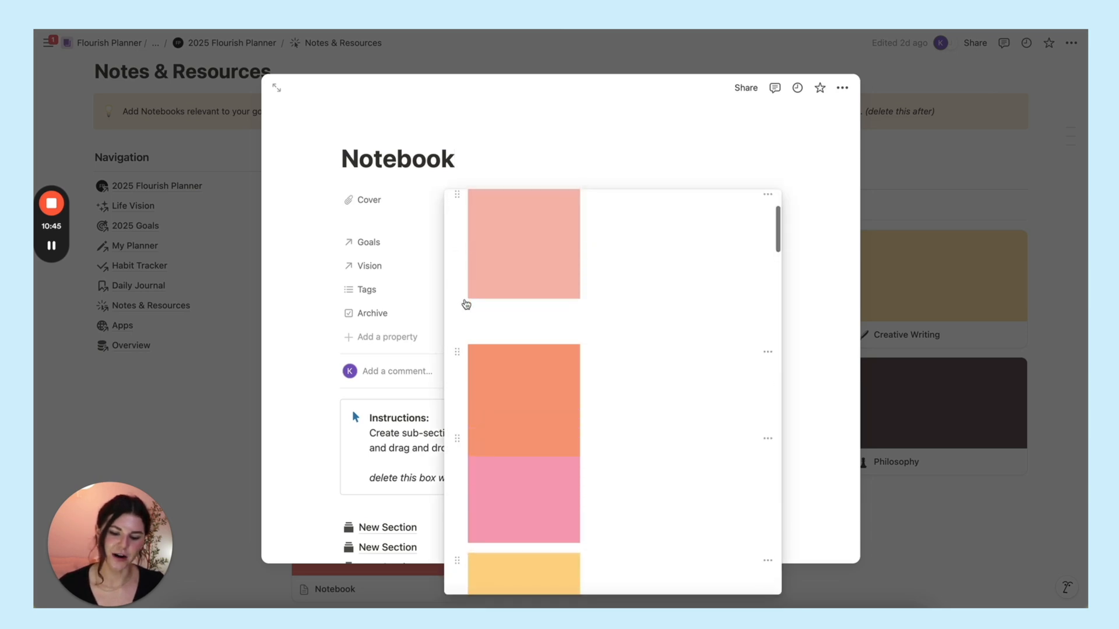
{"action": "left_click", "coordinate": [516, 143]}
{"action": "type", "text": "Fi"}
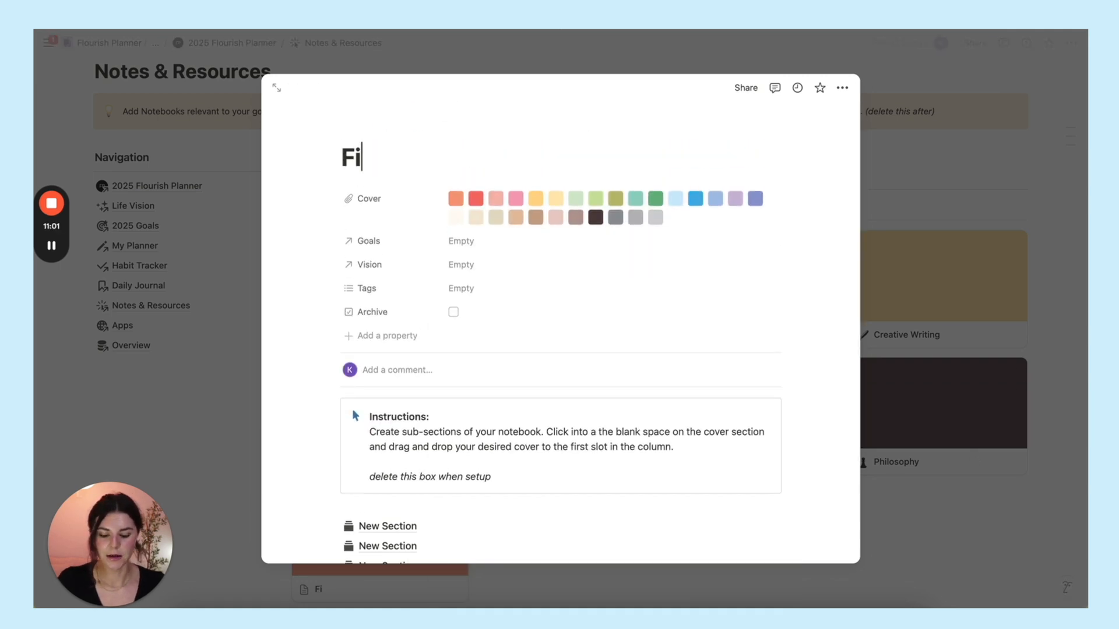
{"action": "type", "text": "tness Note"}
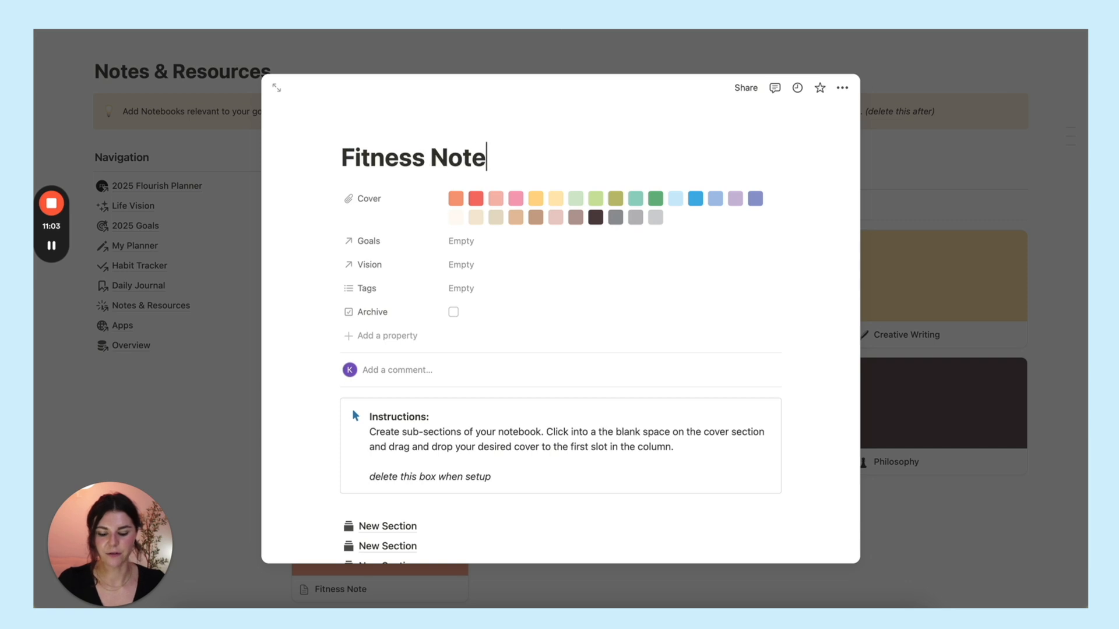
{"action": "type", "text": "s"}
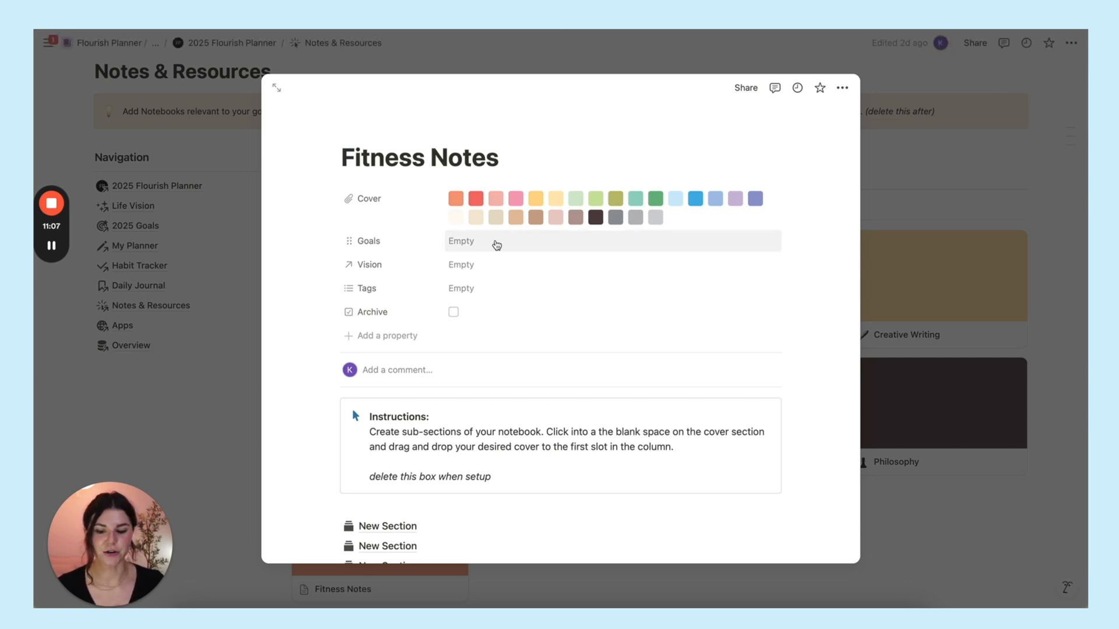
- Link the notebook to Run 13.1 and Run Sub 3 Marathon, tagged Health & Fitness
{"action": "left_click", "coordinate": [495, 244]}
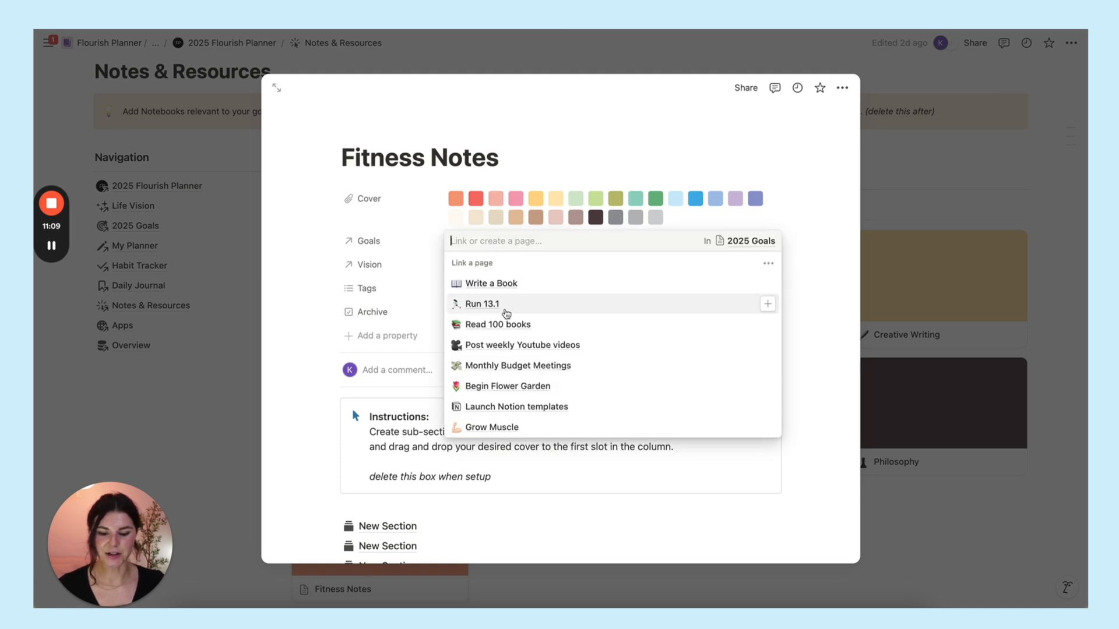
{"action": "left_click", "coordinate": [505, 306]}
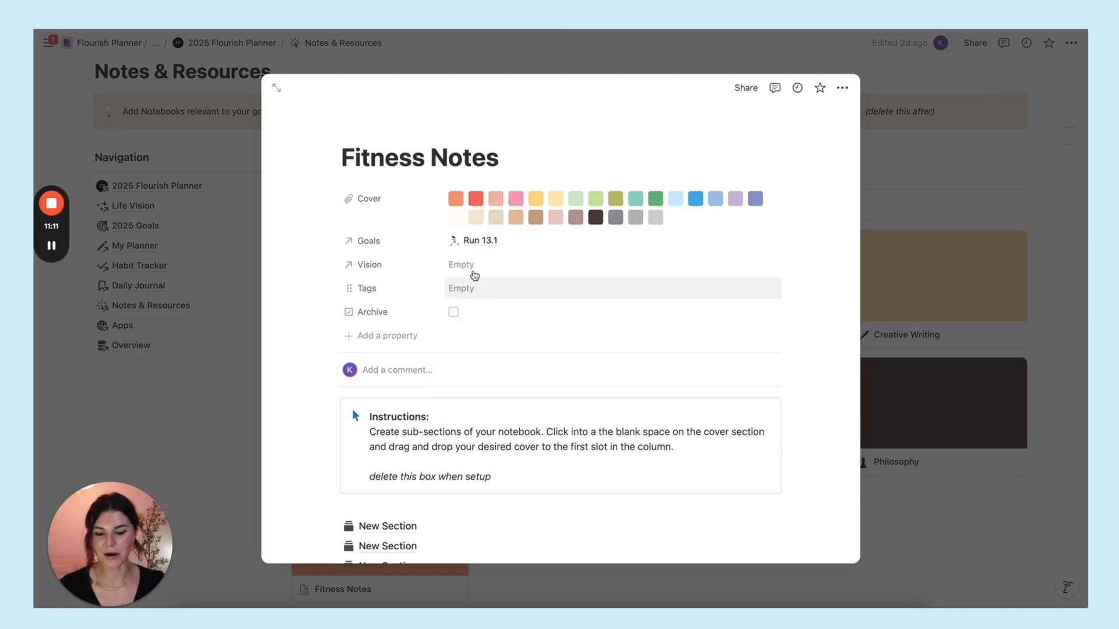
{"action": "left_click", "coordinate": [473, 268]}
{"action": "scroll", "coordinate": [480, 341], "scroll_direction": "down", "scroll_amount": 3}
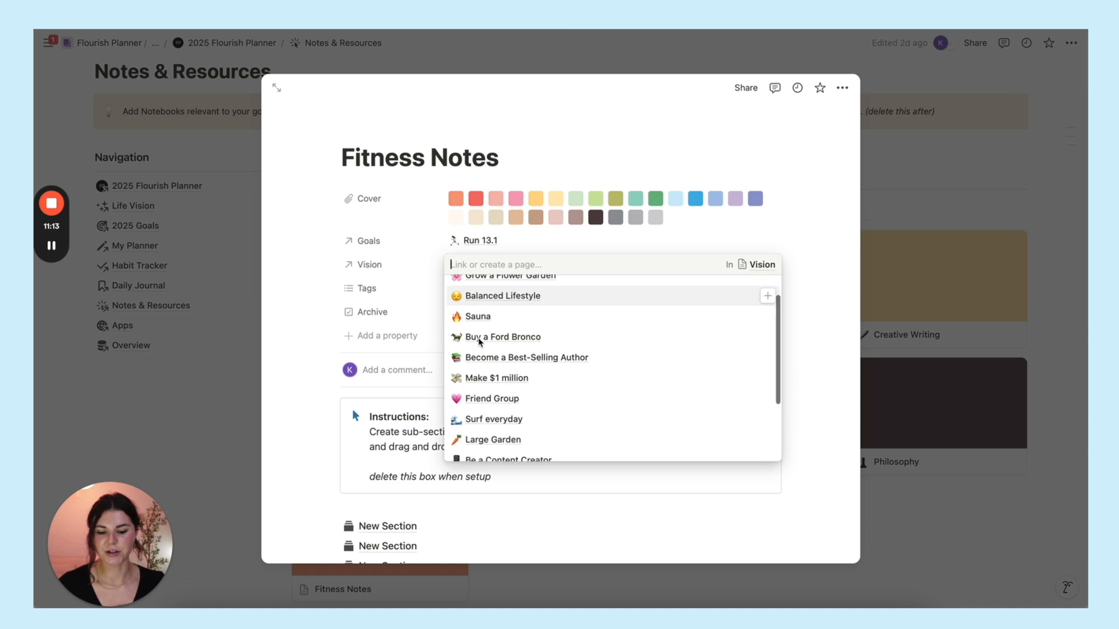
{"action": "scroll", "coordinate": [479, 341], "scroll_direction": "down", "scroll_amount": 2}
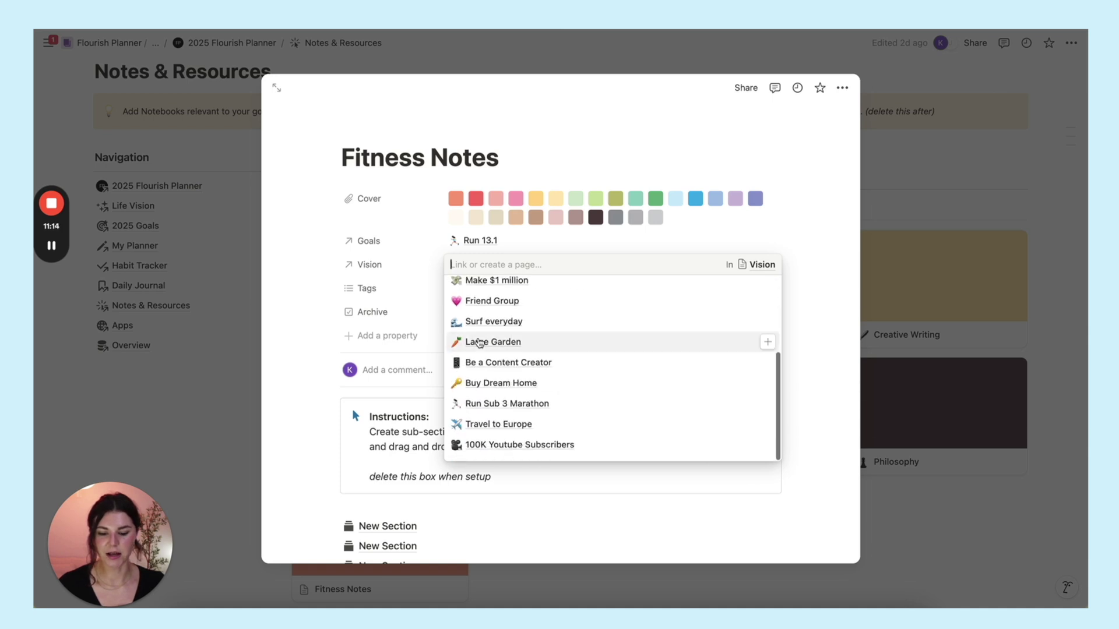
{"action": "left_click", "coordinate": [511, 402]}
{"action": "left_click", "coordinate": [479, 288]}
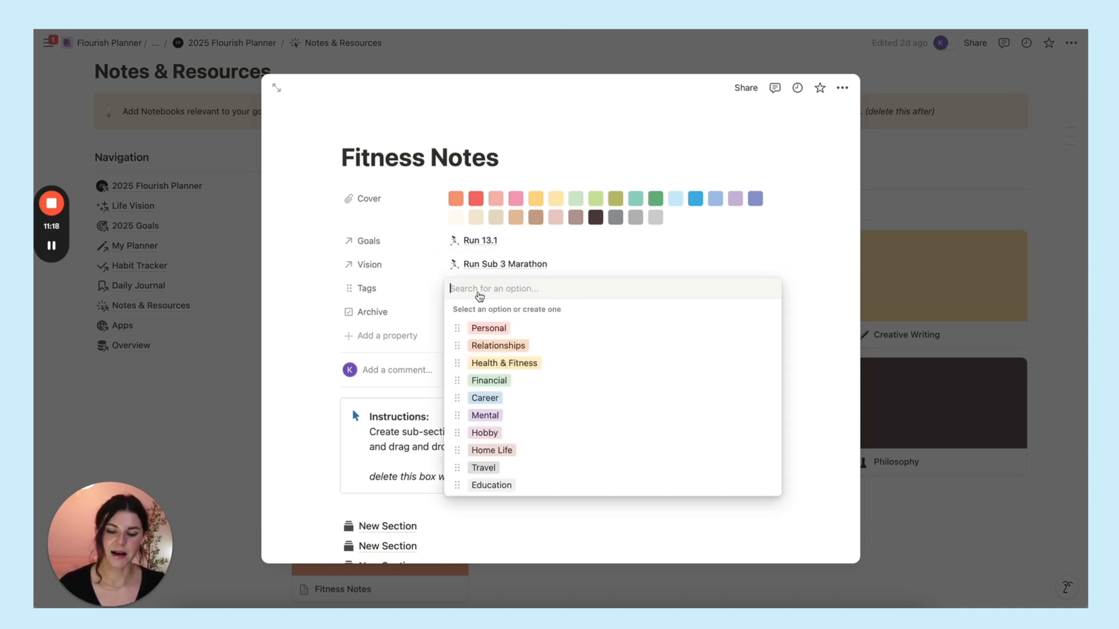
{"action": "left_click", "coordinate": [519, 365]}
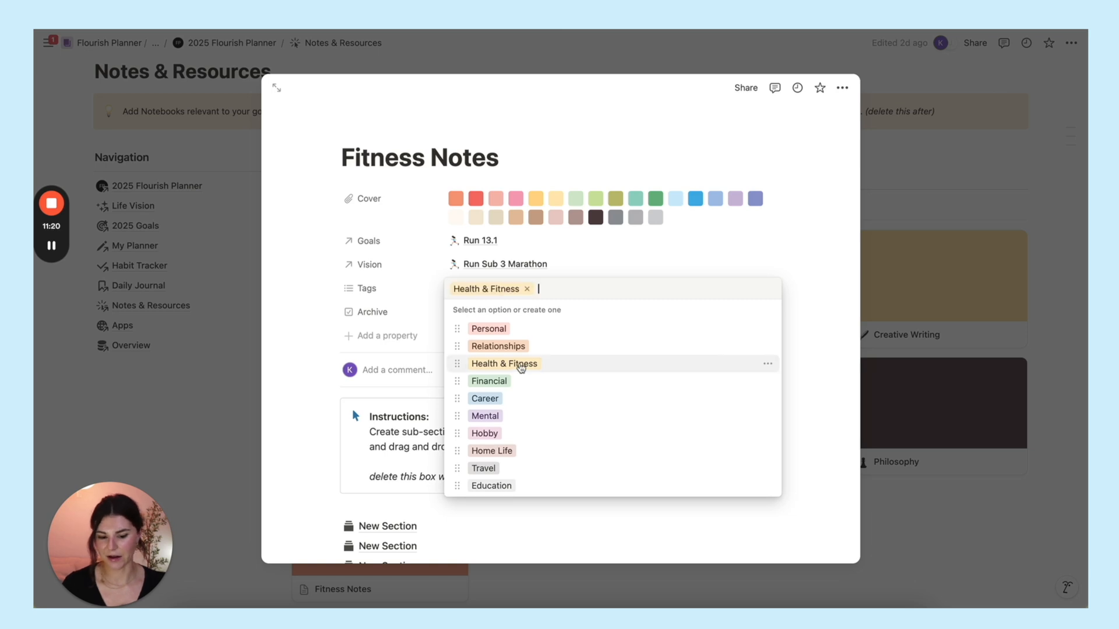
{"action": "left_click", "coordinate": [629, 228]}
{"action": "scroll", "coordinate": [524, 350], "scroll_direction": "down", "scroll_amount": 4}
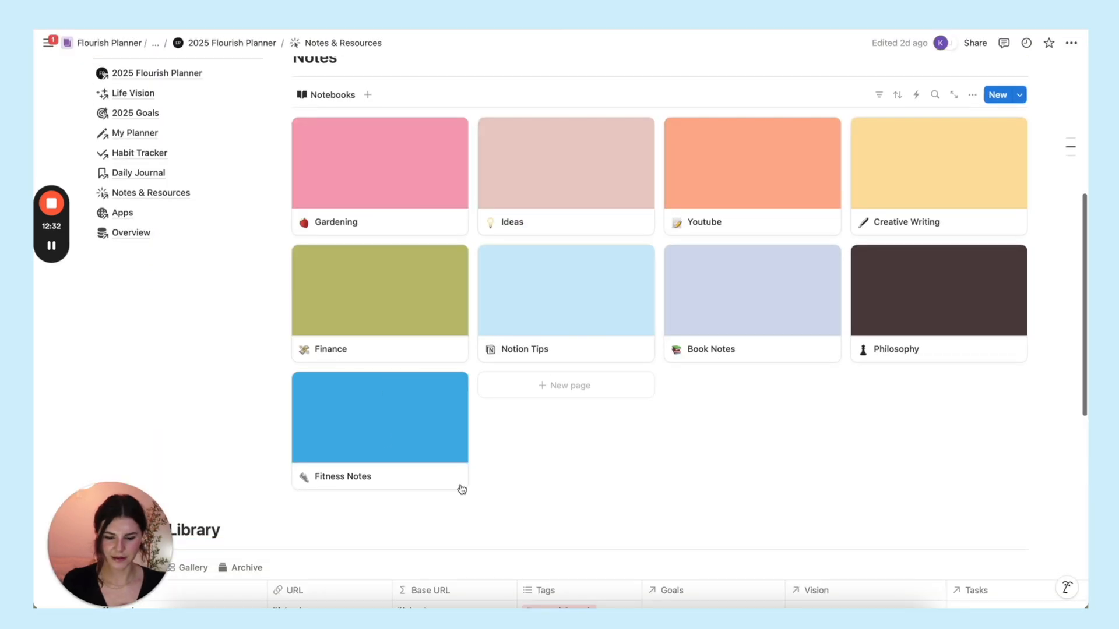
- Move the Fitness Notes card in front of Book Notes in the gallery
{"action": "left_click_drag", "start_coordinate": [455, 420], "coordinate": [654, 320]}
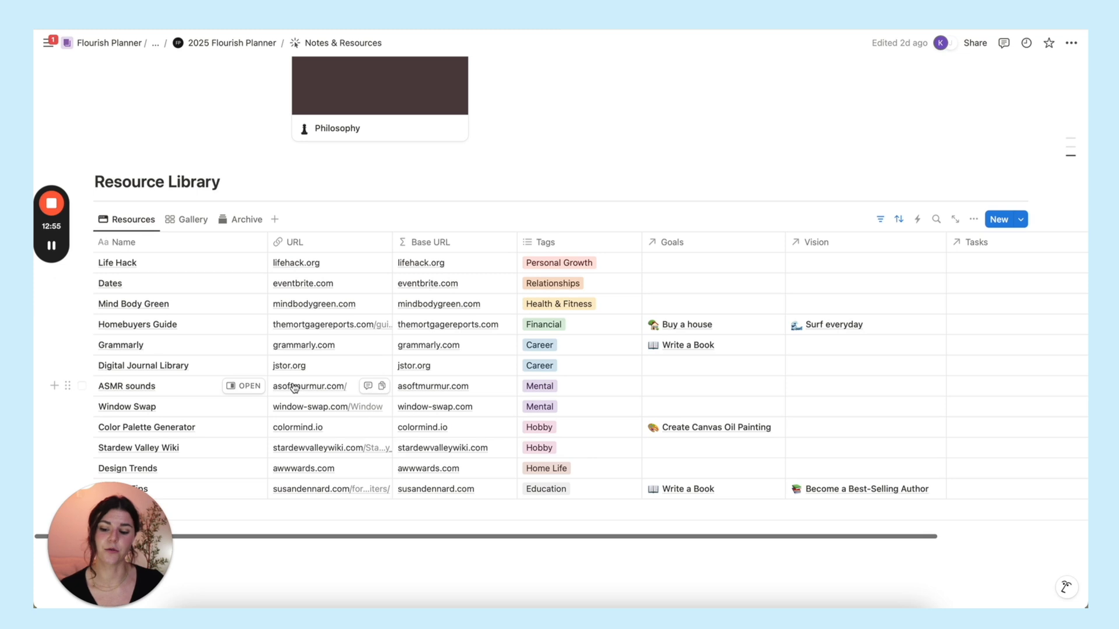
{"action": "scroll", "coordinate": [357, 205], "scroll_direction": "down", "scroll_amount": 1}
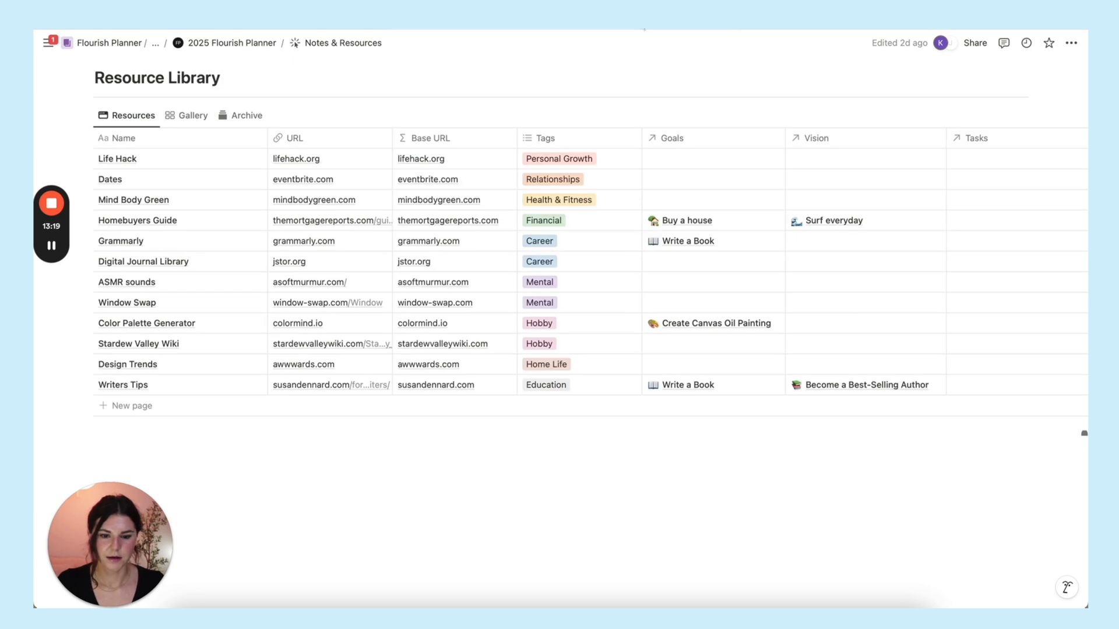
{"action": "scroll", "coordinate": [560, 349], "scroll_direction": "down", "scroll_amount": 2}
- Add a Quickbooks row to the Resource Library with the quickbooks.intuit.com address
{"action": "left_click", "coordinate": [175, 386]}
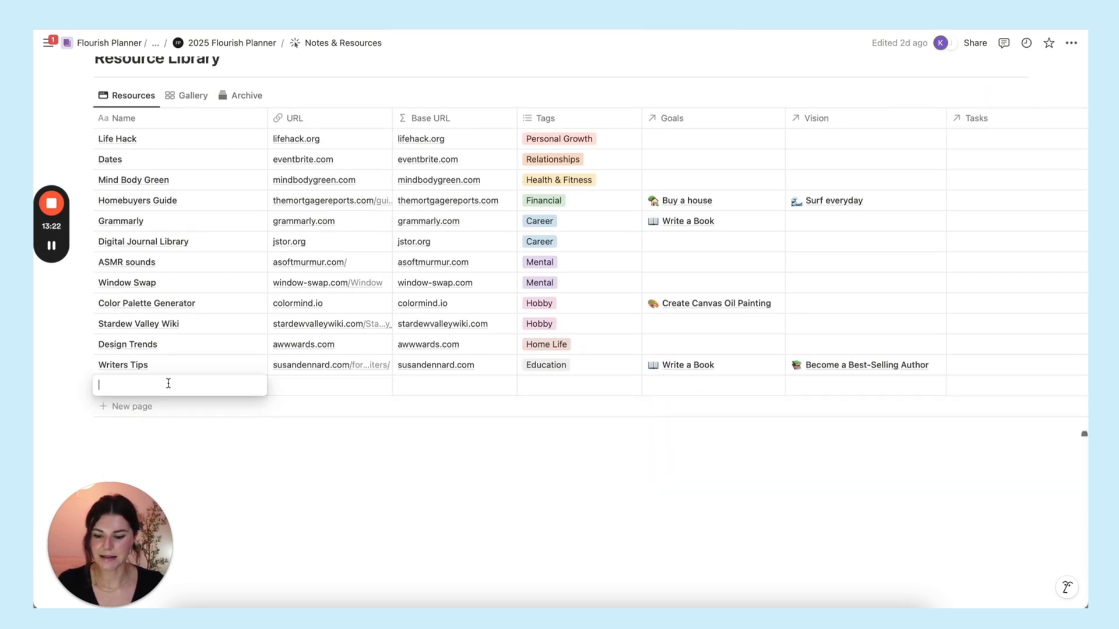
{"action": "type", "text": "Quickbooks"}
{"action": "left_click", "coordinate": [330, 385]}
{"action": "type", "text": "https://quickbooks.intuit.com"}
{"action": "key", "text": "Return"}
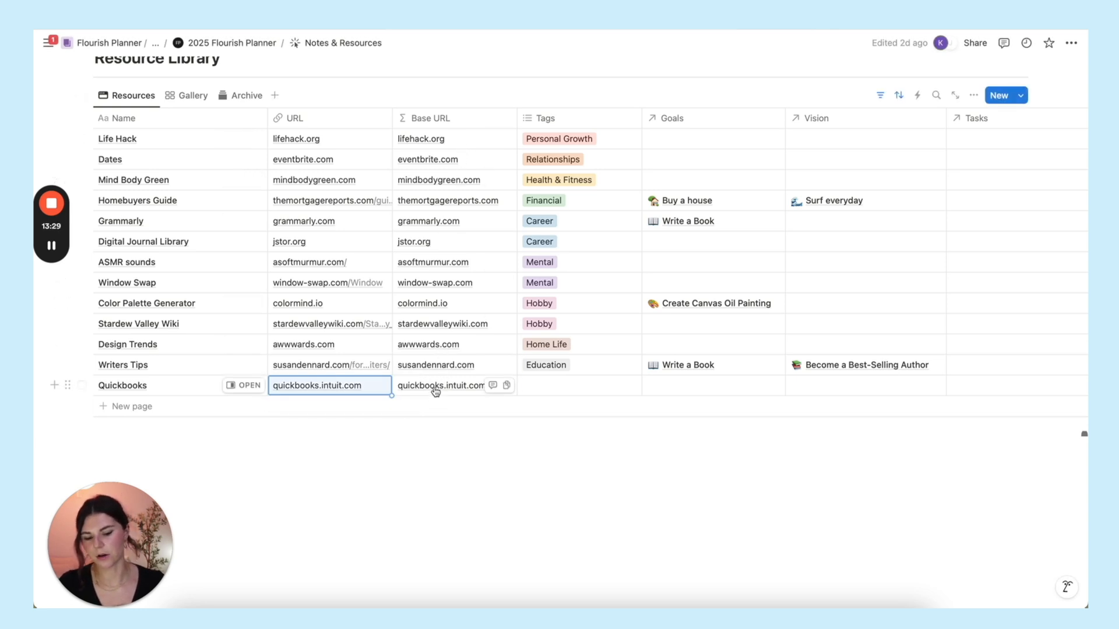
- Tag Quickbooks Financial, linked to Monthly Budget Meetings and the Make $1 million vision
{"action": "left_click", "coordinate": [551, 385]}
{"action": "left_click", "coordinate": [561, 477]}
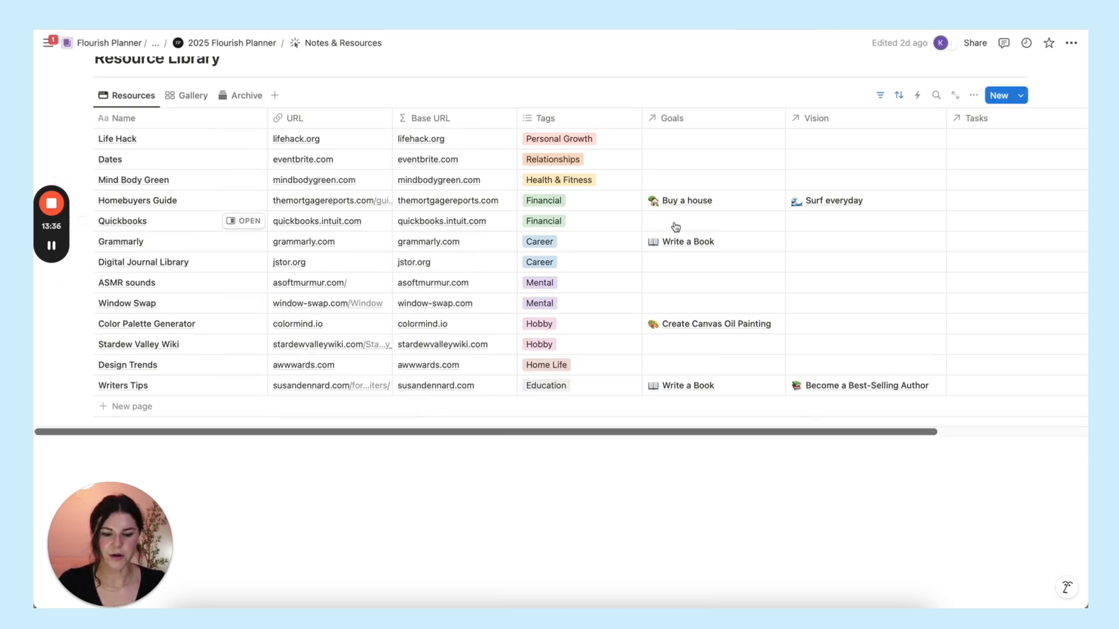
{"action": "left_click", "coordinate": [679, 222]}
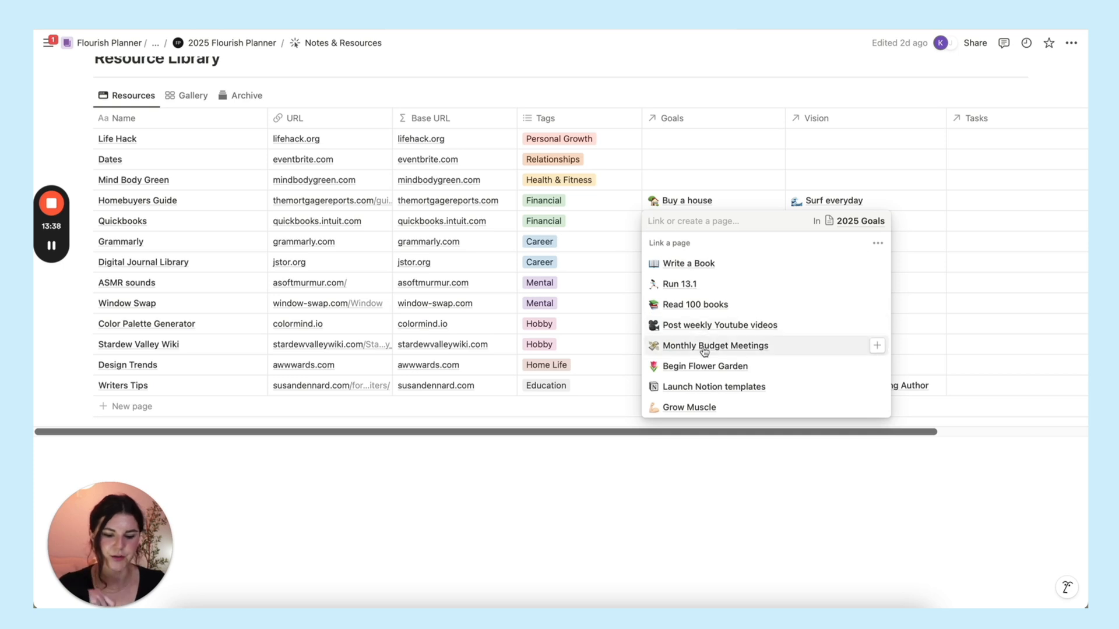
{"action": "left_click", "coordinate": [715, 345]}
{"action": "left_click", "coordinate": [865, 222]}
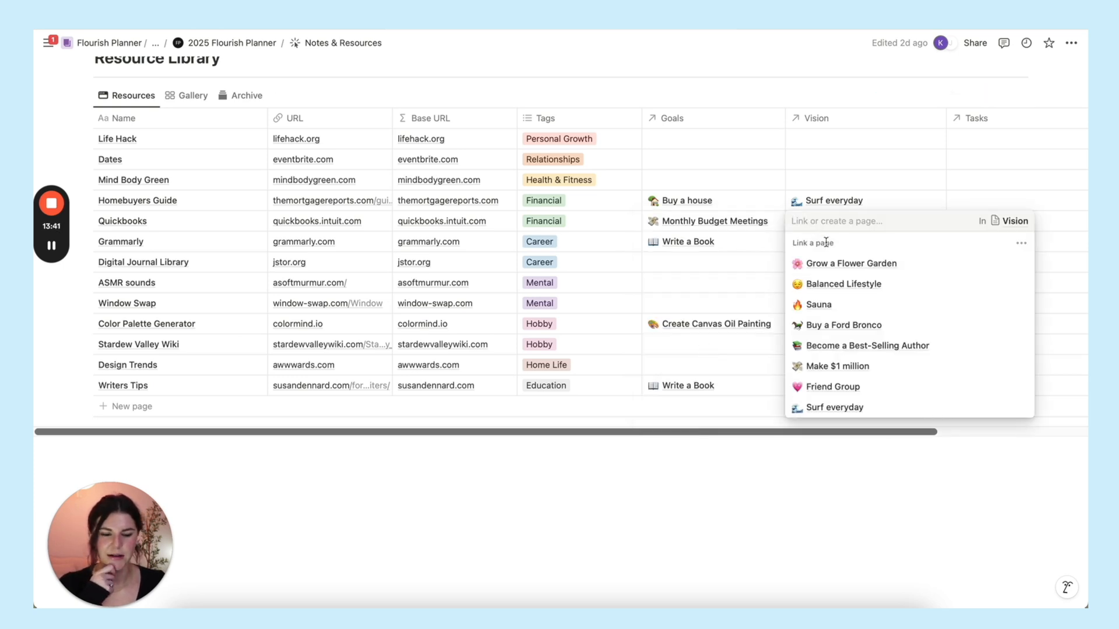
{"action": "scroll", "coordinate": [837, 323], "scroll_direction": "down", "scroll_amount": 1}
{"action": "scroll", "coordinate": [837, 324], "scroll_direction": "down", "scroll_amount": 1}
{"action": "left_click", "coordinate": [835, 339]}
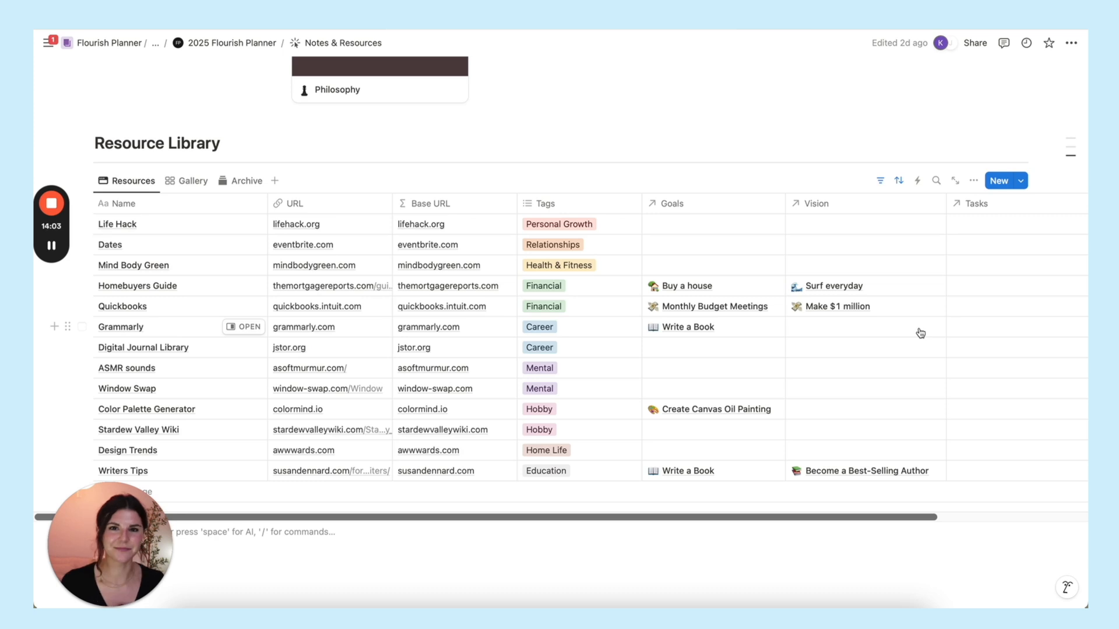
{"action": "scroll", "coordinate": [847, 284], "scroll_direction": "up", "scroll_amount": 1}
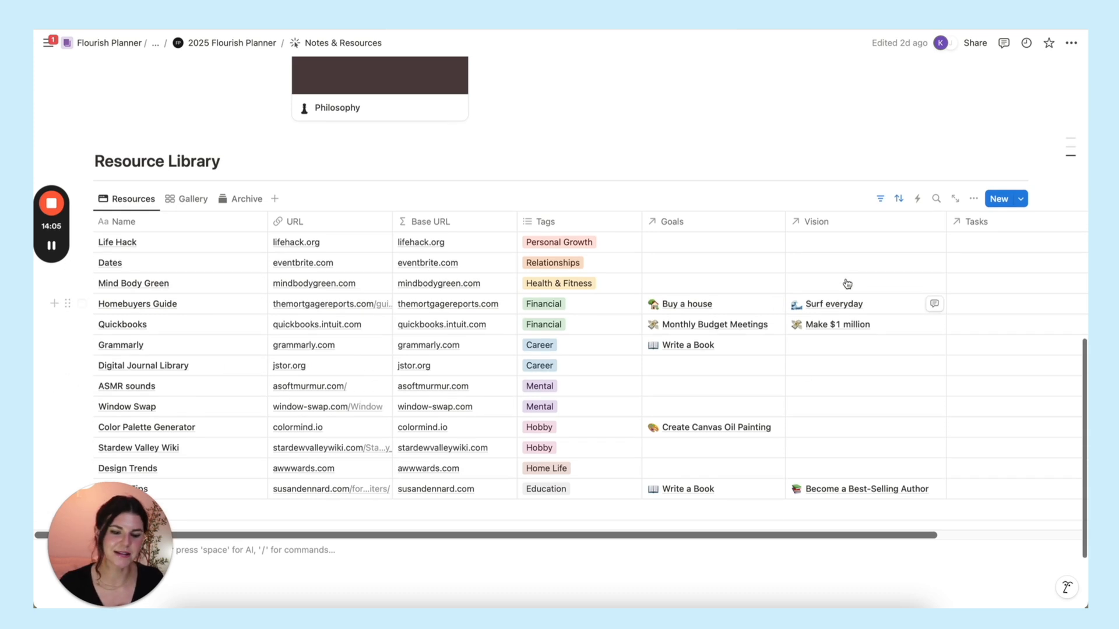
{"action": "scroll", "coordinate": [847, 283], "scroll_direction": "up", "scroll_amount": 5}
{"action": "scroll", "coordinate": [847, 284], "scroll_direction": "down", "scroll_amount": 3}
{"action": "scroll", "coordinate": [847, 284], "scroll_direction": "down", "scroll_amount": 2}
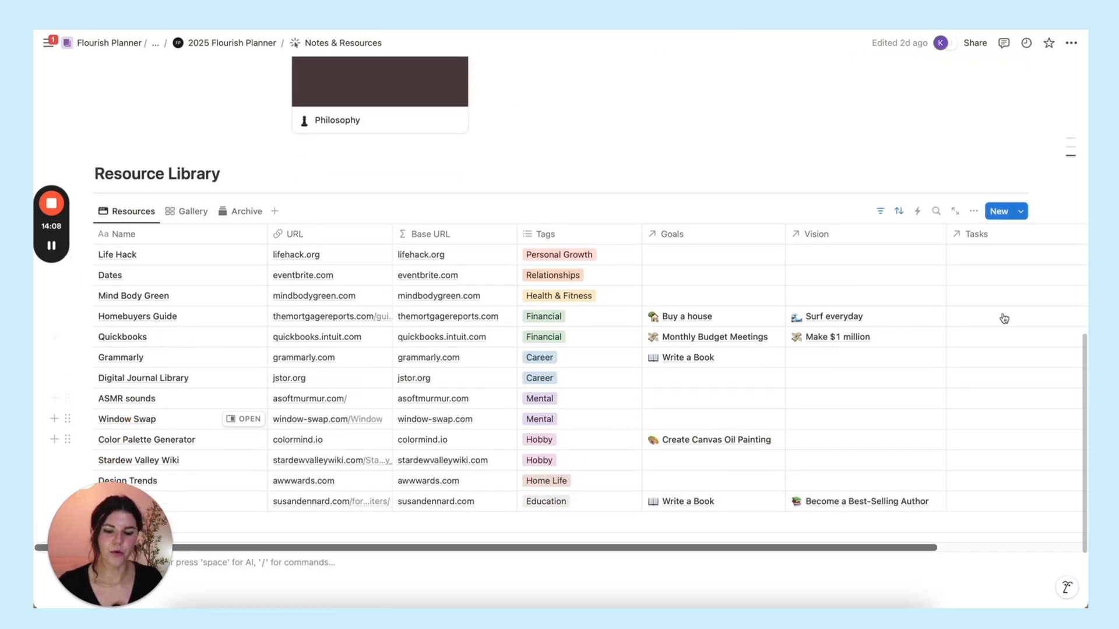
{"action": "scroll", "coordinate": [697, 323], "scroll_direction": "up", "scroll_amount": 2}
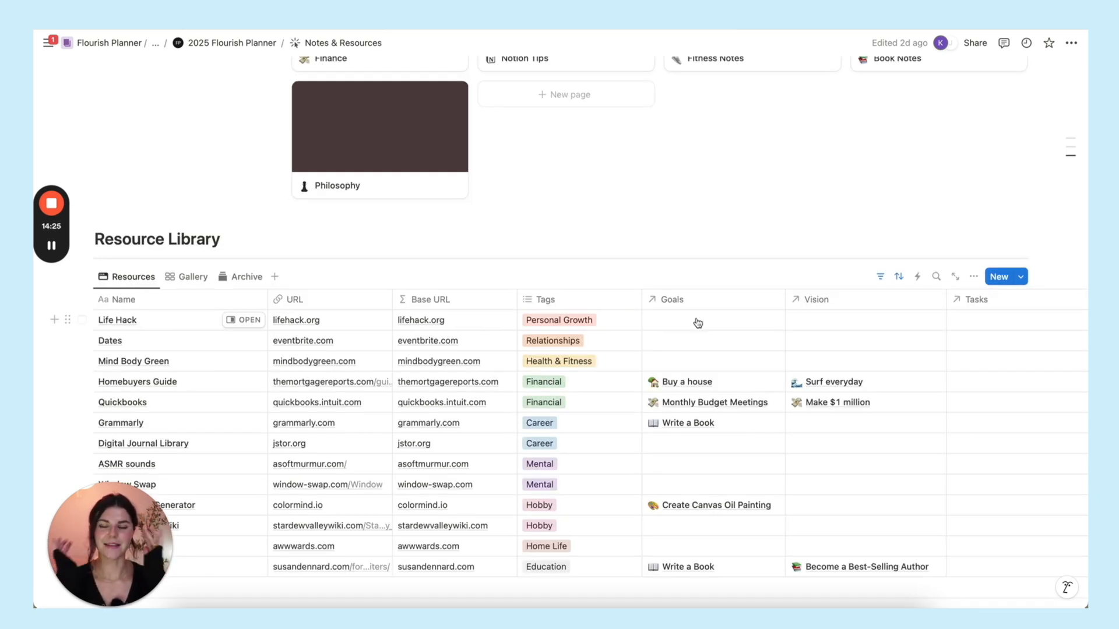
{"action": "scroll", "coordinate": [698, 323], "scroll_direction": "up", "scroll_amount": 10}
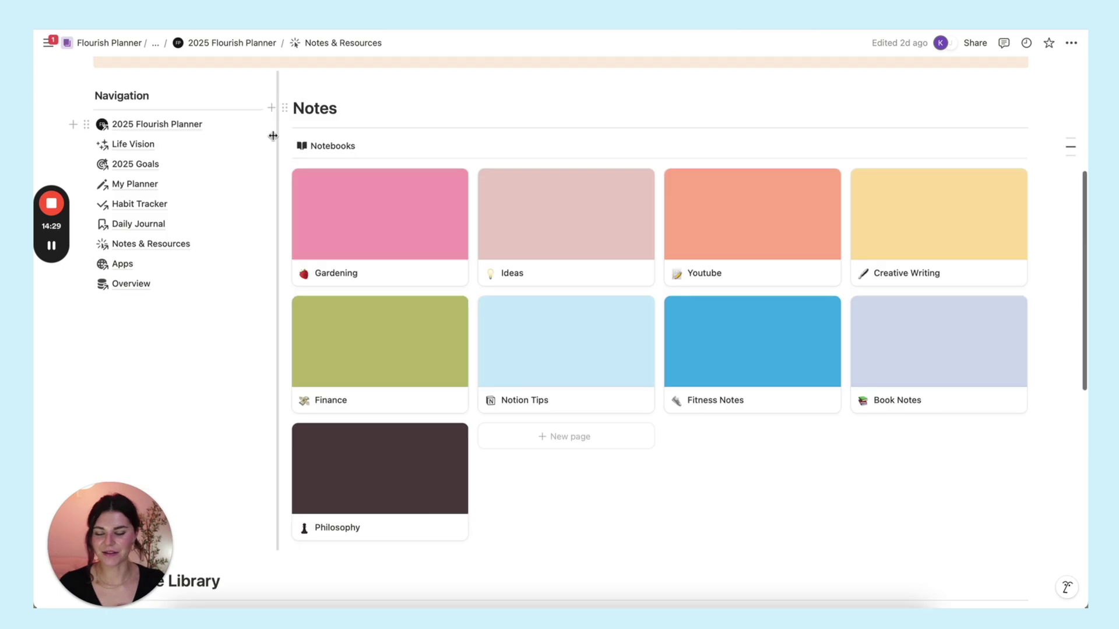
- Visit the Apps page, then the planner's Overview page
{"action": "left_click", "coordinate": [123, 265]}
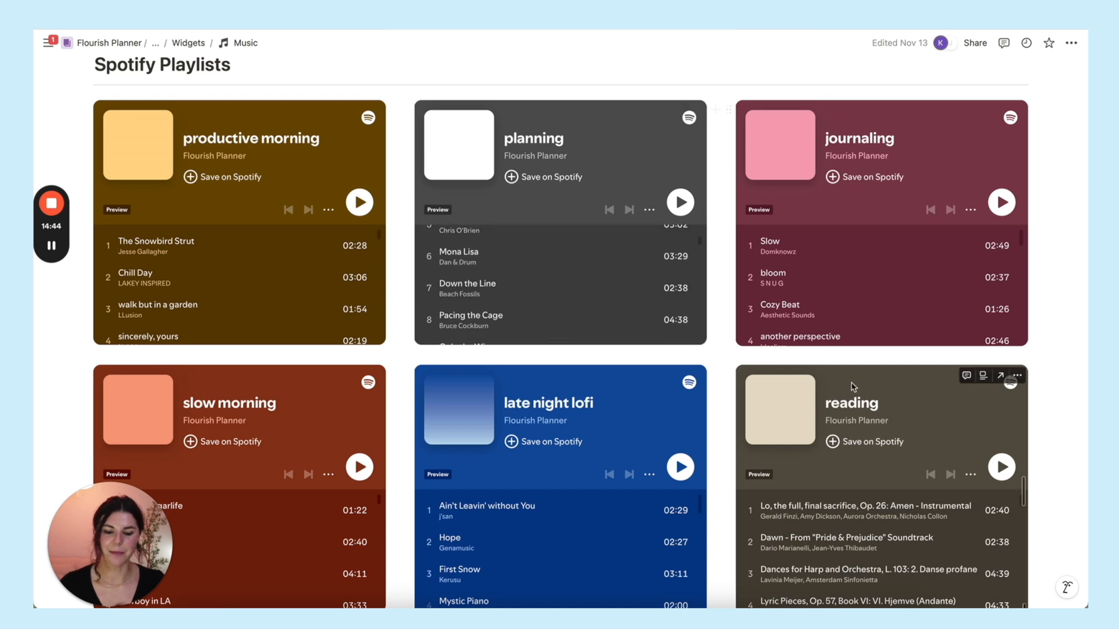
{"action": "scroll", "coordinate": [852, 388], "scroll_direction": "down", "scroll_amount": 8}
{"action": "scroll", "coordinate": [853, 387], "scroll_direction": "up", "scroll_amount": 5}
{"action": "scroll", "coordinate": [852, 387], "scroll_direction": "up", "scroll_amount": 8}
{"action": "scroll", "coordinate": [851, 387], "scroll_direction": "down", "scroll_amount": 5}
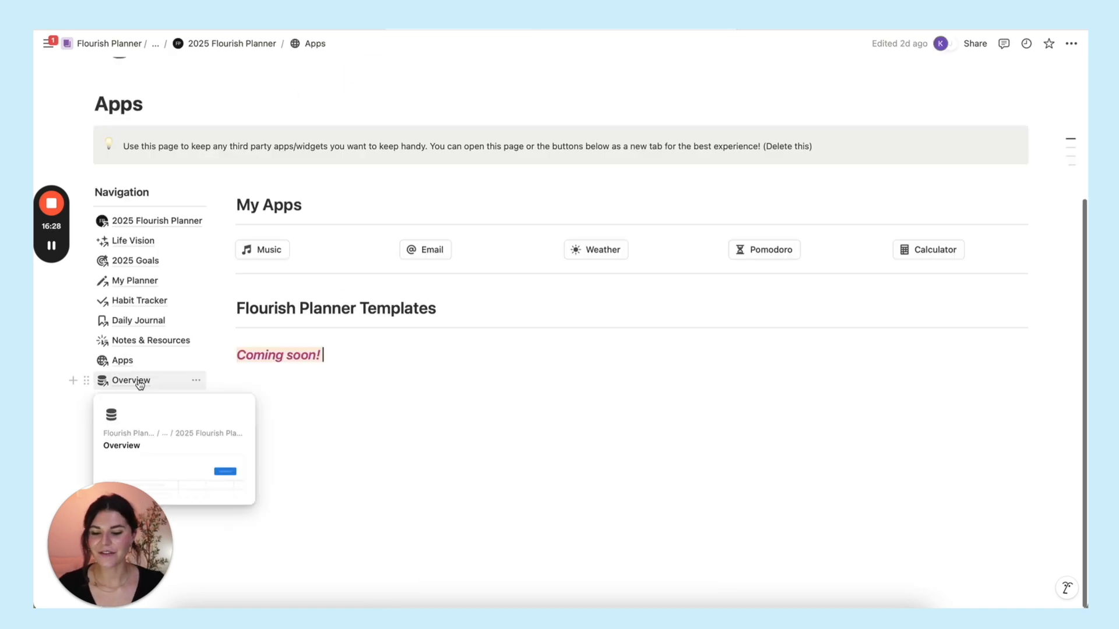
{"action": "left_click", "coordinate": [132, 381]}
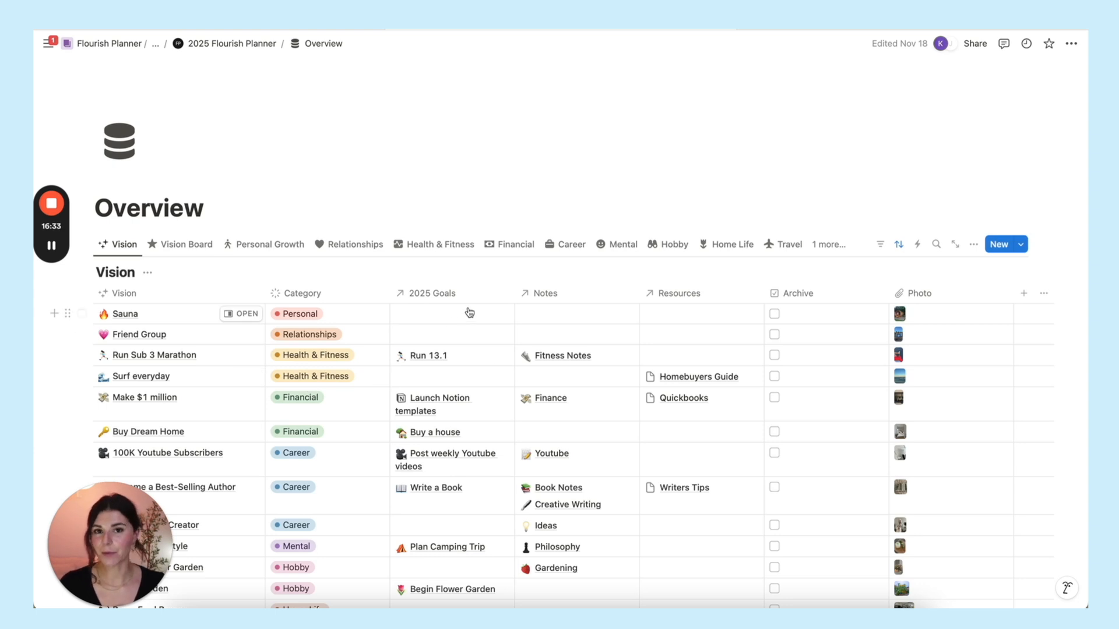
{"action": "mouse_move", "coordinate": [479, 162]}
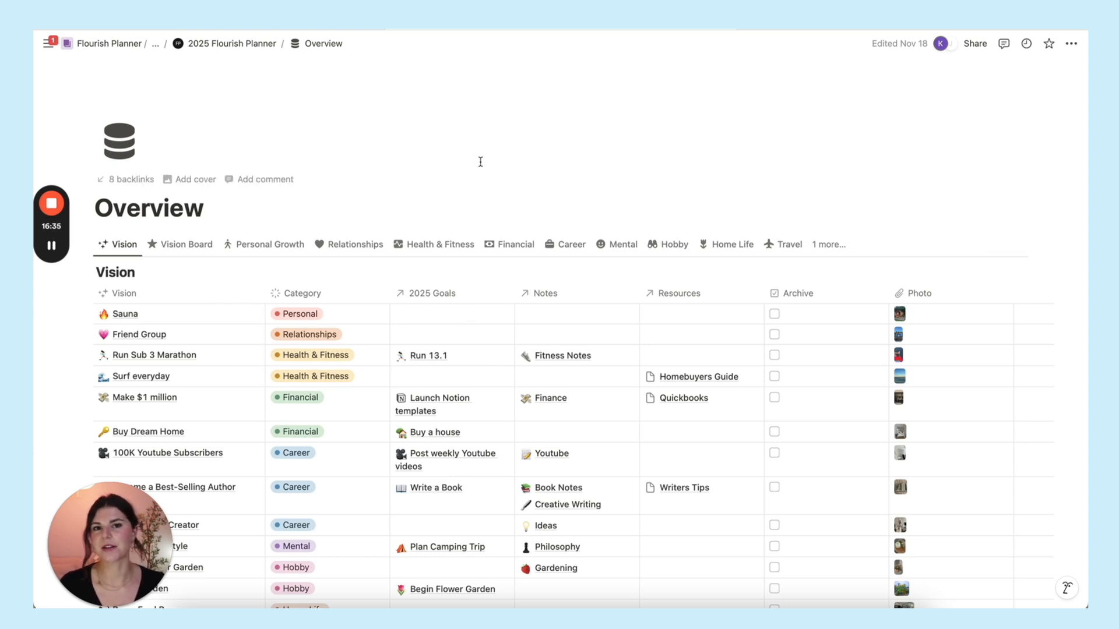
{"action": "scroll", "coordinate": [480, 162], "scroll_direction": "down", "scroll_amount": 2}
{"action": "scroll", "coordinate": [480, 162], "scroll_direction": "down", "scroll_amount": 4}
{"action": "scroll", "coordinate": [480, 162], "scroll_direction": "down", "scroll_amount": 4}
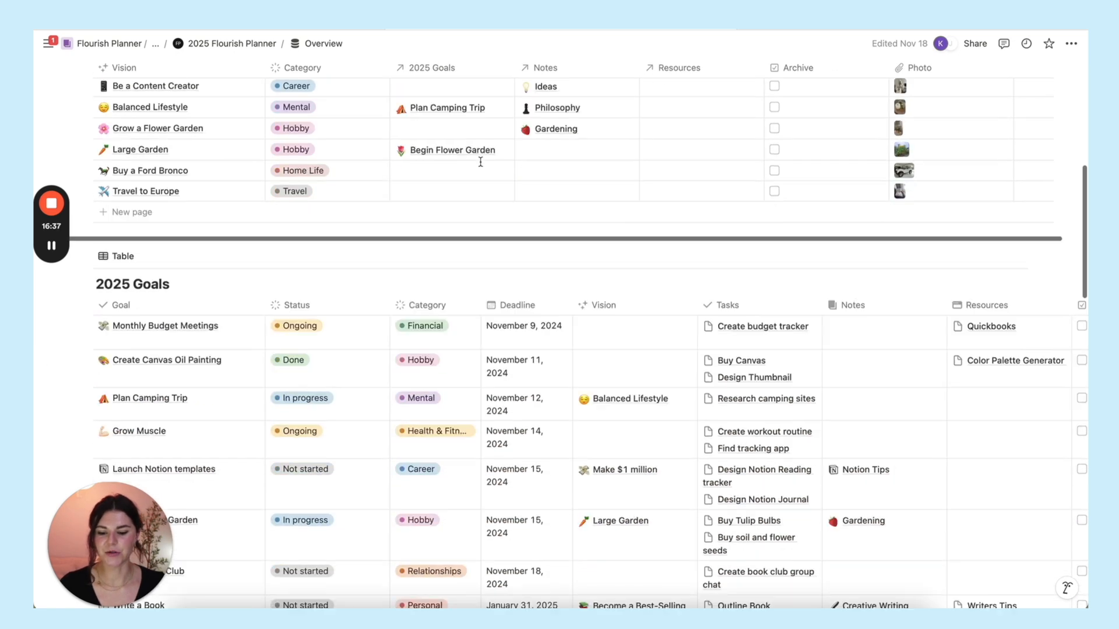
{"action": "scroll", "coordinate": [479, 162], "scroll_direction": "up", "scroll_amount": 5}
{"action": "scroll", "coordinate": [479, 165], "scroll_direction": "up", "scroll_amount": 3}
{"action": "scroll", "coordinate": [480, 165], "scroll_direction": "down", "scroll_amount": 3}
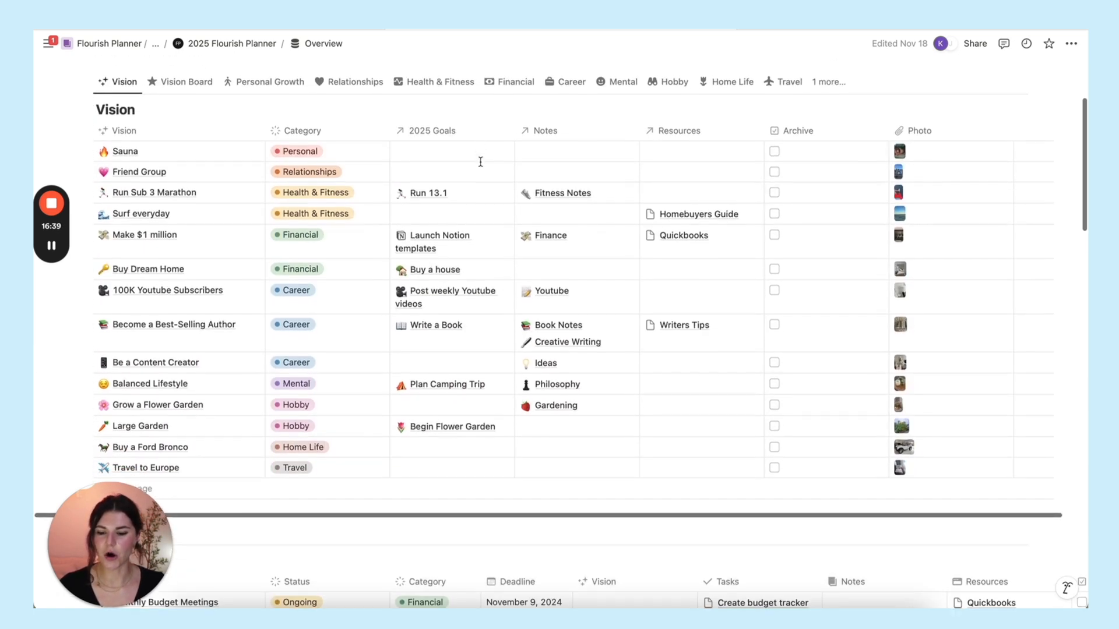
{"action": "scroll", "coordinate": [479, 165], "scroll_direction": "down", "scroll_amount": 5}
{"action": "scroll", "coordinate": [480, 165], "scroll_direction": "down", "scroll_amount": 3}
{"action": "scroll", "coordinate": [480, 165], "scroll_direction": "down", "scroll_amount": 1}
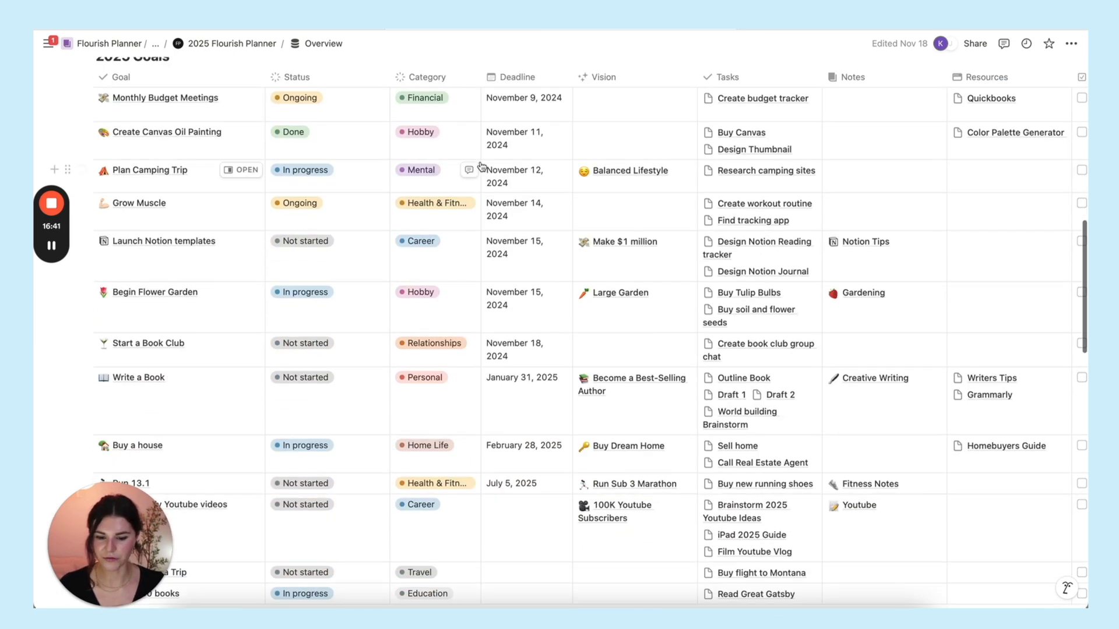
{"action": "scroll", "coordinate": [480, 165], "scroll_direction": "down", "scroll_amount": 6}
{"action": "scroll", "coordinate": [480, 165], "scroll_direction": "down", "scroll_amount": 2}
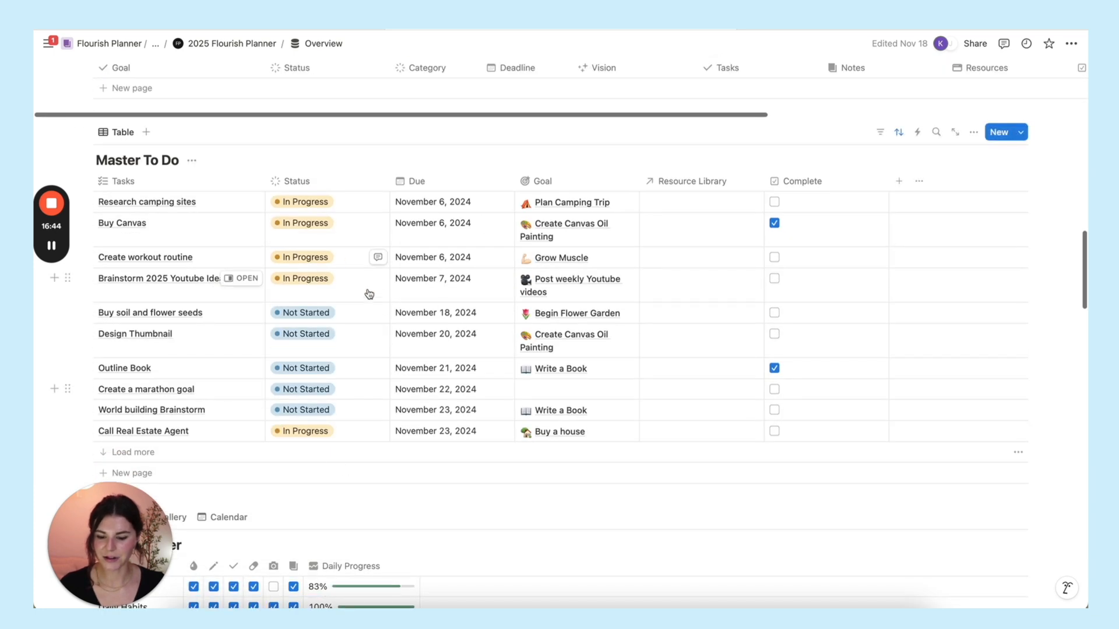
{"action": "scroll", "coordinate": [526, 339], "scroll_direction": "down", "scroll_amount": 3}
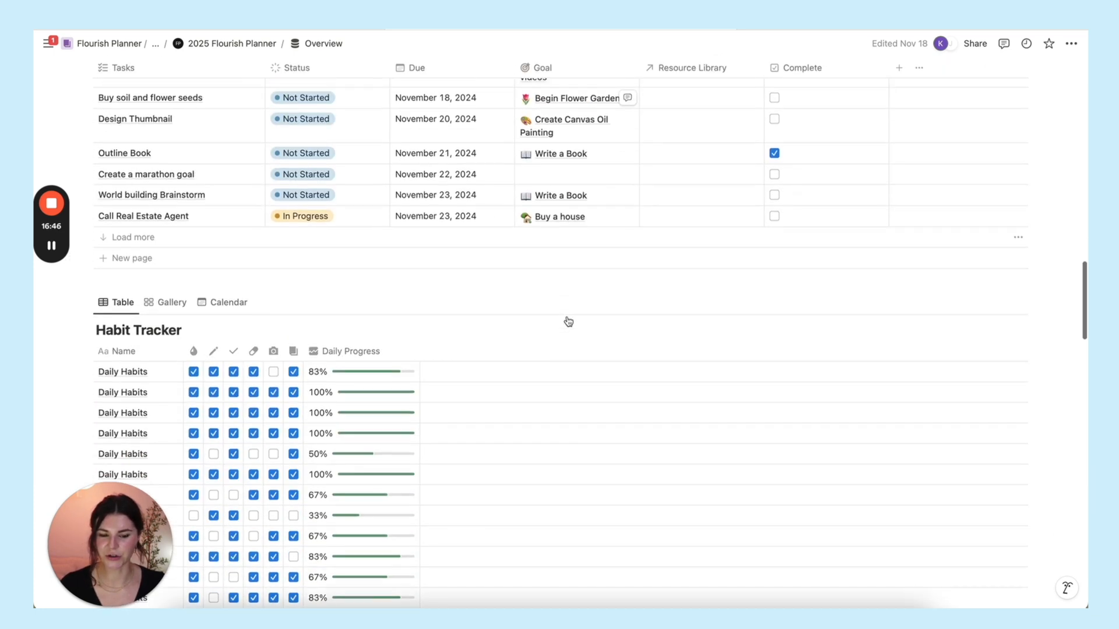
{"action": "scroll", "coordinate": [567, 321], "scroll_direction": "down", "scroll_amount": 5}
{"action": "scroll", "coordinate": [439, 316], "scroll_direction": "down", "scroll_amount": 3}
{"action": "scroll", "coordinate": [440, 301], "scroll_direction": "down", "scroll_amount": 5}
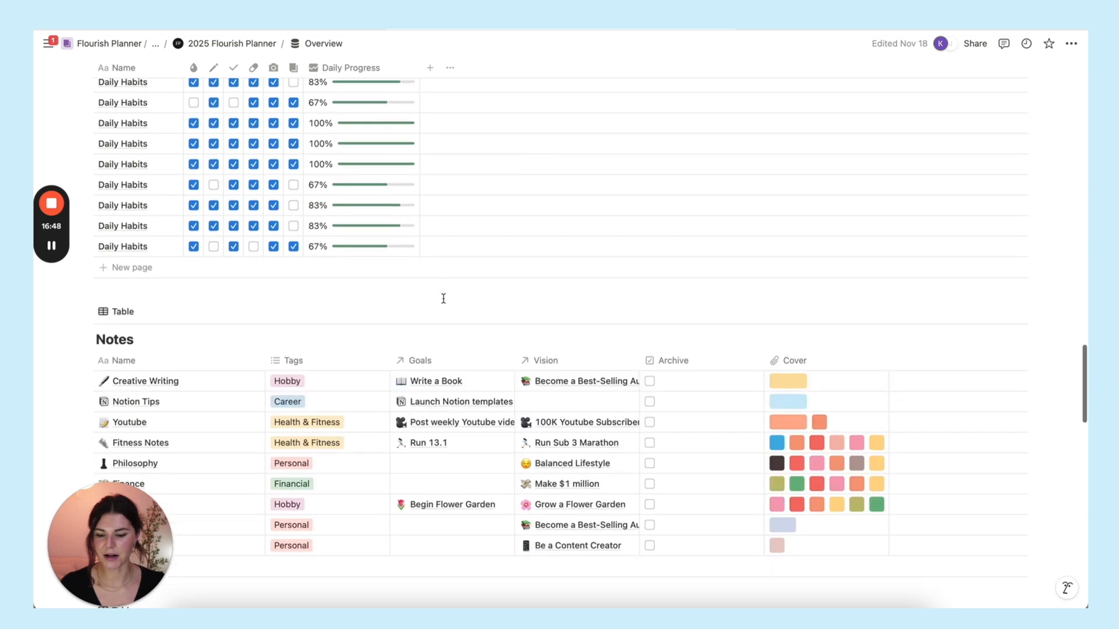
{"action": "scroll", "coordinate": [439, 302], "scroll_direction": "down", "scroll_amount": 4}
{"action": "scroll", "coordinate": [474, 309], "scroll_direction": "down", "scroll_amount": 5}
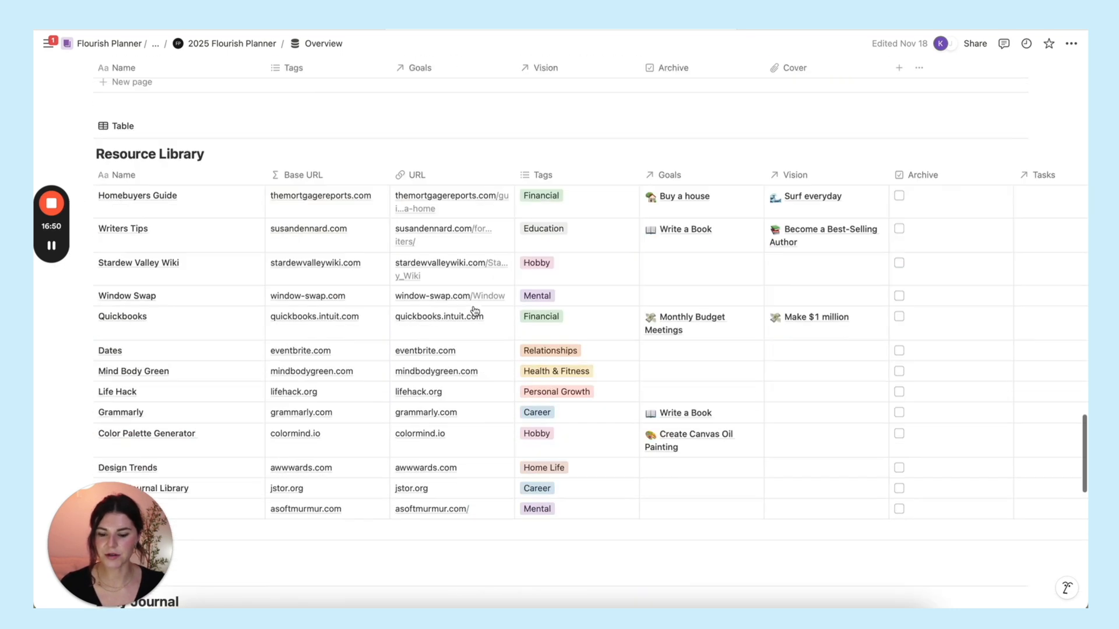
{"action": "scroll", "coordinate": [609, 226], "scroll_direction": "down", "scroll_amount": 3}
{"action": "scroll", "coordinate": [398, 189], "scroll_direction": "down", "scroll_amount": 3}
{"action": "scroll", "coordinate": [538, 272], "scroll_direction": "down", "scroll_amount": 3}
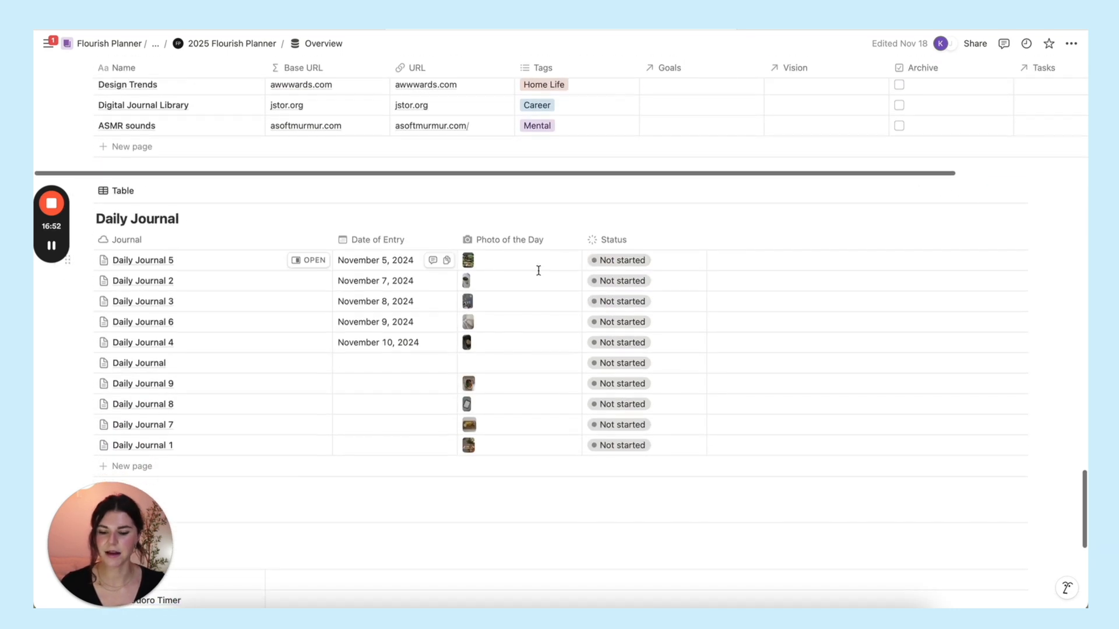
{"action": "scroll", "coordinate": [498, 324], "scroll_direction": "down", "scroll_amount": 5}
{"action": "scroll", "coordinate": [499, 324], "scroll_direction": "down", "scroll_amount": 2}
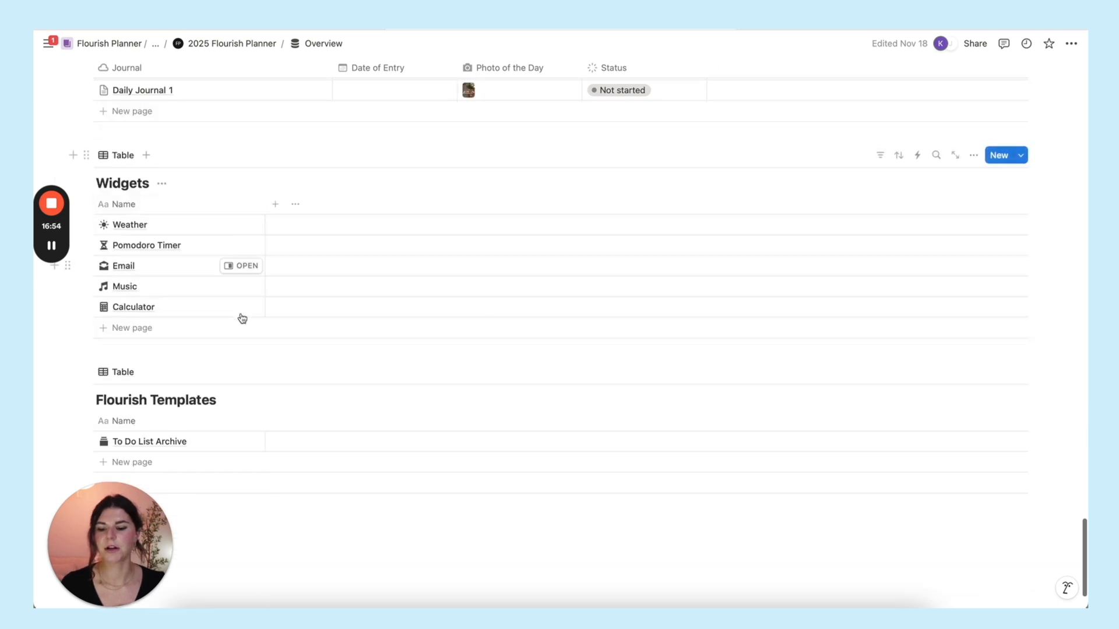
{"action": "scroll", "coordinate": [266, 261], "scroll_direction": "down", "scroll_amount": 1}
{"action": "scroll", "coordinate": [255, 306], "scroll_direction": "down", "scroll_amount": 2}
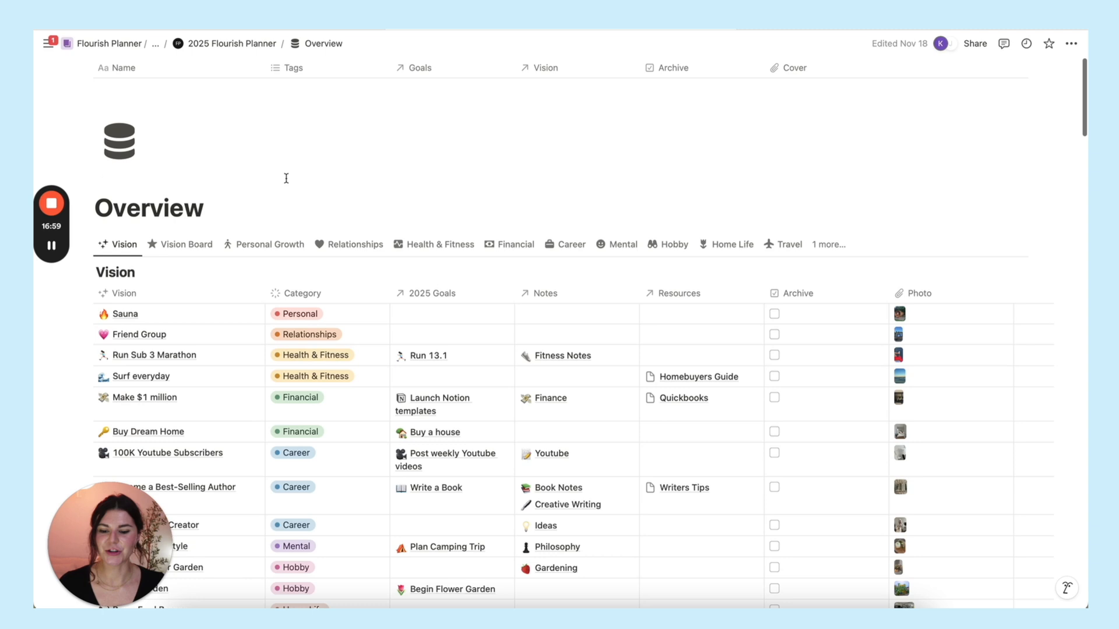
{"action": "scroll", "coordinate": [501, 302], "scroll_direction": "down", "scroll_amount": 3}
{"action": "scroll", "coordinate": [501, 302], "scroll_direction": "down", "scroll_amount": 5}
{"action": "scroll", "coordinate": [502, 302], "scroll_direction": "down", "scroll_amount": 4}
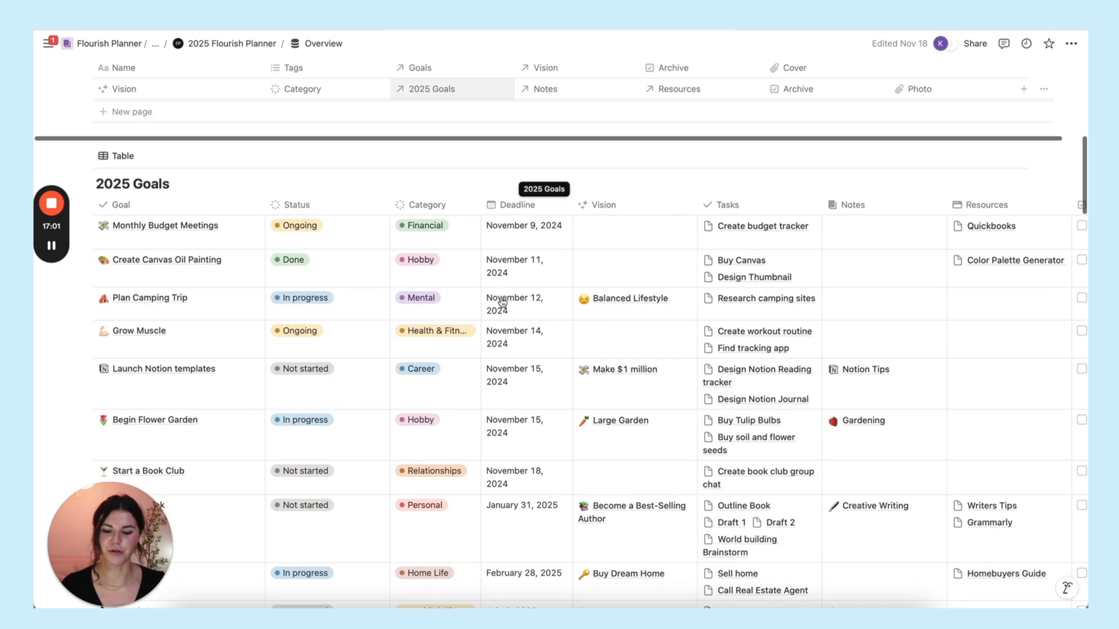
{"action": "scroll", "coordinate": [501, 302], "scroll_direction": "down", "scroll_amount": 3}
{"action": "scroll", "coordinate": [502, 302], "scroll_direction": "up", "scroll_amount": 2}
{"action": "scroll", "coordinate": [503, 301], "scroll_direction": "up", "scroll_amount": 8}
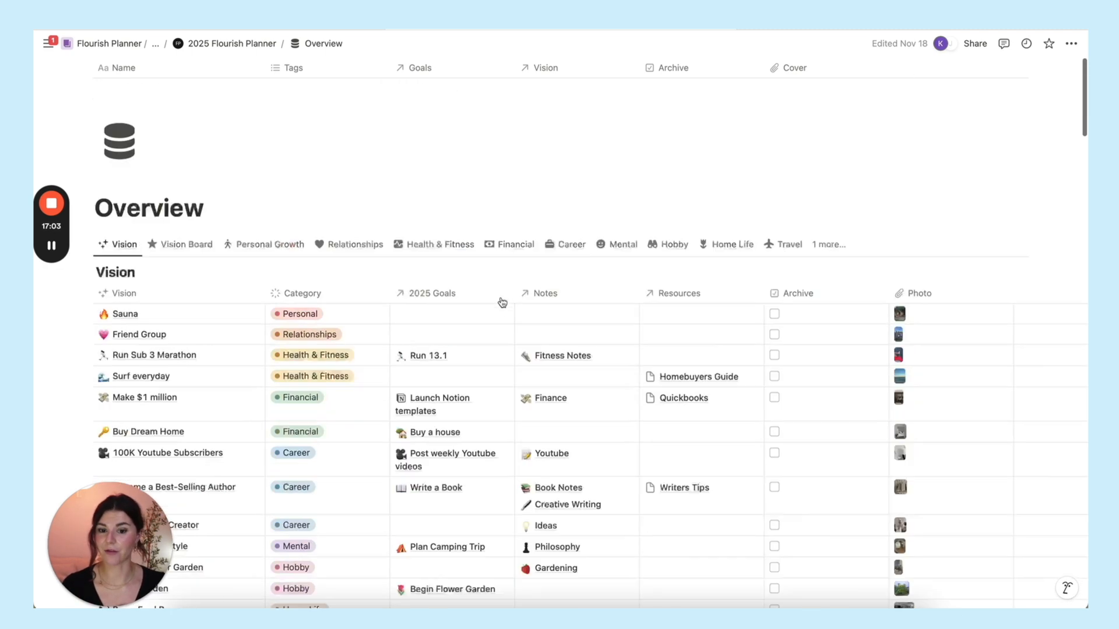